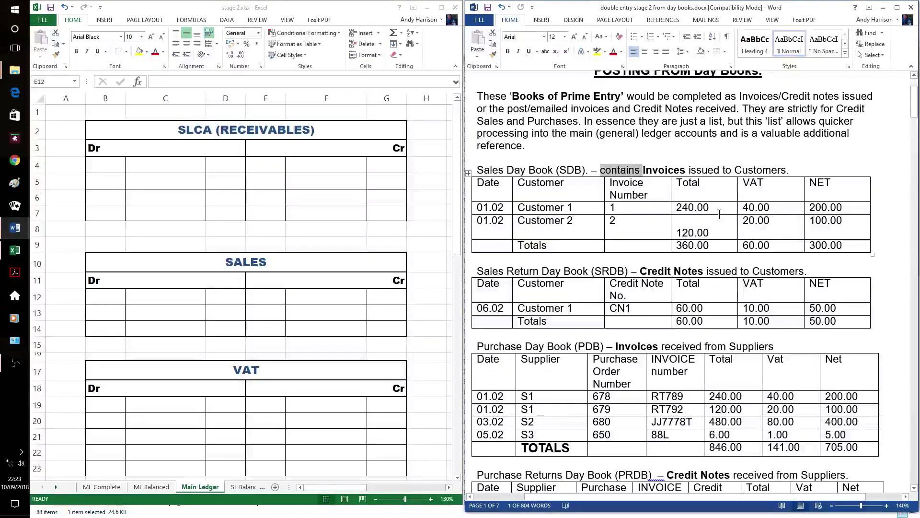
Post a 7.02 SDB credit of 300 to the Sales account in row 12.
{"action": "left_click", "coordinate": [653, 115]}
{"action": "scroll", "coordinate": [653, 115], "scroll_direction": "up", "scroll_amount": 1}
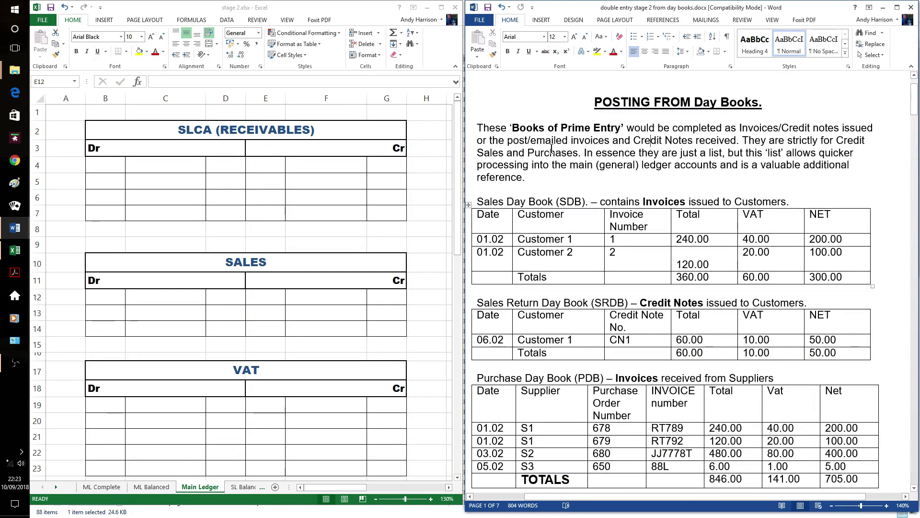
{"action": "scroll", "coordinate": [522, 181], "scroll_direction": "down", "scroll_amount": 1}
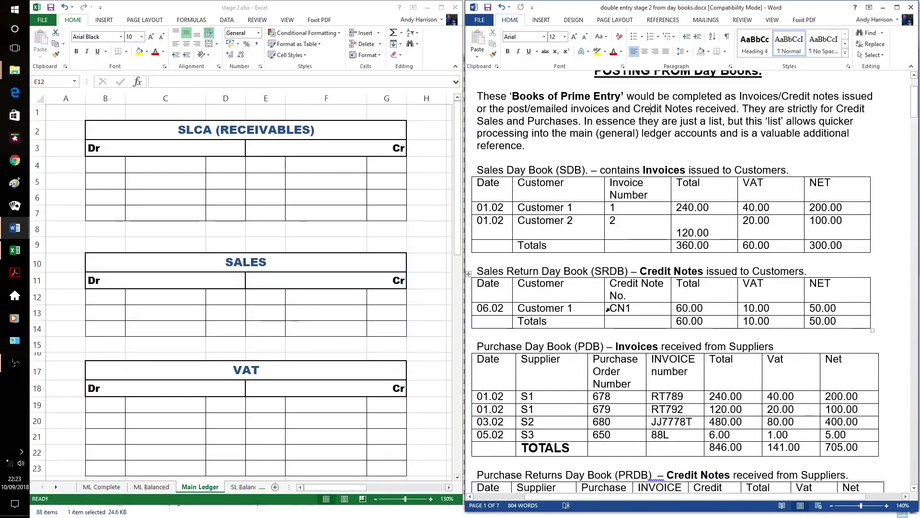
{"action": "scroll", "coordinate": [611, 309], "scroll_direction": "down", "scroll_amount": 1}
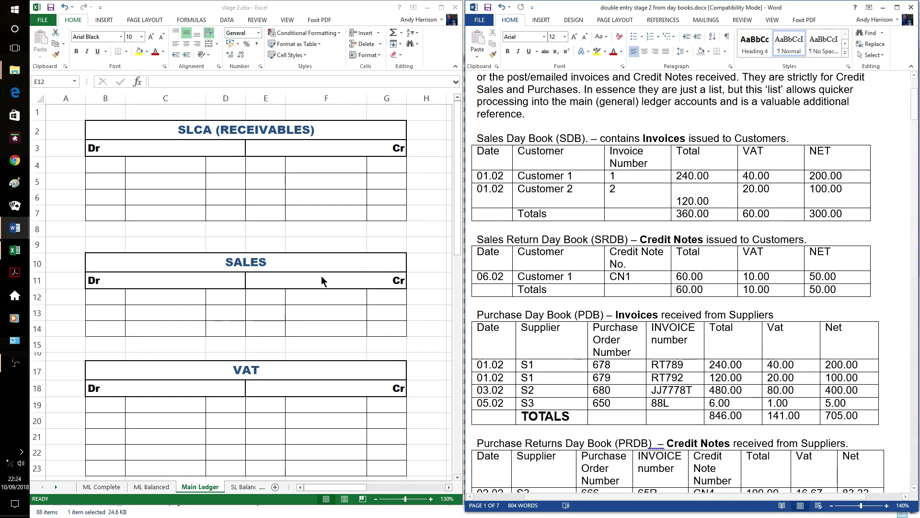
{"action": "left_click", "coordinate": [271, 295]}
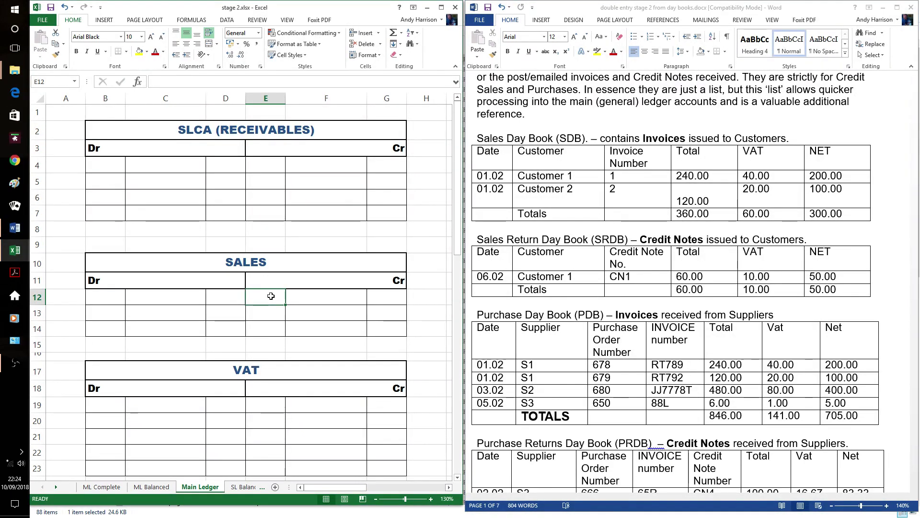
{"action": "type", "text": "7"}
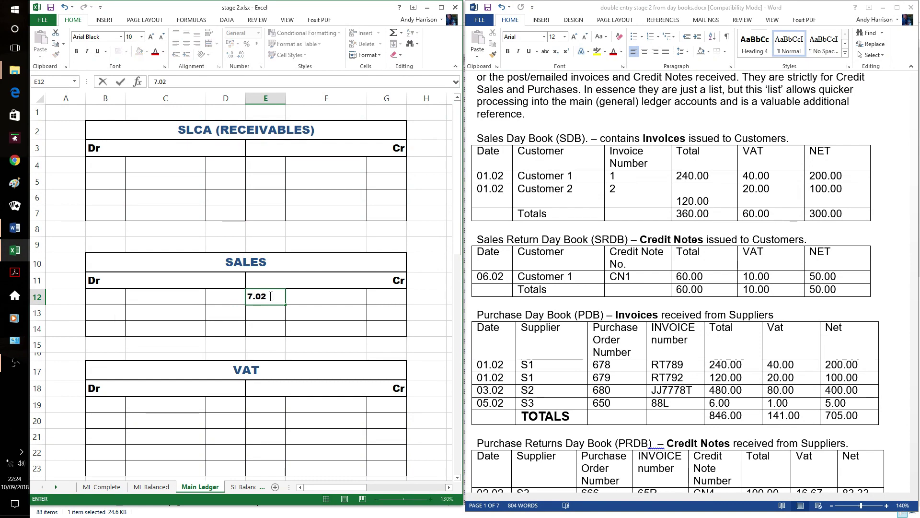
{"action": "type", "text": ".02"}
{"action": "key", "text": "Tab"}
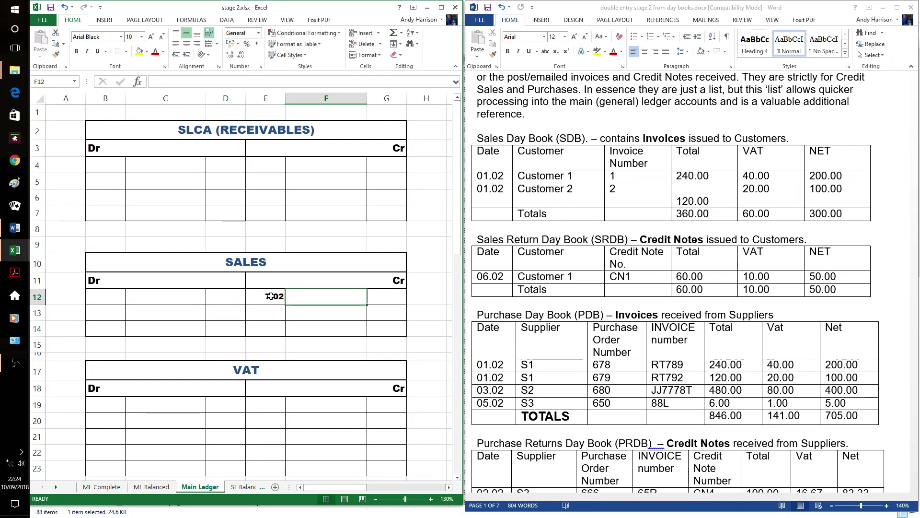
{"action": "key", "text": "Caps_Lock"}
{"action": "type", "text": "SDB"}
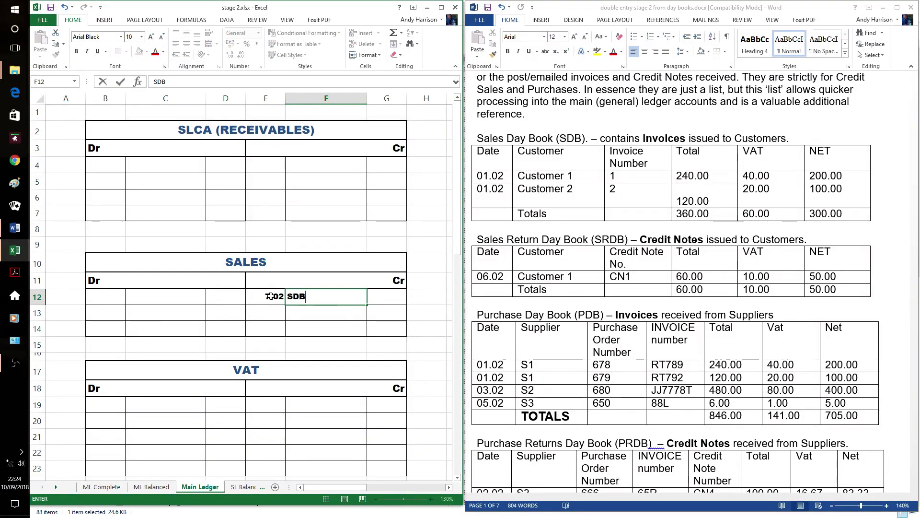
{"action": "key", "text": "Tab"}
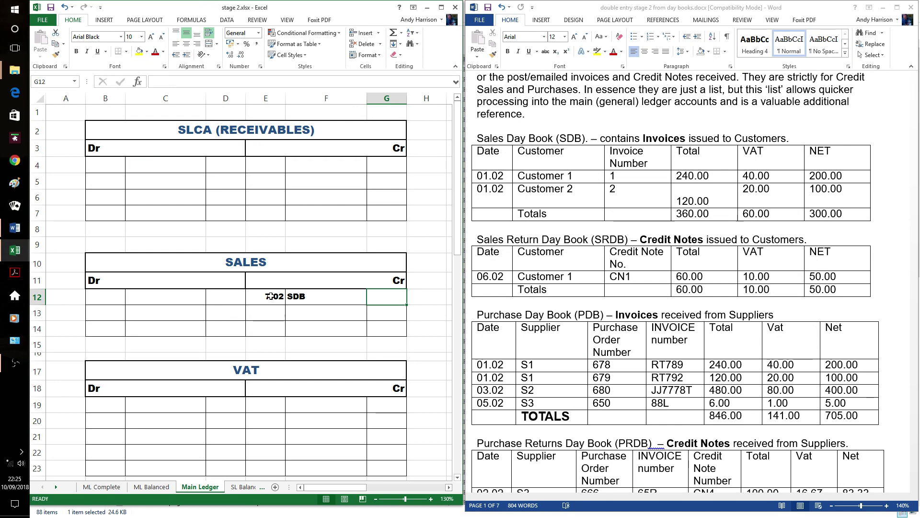
{"action": "type", "text": "300"}
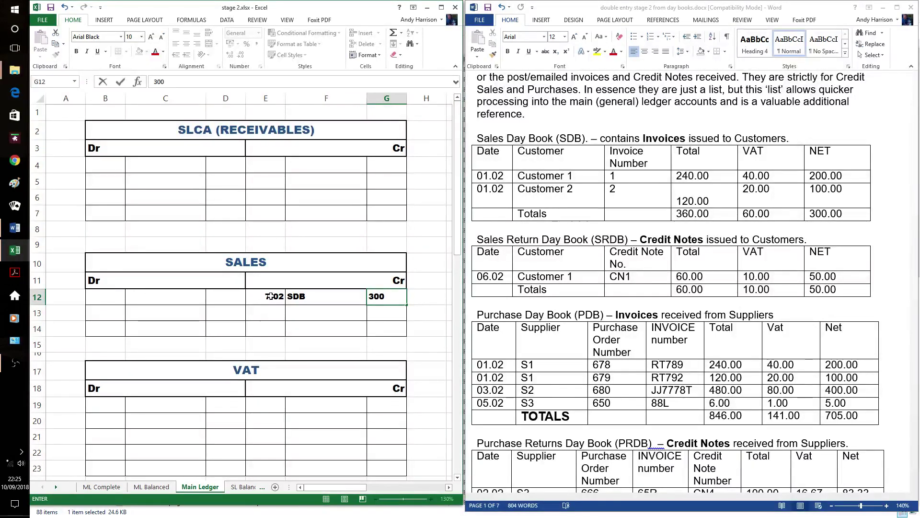
Post a 7.02 SDB credit of 60 to the VAT account in row 19.
{"action": "left_click", "coordinate": [262, 403]}
{"action": "type", "text": "7.02"}
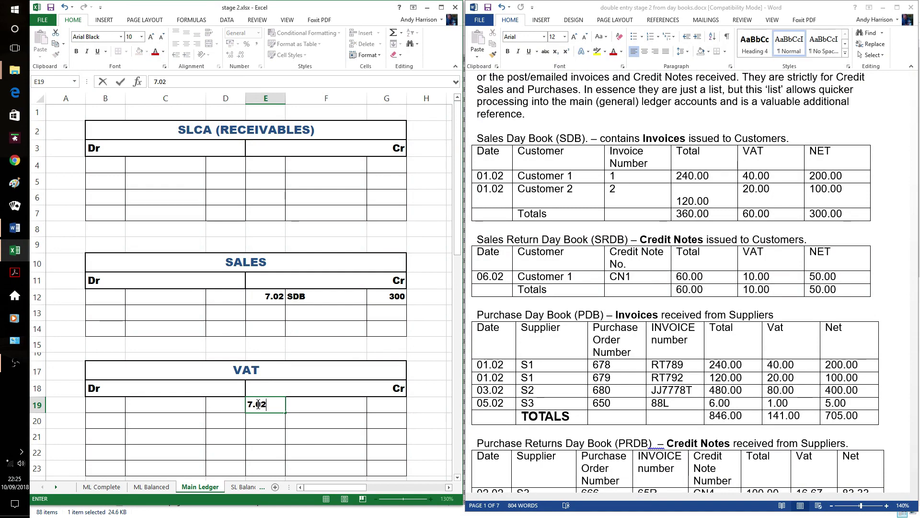
{"action": "key", "text": "Tab"}
{"action": "type", "text": "SDB"}
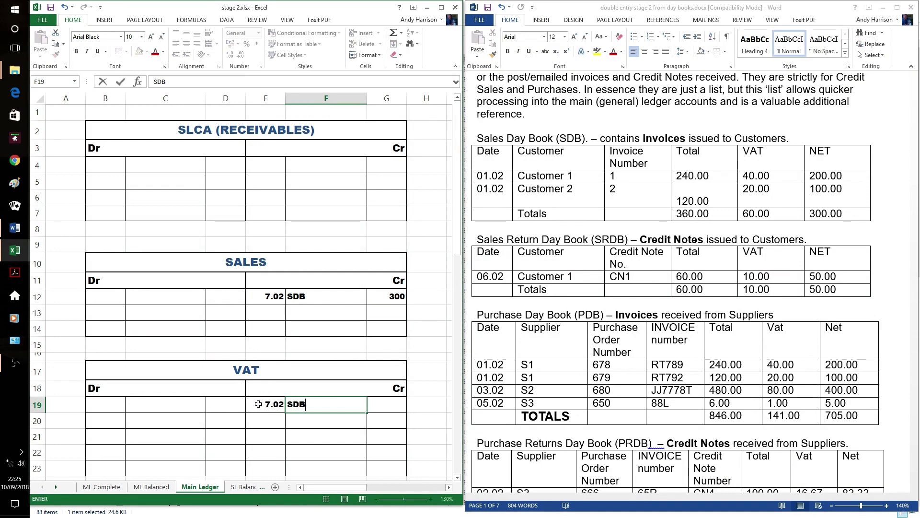
{"action": "key", "text": "Tab"}
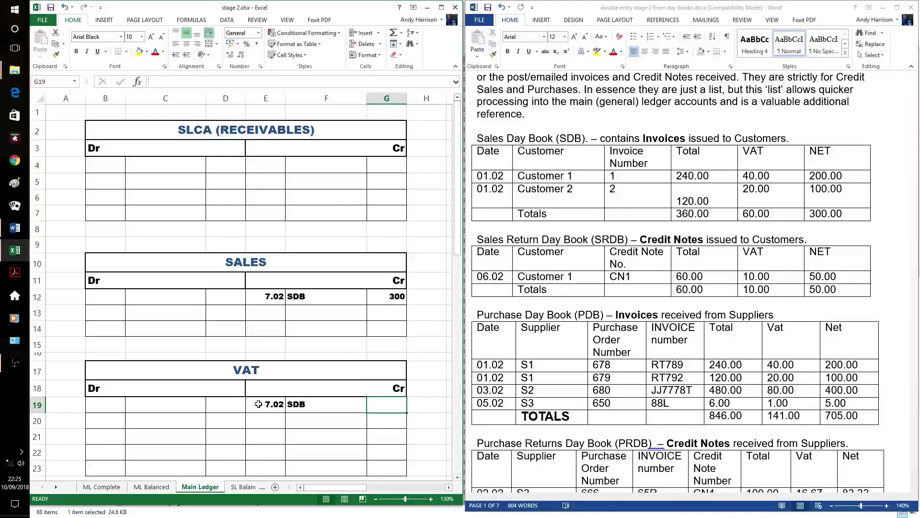
{"action": "type", "text": "60"}
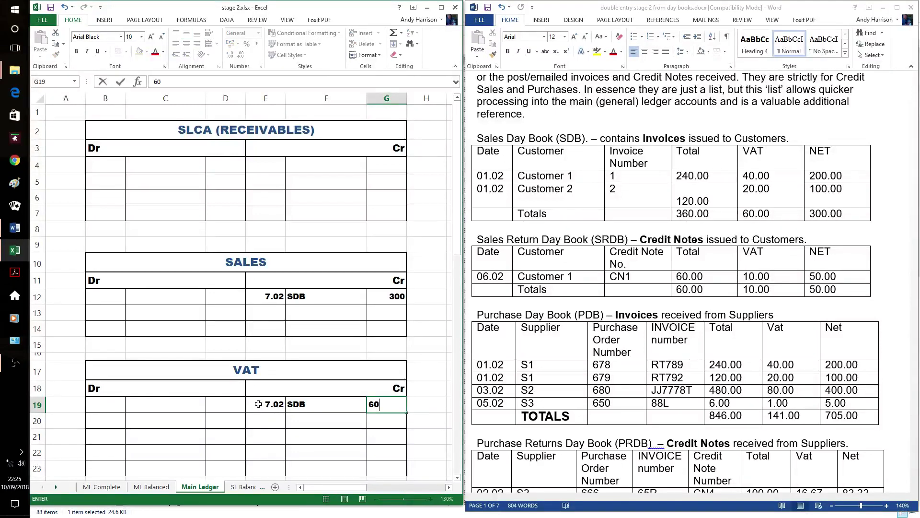
{"action": "left_click", "coordinate": [334, 329]}
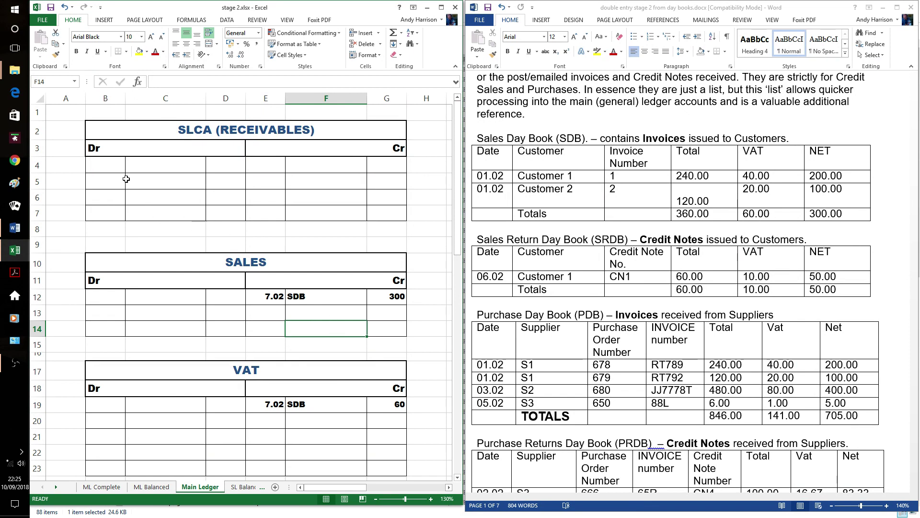
Enter the SLCA debit in row 4: date 7.02, reference SDB, amount 360.
{"action": "left_click", "coordinate": [114, 167]}
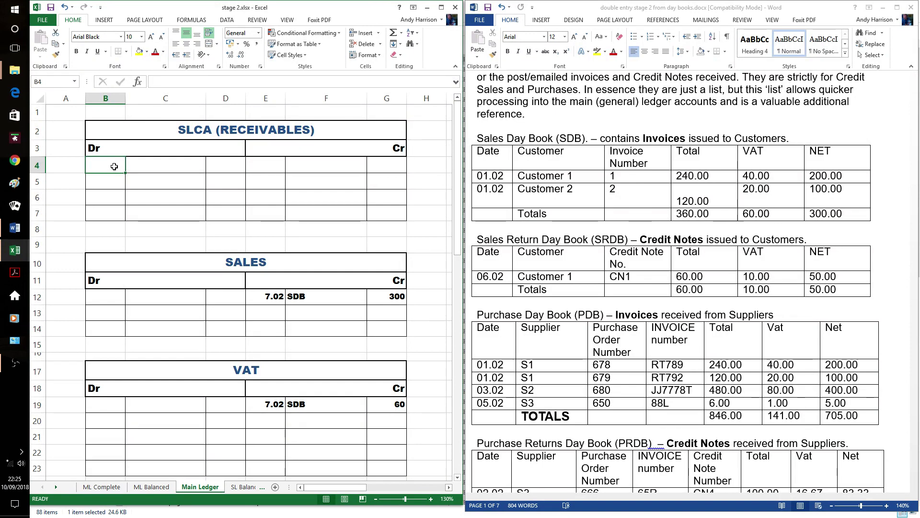
{"action": "type", "text": "7.02"}
{"action": "key", "text": "Tab"}
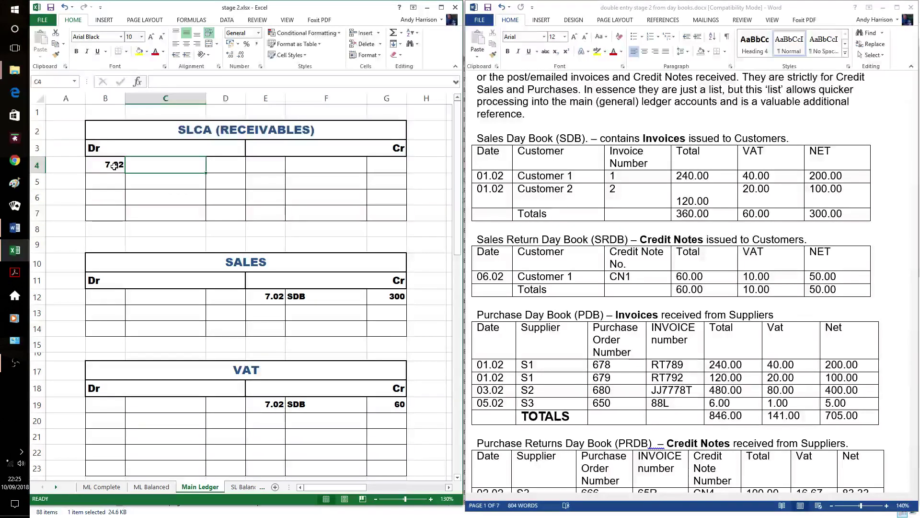
{"action": "type", "text": "SDB"}
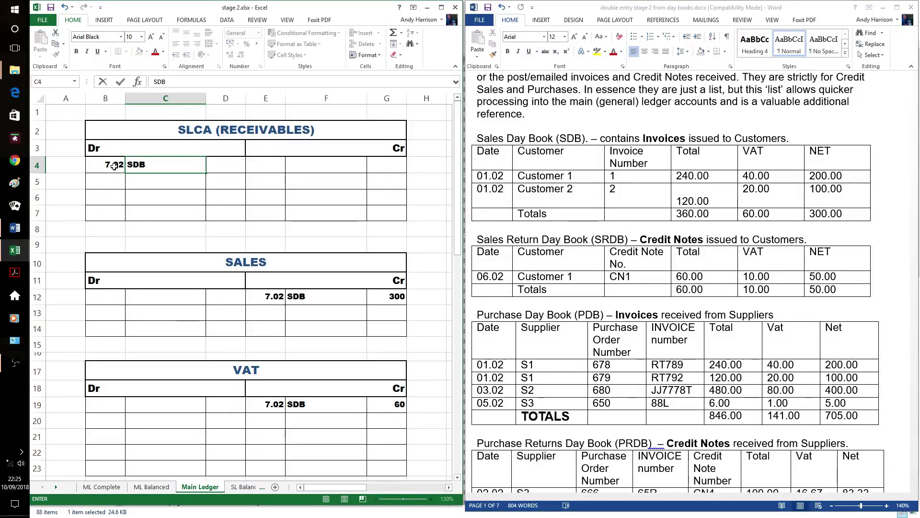
{"action": "key", "text": "Tab"}
{"action": "type", "text": "360"}
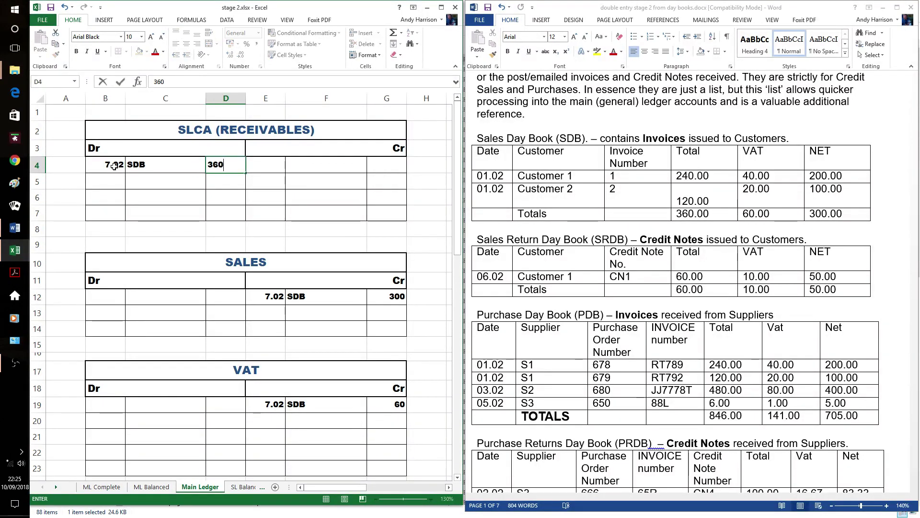
{"action": "left_click", "coordinate": [314, 164]}
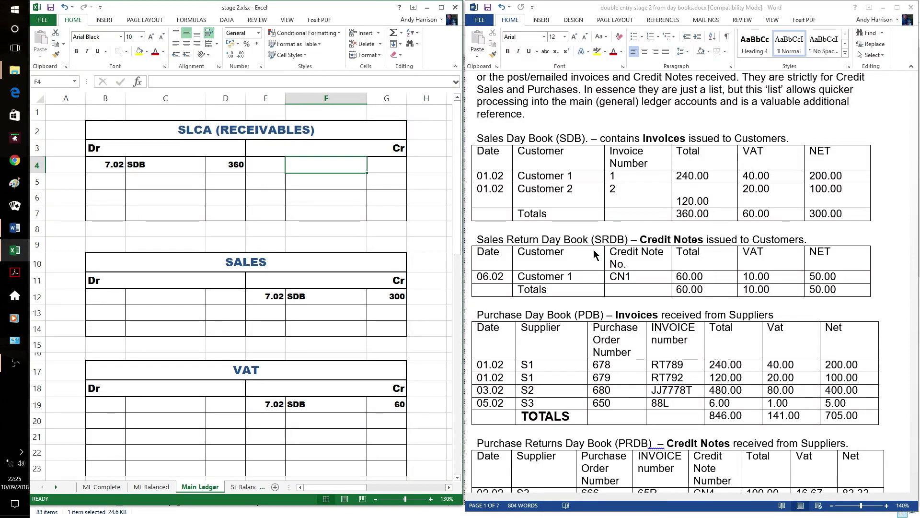
Debit Sales Returns in row 28 with 7.02, SRDB, 50.
{"action": "left_click", "coordinate": [421, 297]}
{"action": "scroll", "coordinate": [420, 297], "scroll_direction": "down", "scroll_amount": 4}
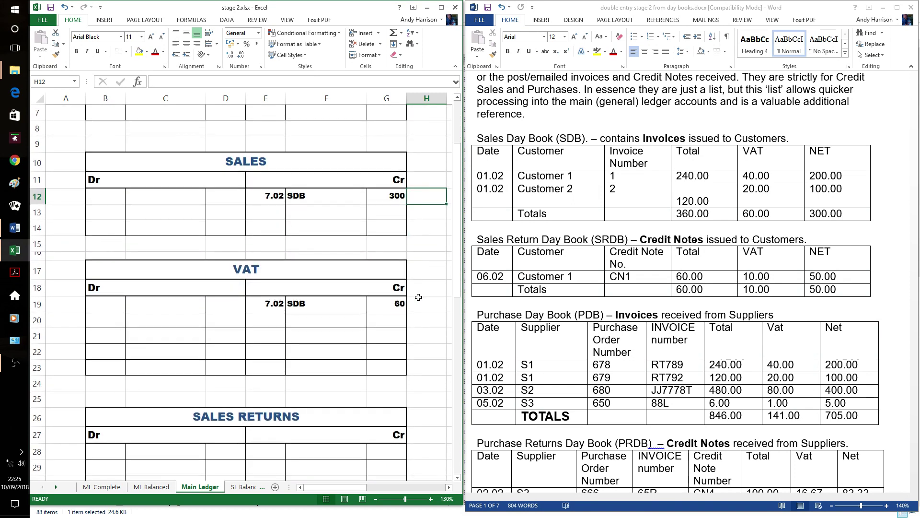
{"action": "left_click", "coordinate": [110, 352]}
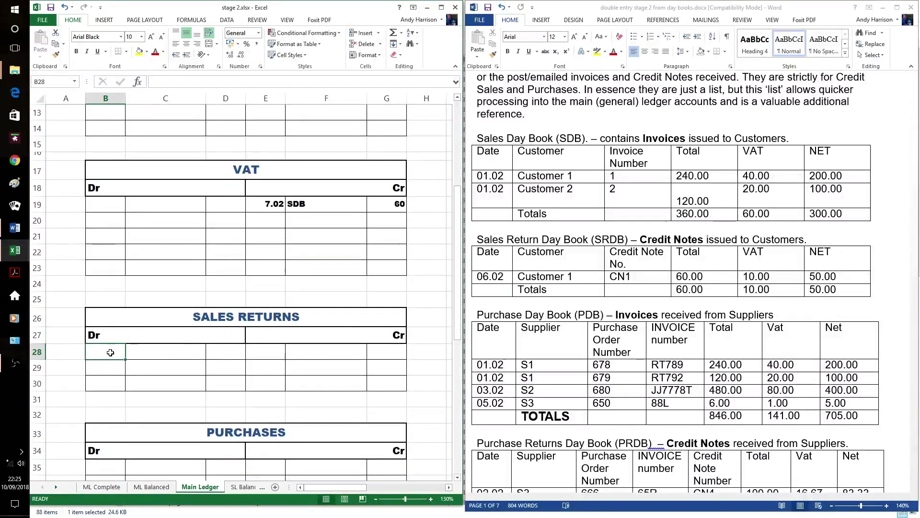
{"action": "type", "text": "7.02"}
{"action": "key", "text": "Tab"}
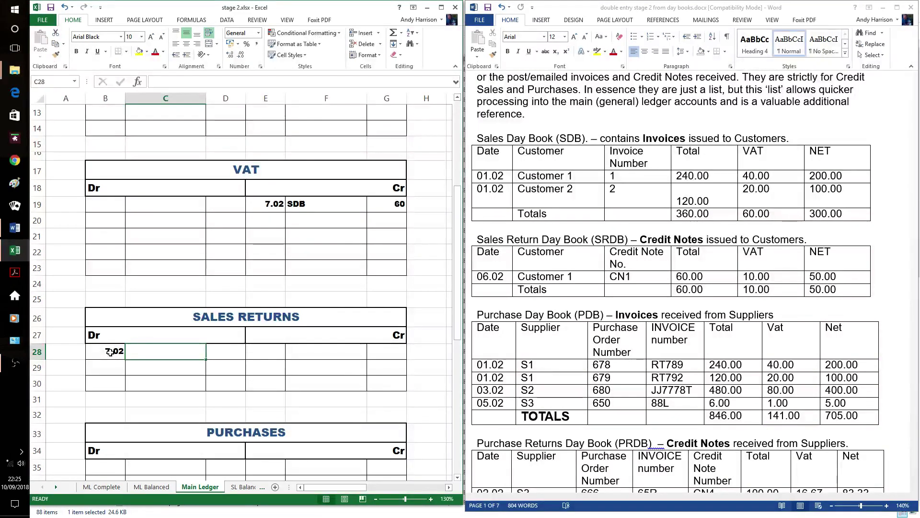
{"action": "type", "text": "SRDB"}
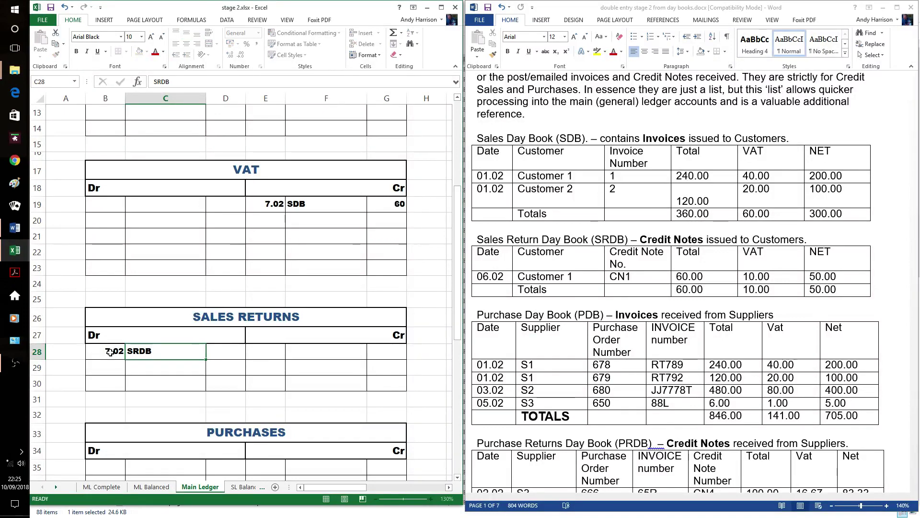
{"action": "key", "text": "Tab"}
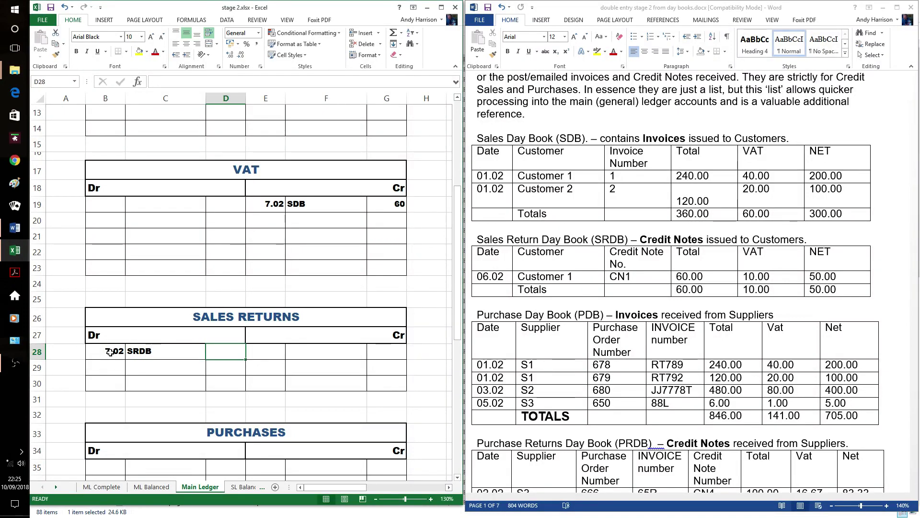
{"action": "type", "text": "50"}
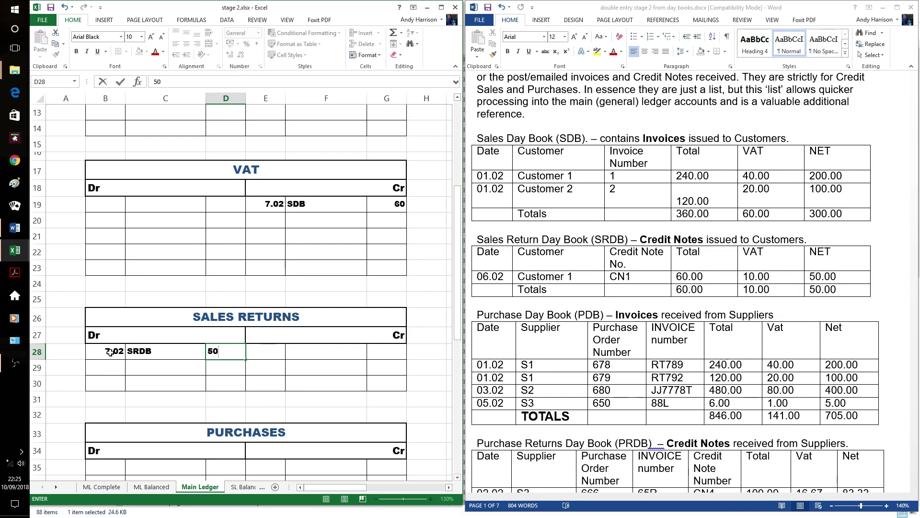
Begin the VAT debit line in row 19 with date 7.02 and reference SRDB.
{"action": "left_click", "coordinate": [107, 206]}
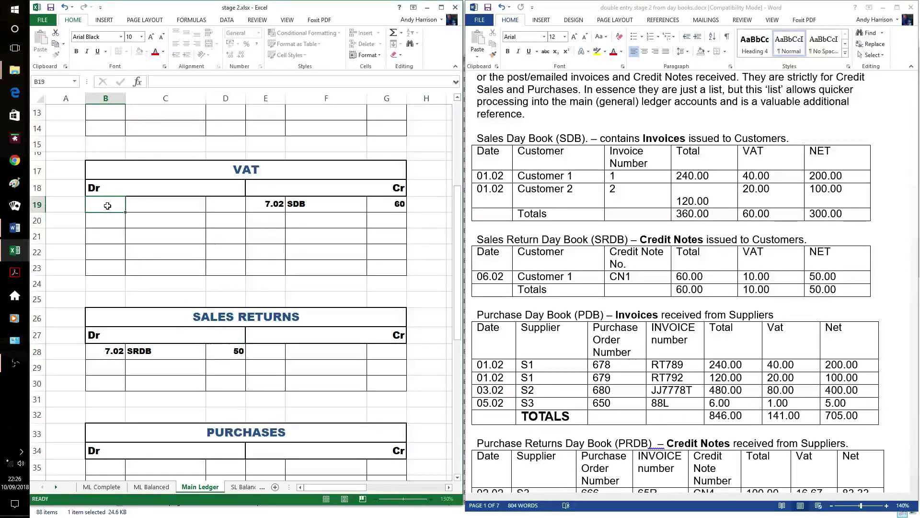
{"action": "type", "text": "7.02"}
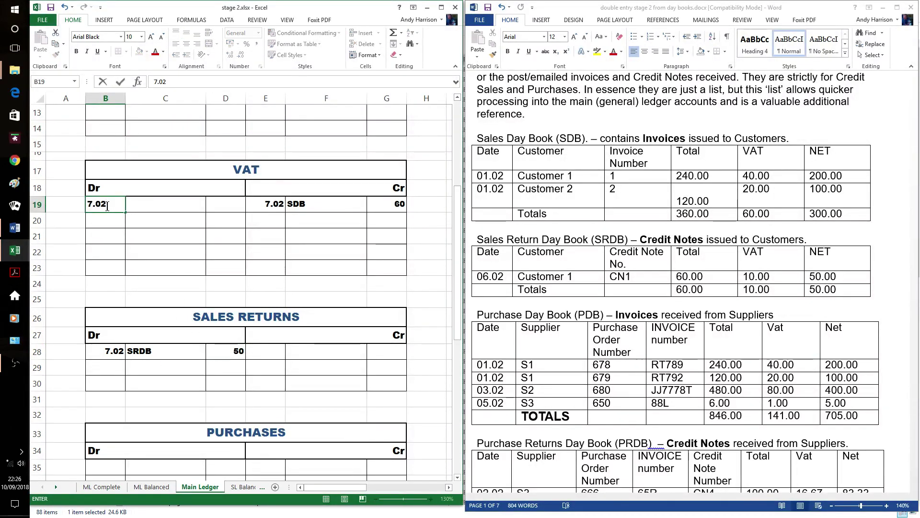
{"action": "key", "text": "Tab"}
{"action": "type", "text": "SRDB"}
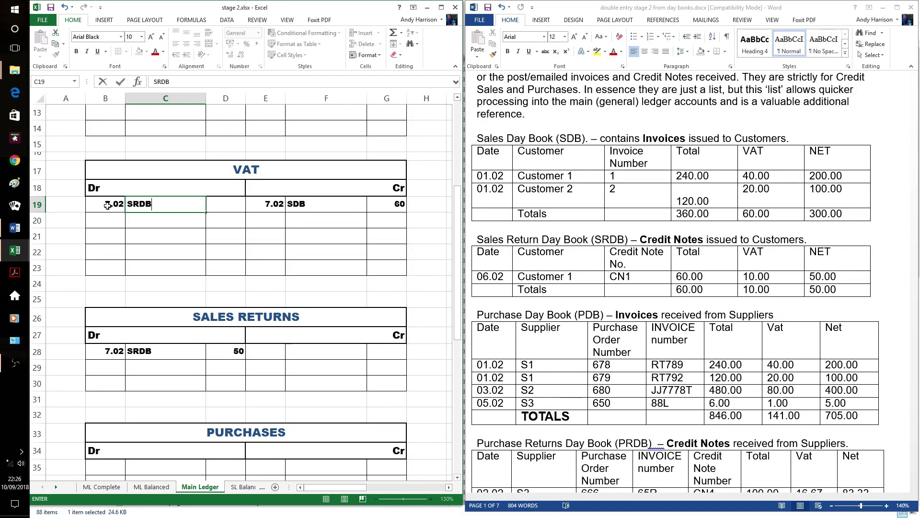
{"action": "key", "text": "Tab"}
Finish the VAT debit of 10, then credit SLCA with 7.02, SRDB, 60.
{"action": "type", "text": "10"}
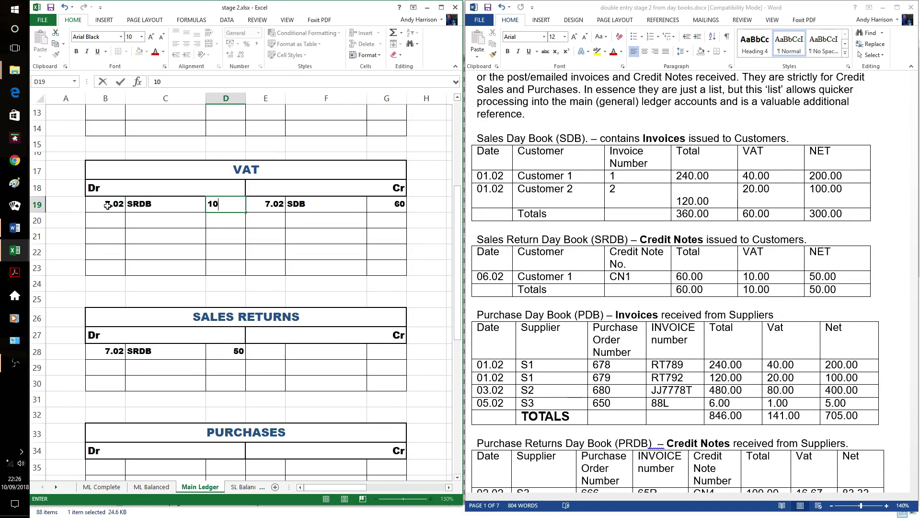
{"action": "left_click", "coordinate": [263, 239]}
{"action": "scroll", "coordinate": [266, 238], "scroll_direction": "up", "scroll_amount": 3}
{"action": "scroll", "coordinate": [267, 237], "scroll_direction": "up", "scroll_amount": 1}
{"action": "left_click", "coordinate": [278, 167]}
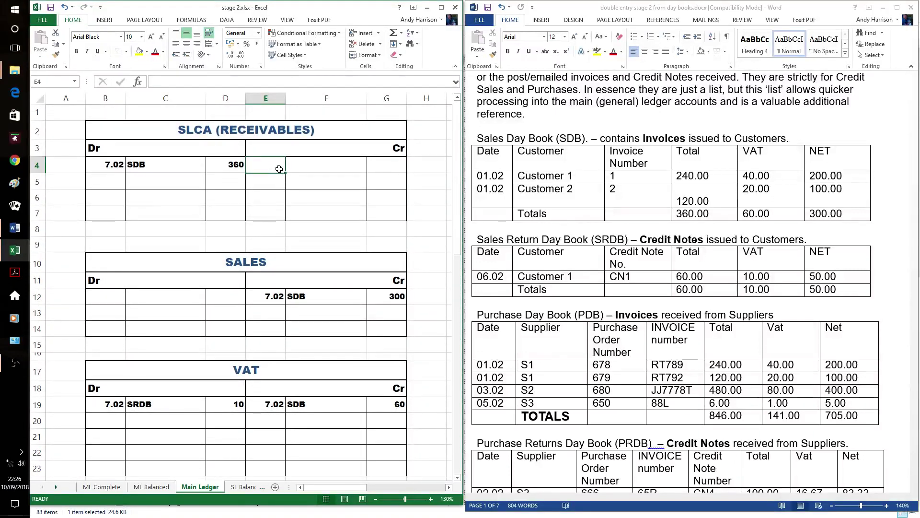
{"action": "type", "text": "7.02"}
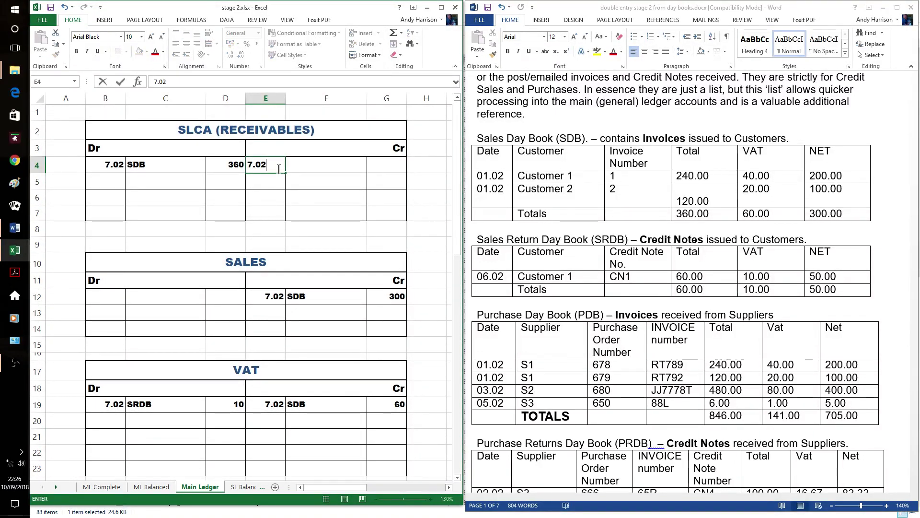
{"action": "key", "text": "Tab"}
{"action": "type", "text": "SRDB"}
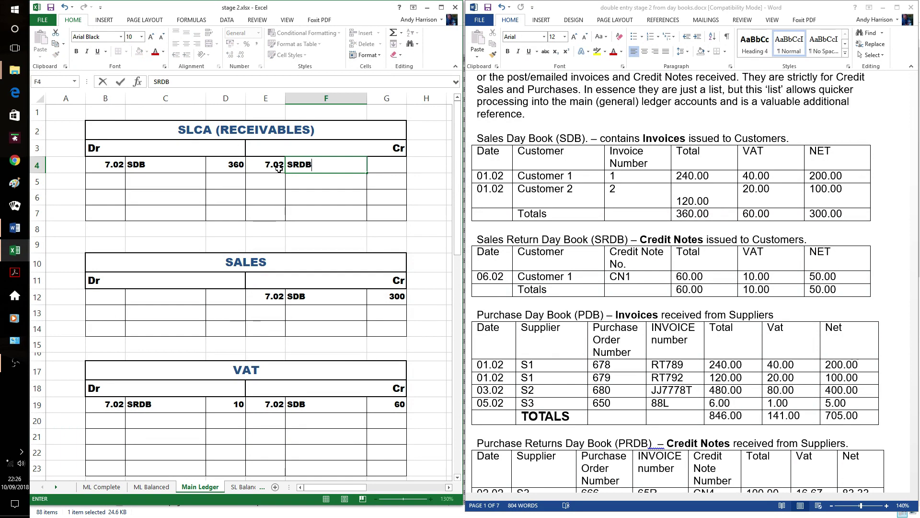
{"action": "key", "text": "Tab"}
{"action": "type", "text": "60"}
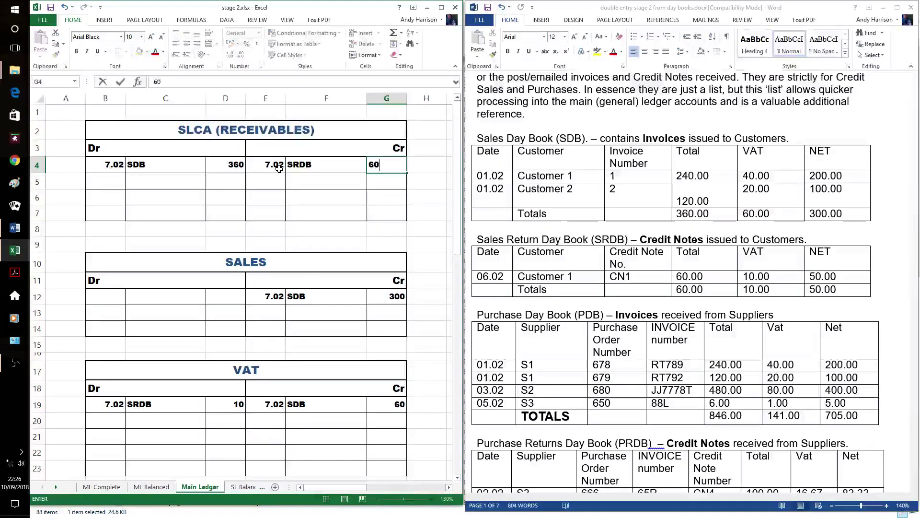
{"action": "left_click", "coordinate": [348, 191]}
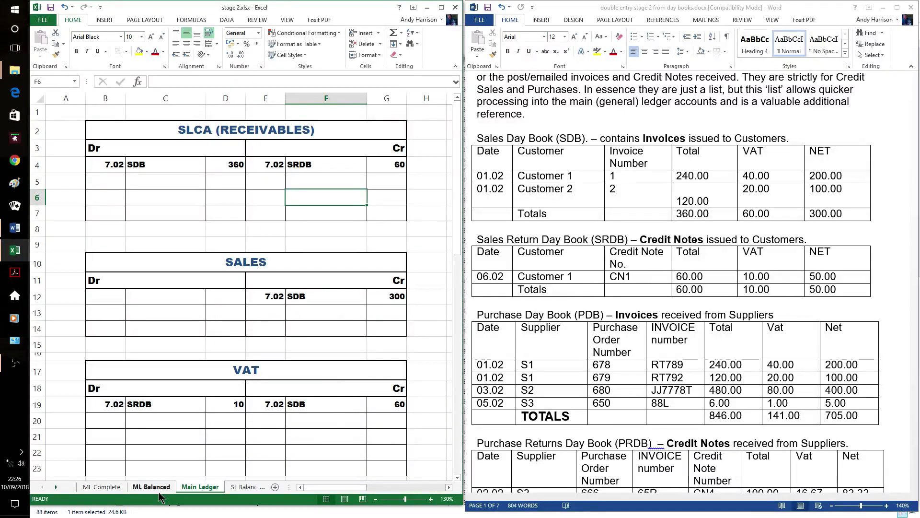
In Sales Ledger, debit Customer 1 with 1.02, SDB, invoice 1, 240.
{"action": "left_click", "coordinate": [242, 487]}
{"action": "left_click", "coordinate": [242, 488]}
{"action": "left_click", "coordinate": [314, 228]}
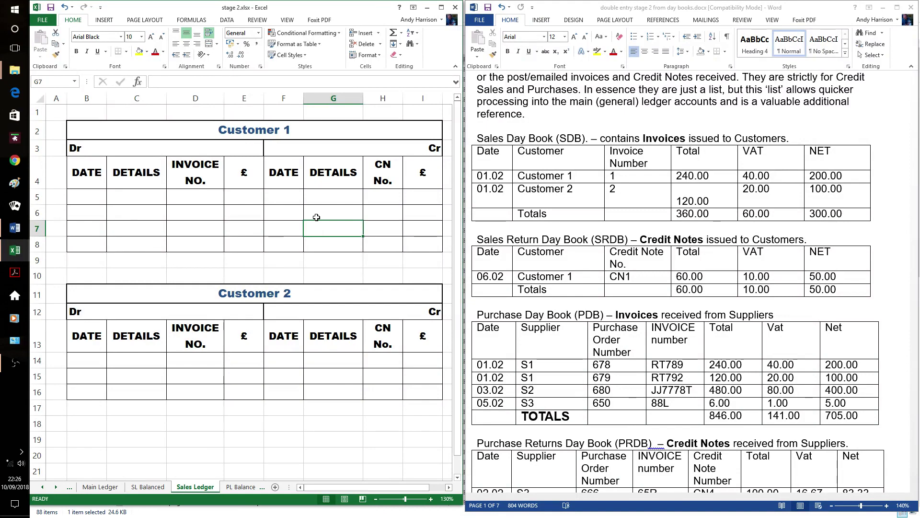
{"action": "left_click", "coordinate": [96, 203]}
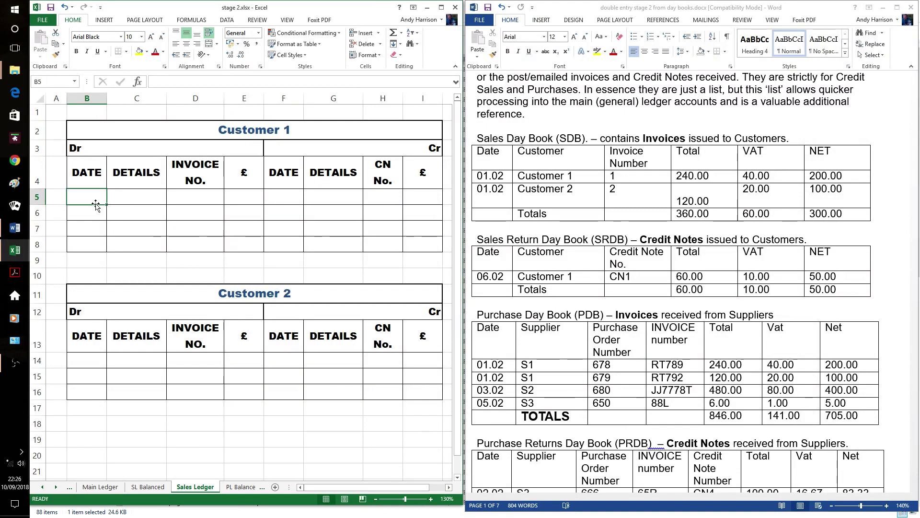
{"action": "type", "text": "1.02"}
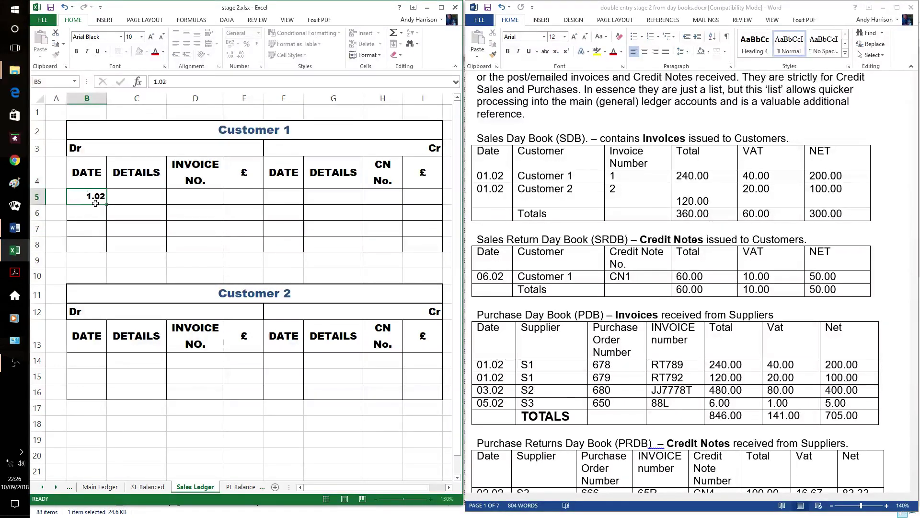
{"action": "key", "text": "Tab"}
{"action": "type", "text": "S"}
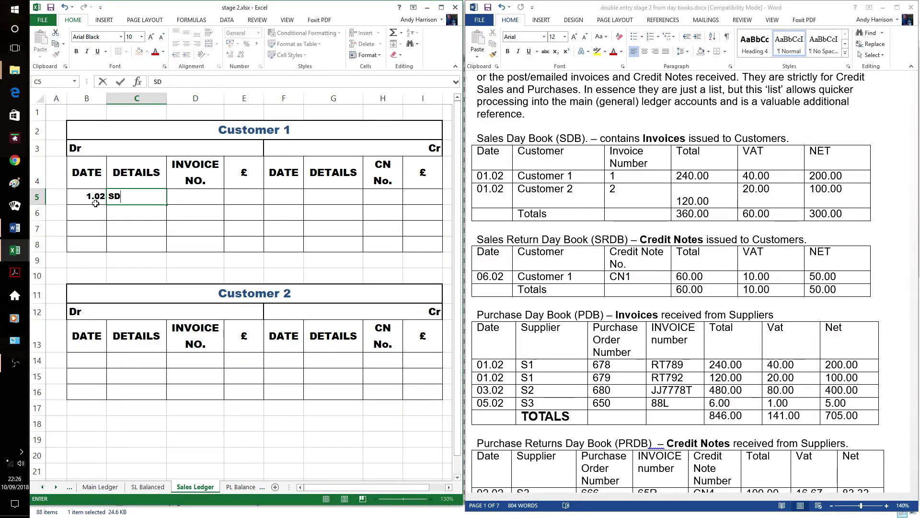
{"action": "key", "text": "Tab"}
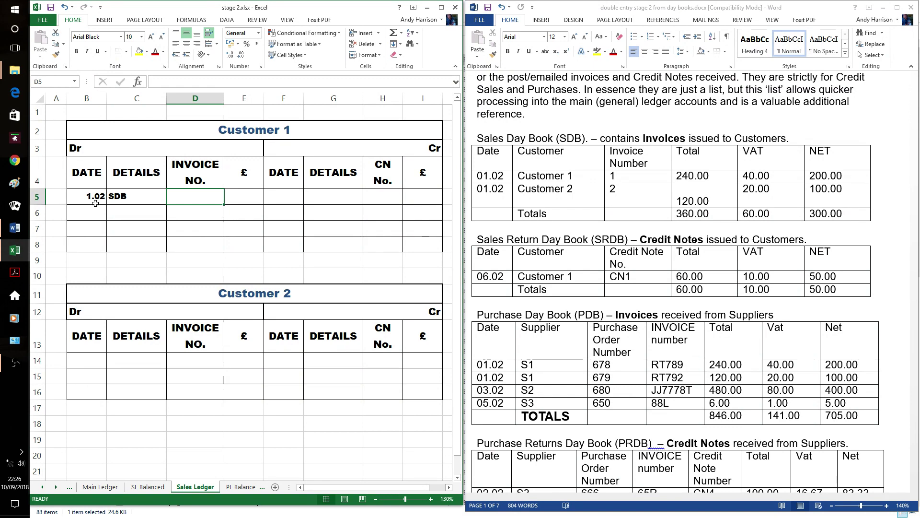
{"action": "type", "text": "1"}
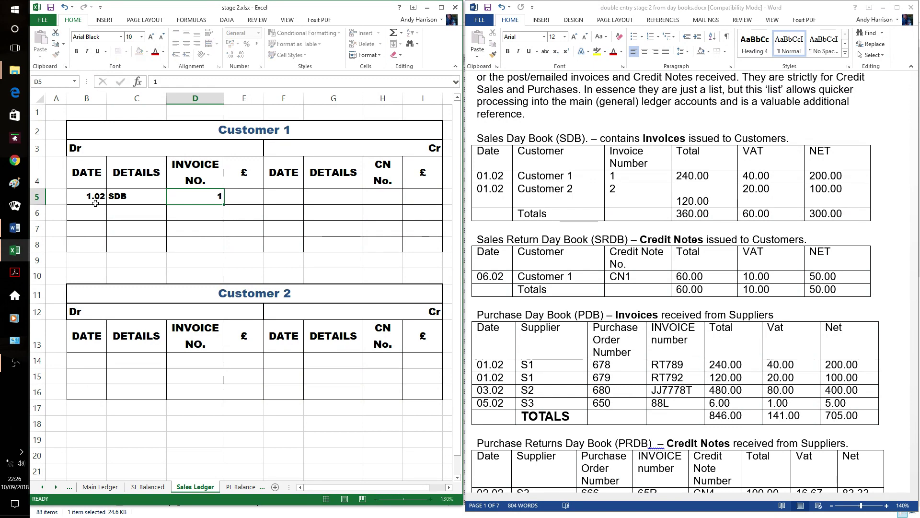
{"action": "key", "text": "Tab"}
{"action": "type", "text": "240"}
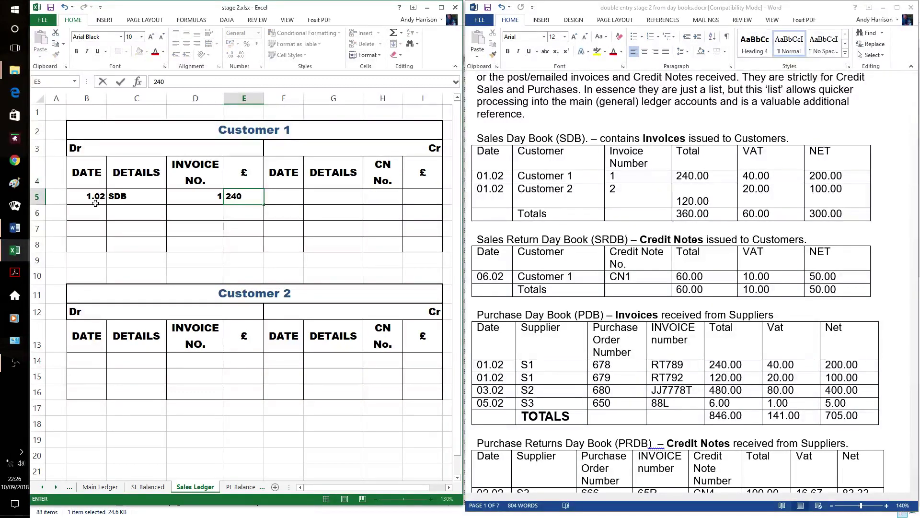
Debit Customer 2 with 1.02, SDB, invoice 2, 120.
{"action": "left_click", "coordinate": [89, 359]}
{"action": "type", "text": "1."}
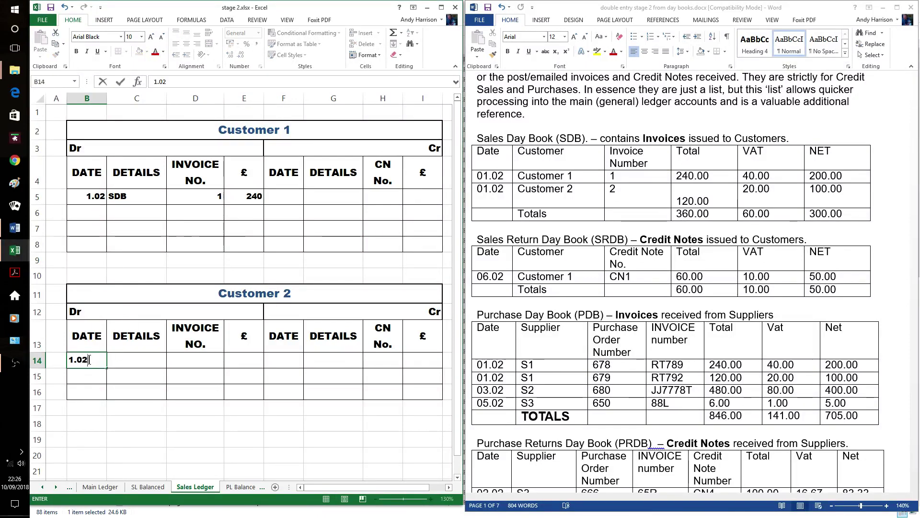
{"action": "type", "text": "02"}
{"action": "key", "text": "Tab"}
{"action": "type", "text": "SD"}
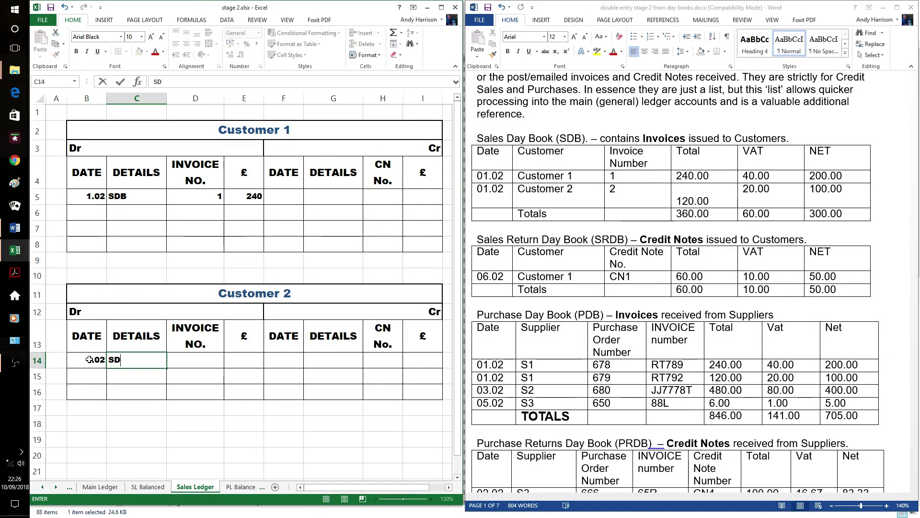
{"action": "key", "text": "Tab"}
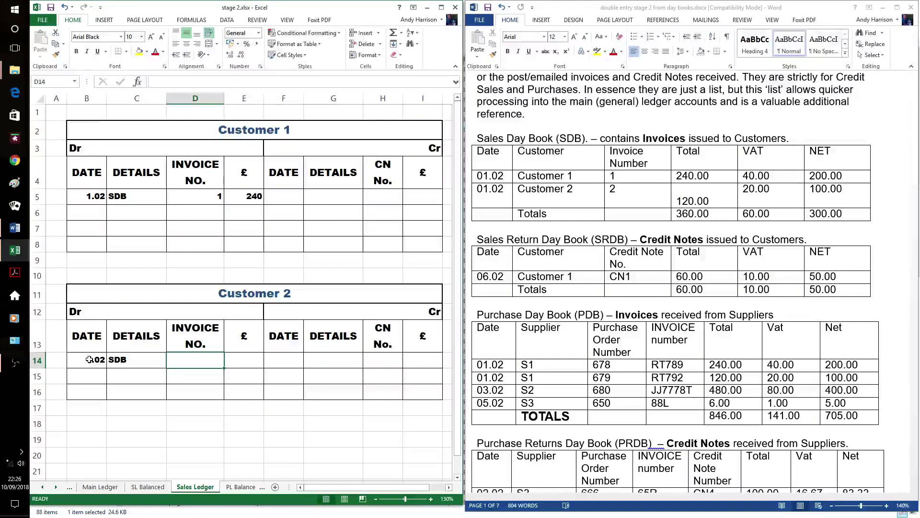
{"action": "type", "text": "2"}
{"action": "key", "text": "Tab"}
{"action": "type", "text": "120"}
{"action": "left_click", "coordinate": [341, 229]}
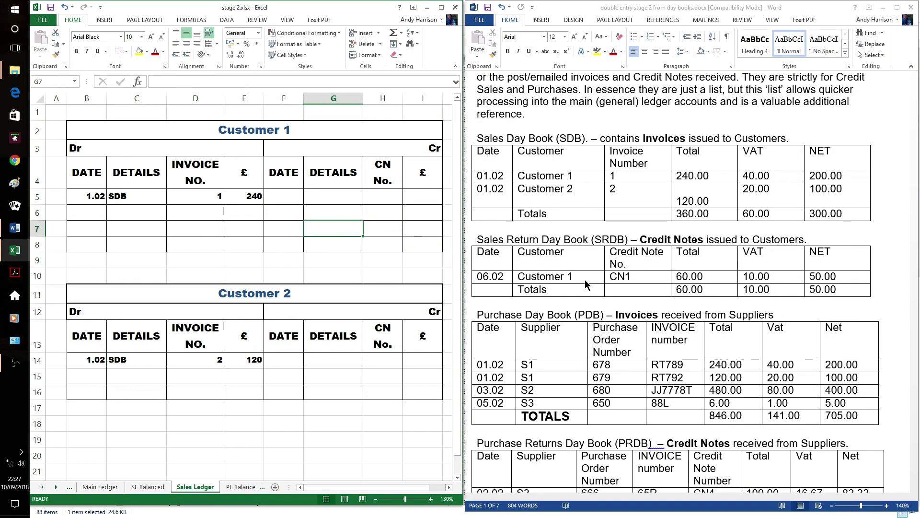
Credit Customer 1 with 6.02, SRDB, credit note CN1, 60.
{"action": "left_click", "coordinate": [294, 199]}
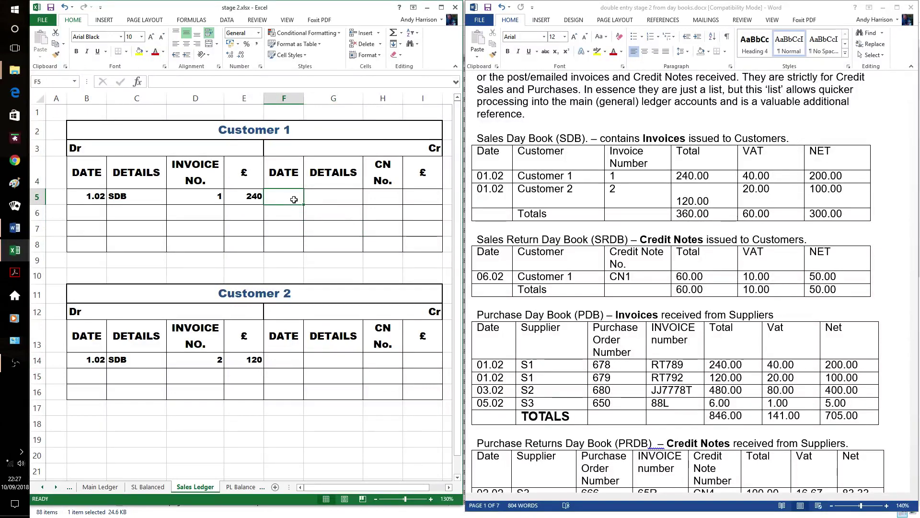
{"action": "type", "text": "6.02"}
{"action": "key", "text": "Tab"}
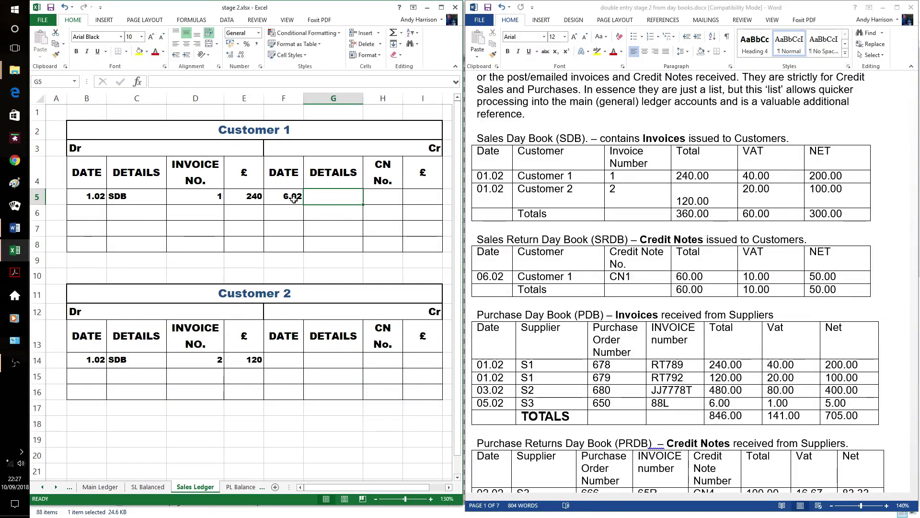
{"action": "type", "text": "SRDB"}
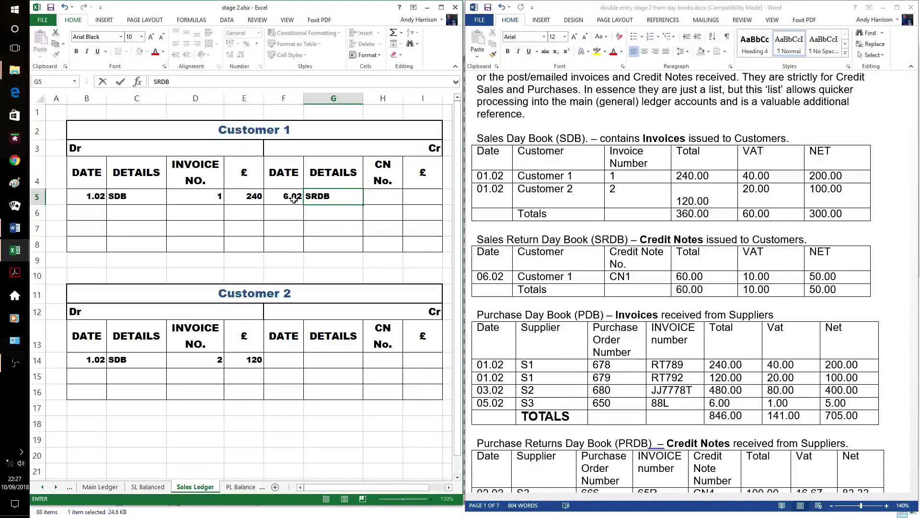
{"action": "key", "text": "Tab"}
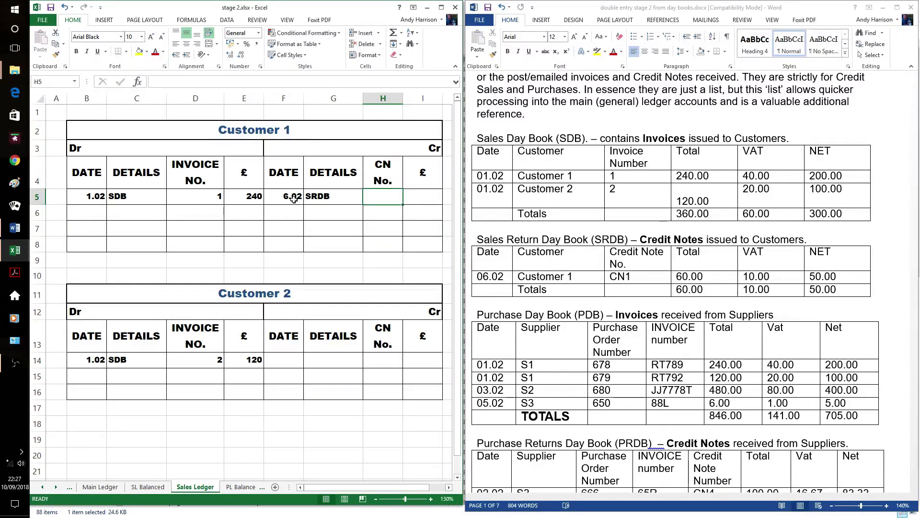
{"action": "type", "text": "CN1"}
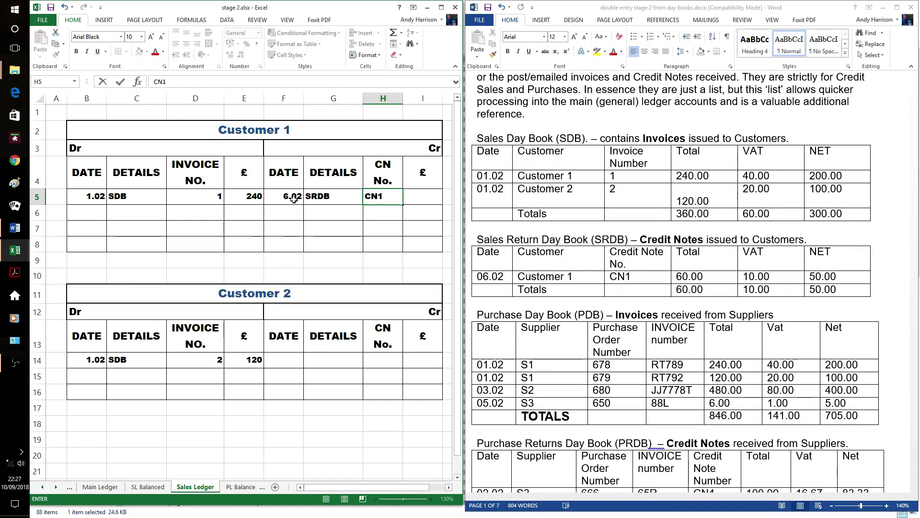
{"action": "key", "text": "Tab"}
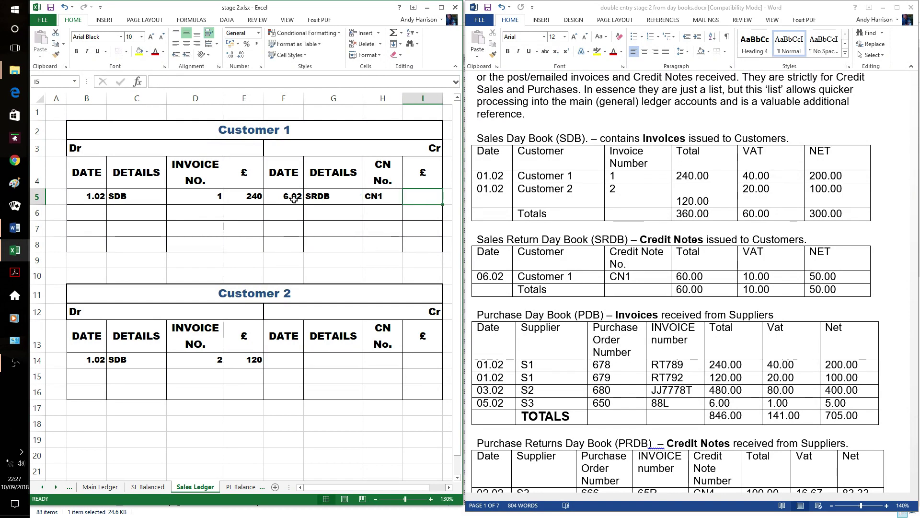
{"action": "type", "text": "60"}
{"action": "left_click", "coordinate": [326, 217]}
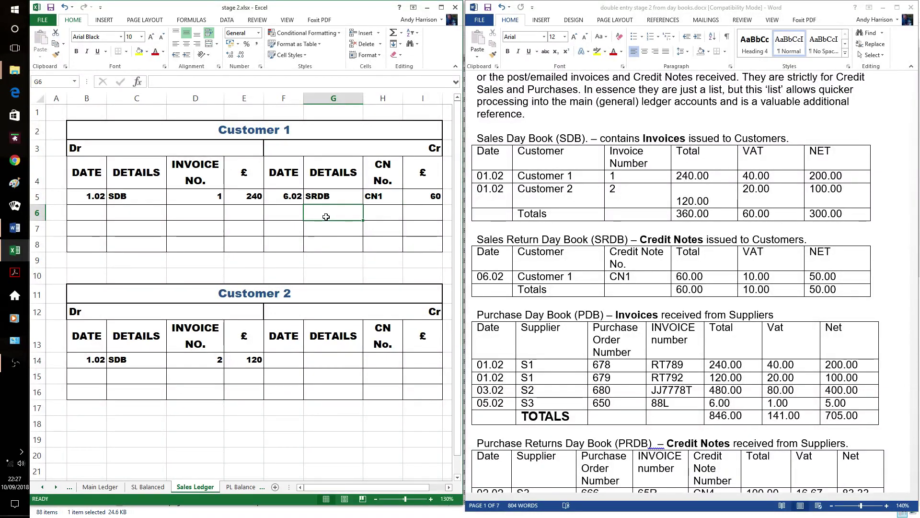
{"action": "left_click", "coordinate": [100, 487]}
Debit the Purchases account in row 35 with 7.02, PDB, 705.
{"action": "left_click", "coordinate": [567, 315]}
{"action": "scroll", "coordinate": [563, 306], "scroll_direction": "down", "scroll_amount": 2}
{"action": "scroll", "coordinate": [561, 302], "scroll_direction": "down", "scroll_amount": 2}
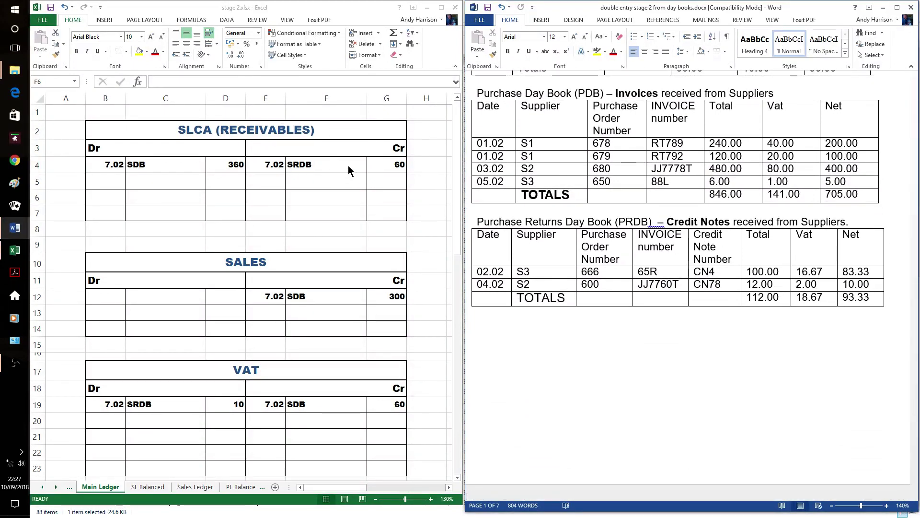
{"action": "left_click", "coordinate": [355, 199]}
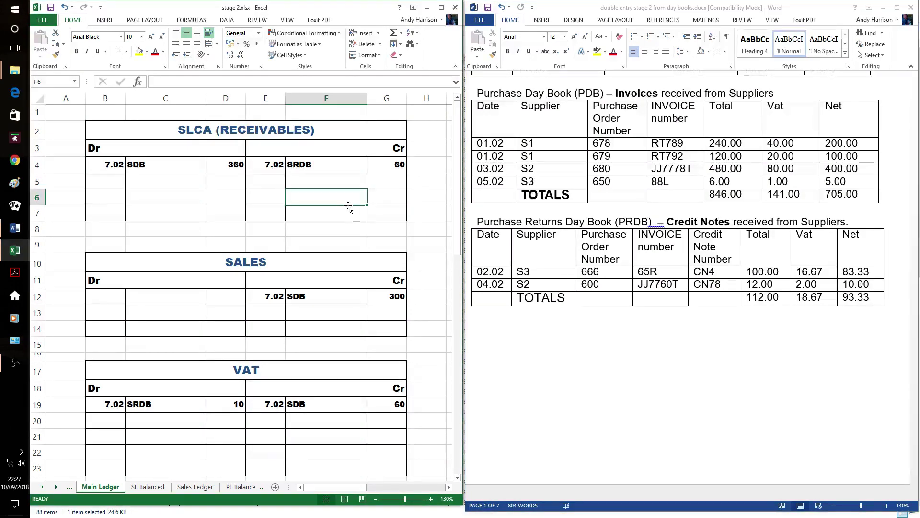
{"action": "scroll", "coordinate": [355, 201], "scroll_direction": "down", "scroll_amount": 1}
{"action": "scroll", "coordinate": [356, 200], "scroll_direction": "down", "scroll_amount": 3}
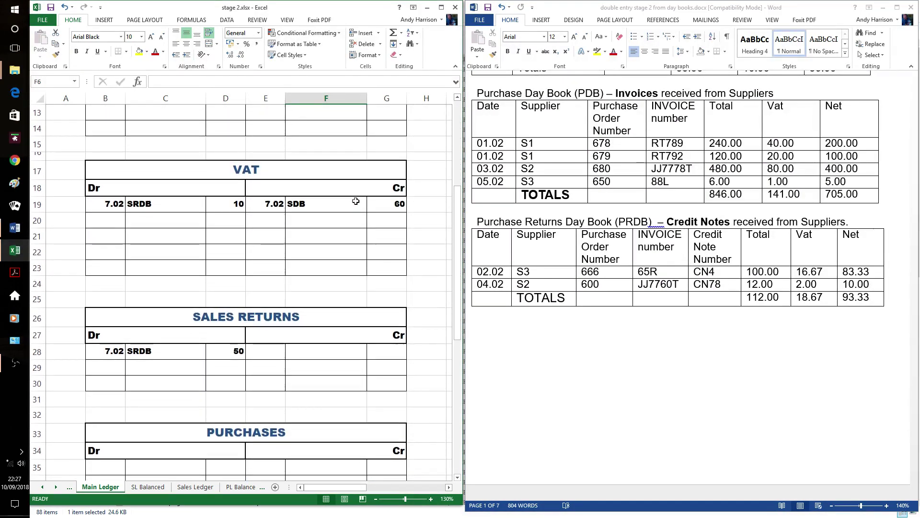
{"action": "scroll", "coordinate": [356, 200], "scroll_direction": "down", "scroll_amount": 2}
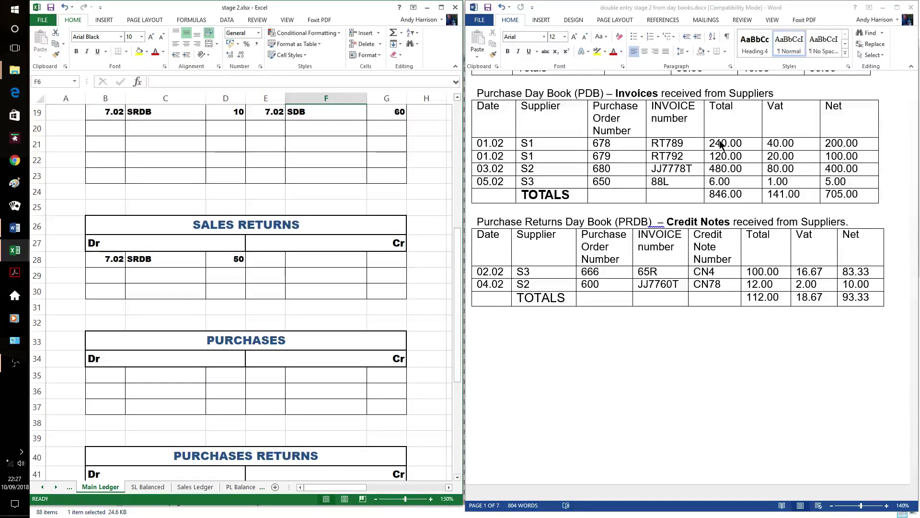
{"action": "left_click", "coordinate": [111, 375]}
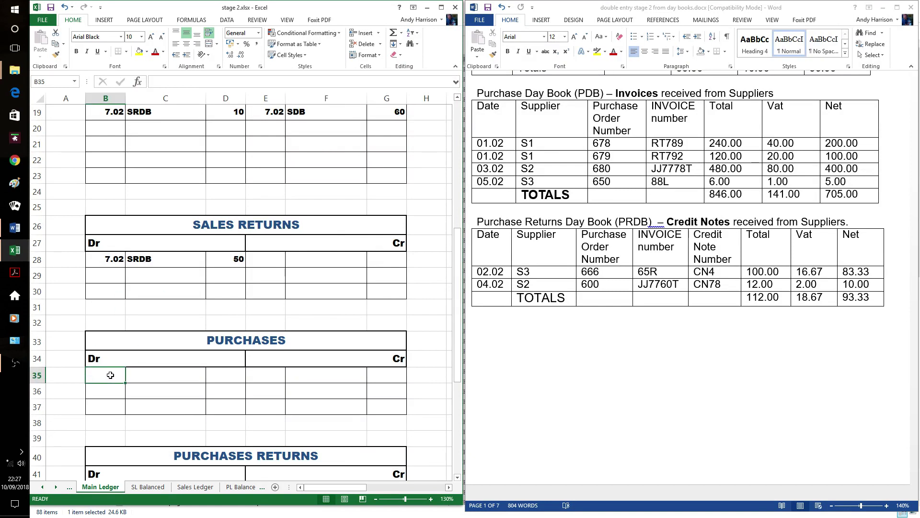
{"action": "type", "text": "7.02"}
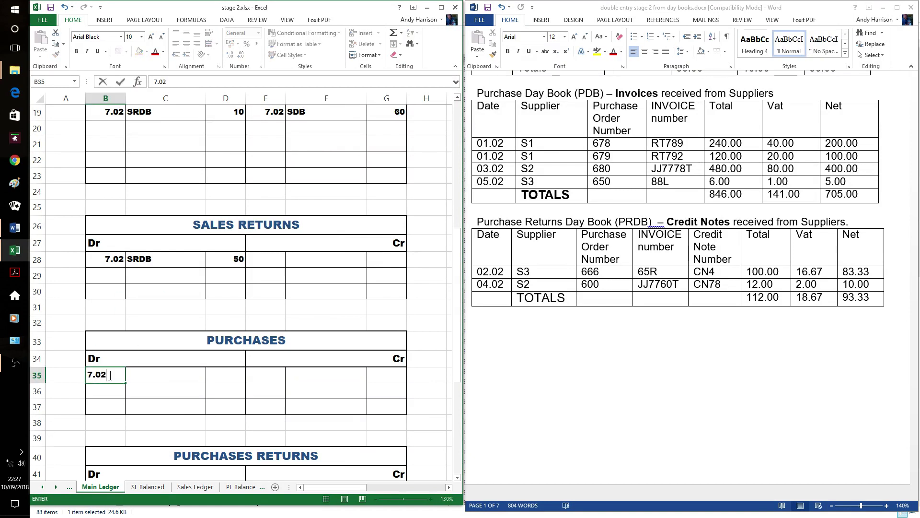
{"action": "key", "text": "Tab"}
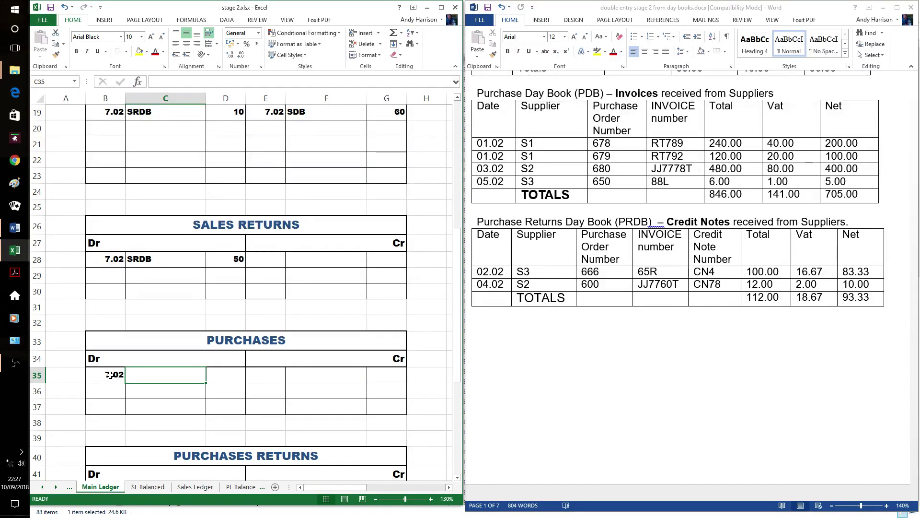
{"action": "type", "text": "PDB"}
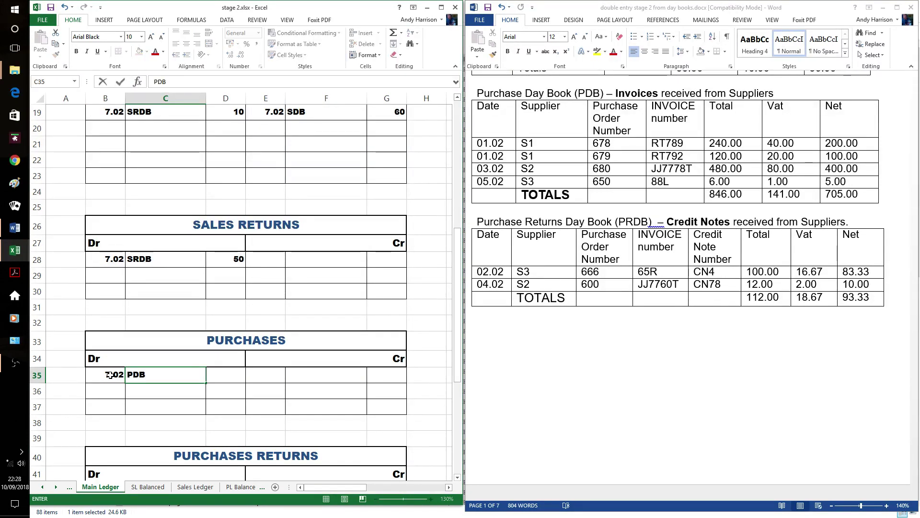
{"action": "key", "text": "Tab"}
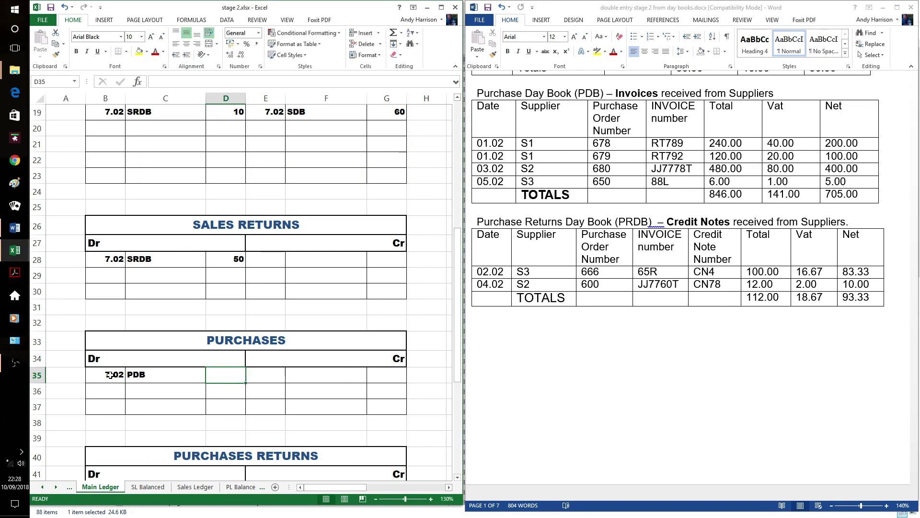
{"action": "type", "text": "705"}
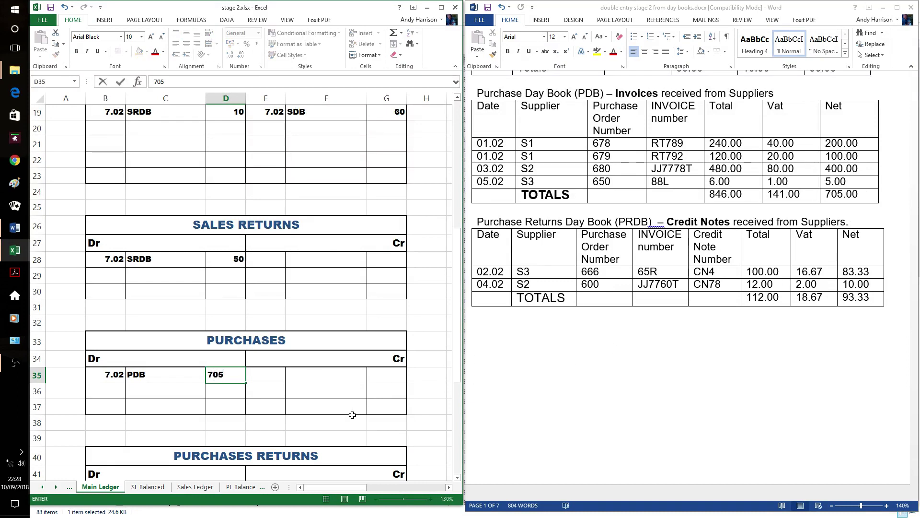
{"action": "left_click", "coordinate": [307, 384]}
Debit the VAT account in row 20 with 7.02, PDB, 141.
{"action": "scroll", "coordinate": [232, 197], "scroll_direction": "up", "scroll_amount": 1}
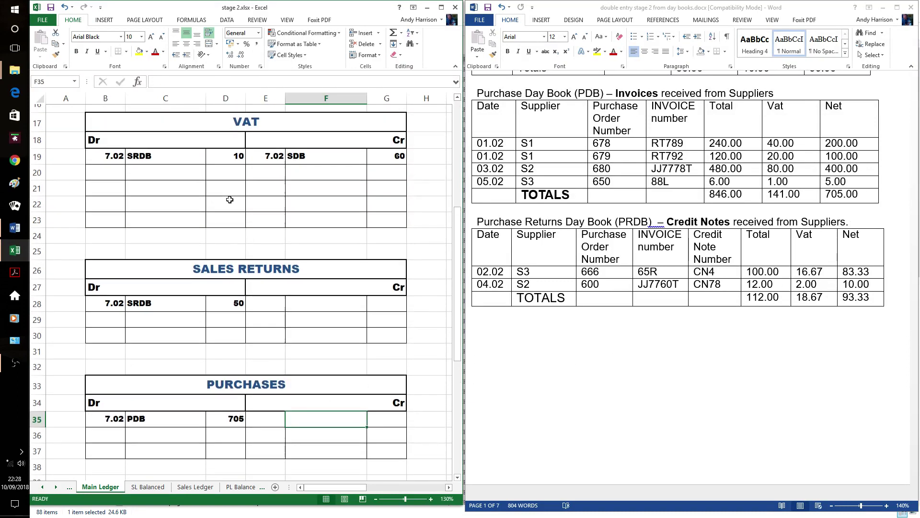
{"action": "left_click", "coordinate": [105, 173]}
{"action": "type", "text": "7.02"}
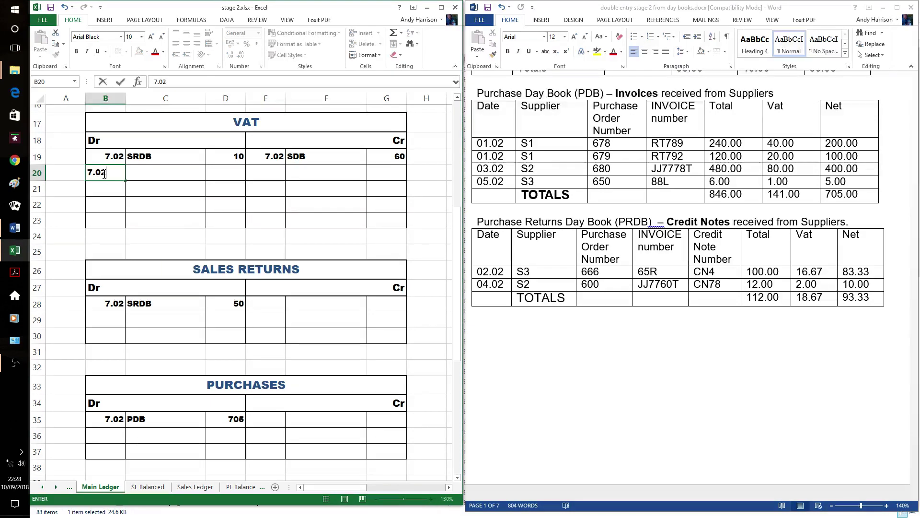
{"action": "key", "text": "Tab"}
{"action": "type", "text": "PDB"}
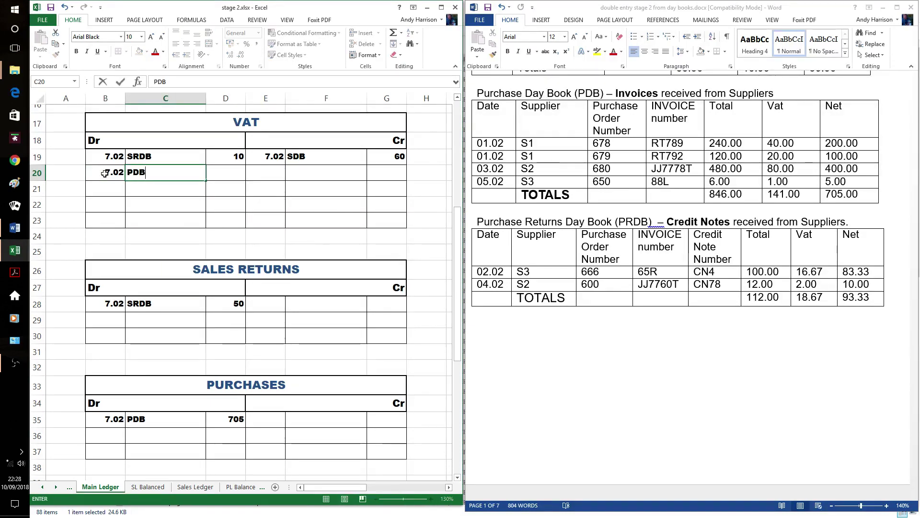
{"action": "key", "text": "Tab"}
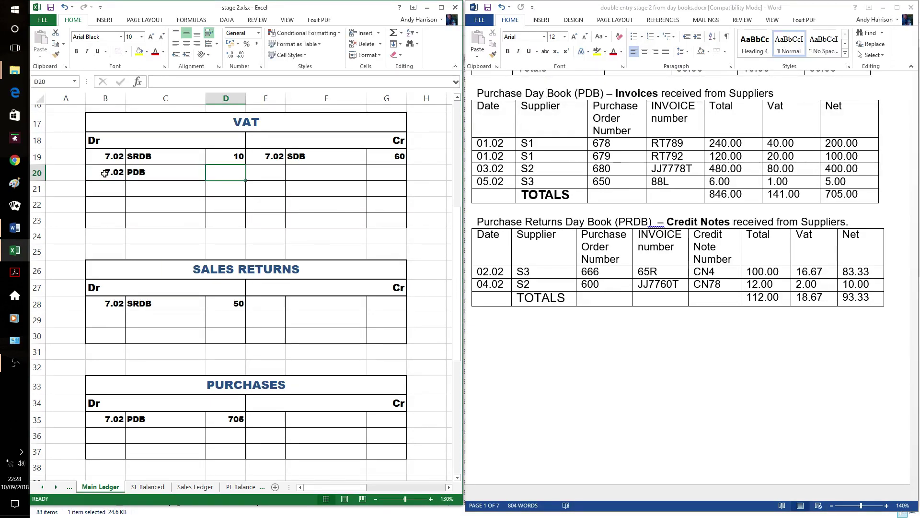
{"action": "type", "text": "14"}
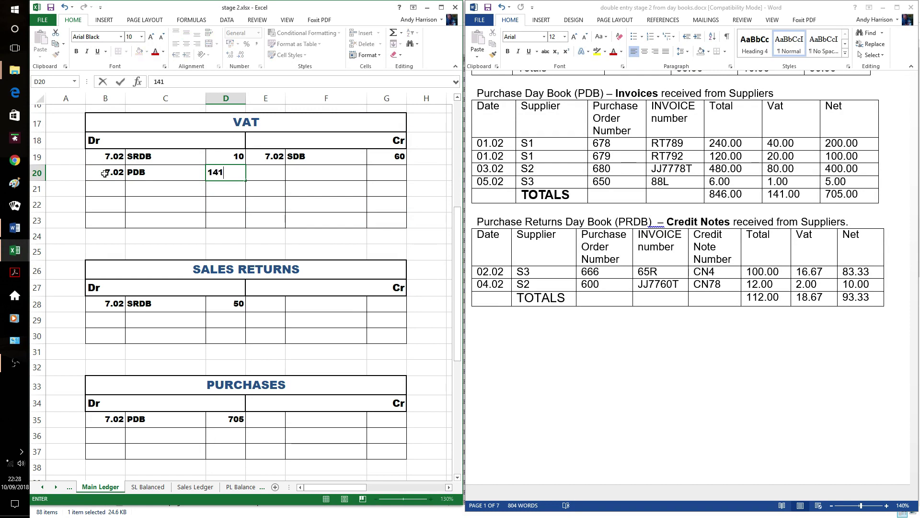
{"action": "type", "text": "1"}
{"action": "left_click", "coordinate": [310, 205]}
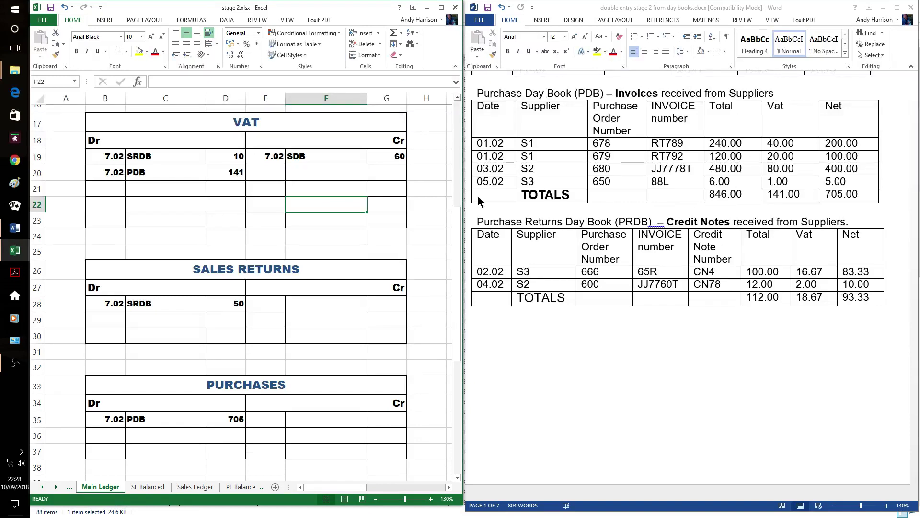
Credit the PLCA payables account in row 50 with 7.02, PDB, 846.
{"action": "left_click", "coordinate": [418, 226]}
{"action": "scroll", "coordinate": [419, 226], "scroll_direction": "down", "scroll_amount": 4}
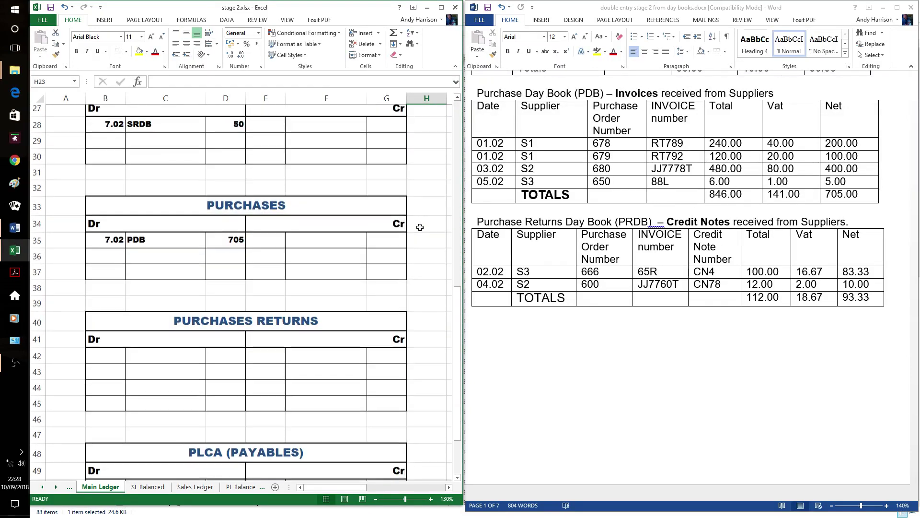
{"action": "scroll", "coordinate": [420, 227], "scroll_direction": "down", "scroll_amount": 3}
{"action": "left_click", "coordinate": [270, 330]}
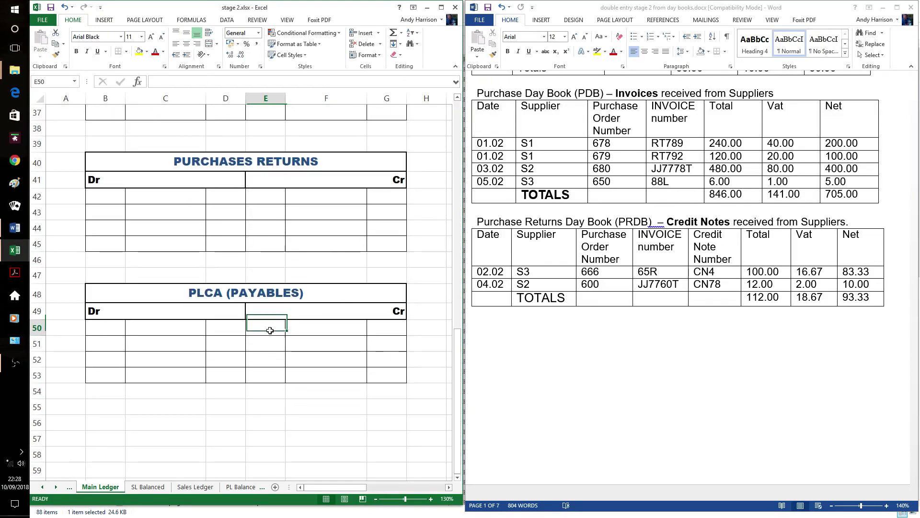
{"action": "type", "text": "7.02"}
{"action": "key", "text": "Tab"}
{"action": "type", "text": "PDB"}
{"action": "key", "text": "Tab"}
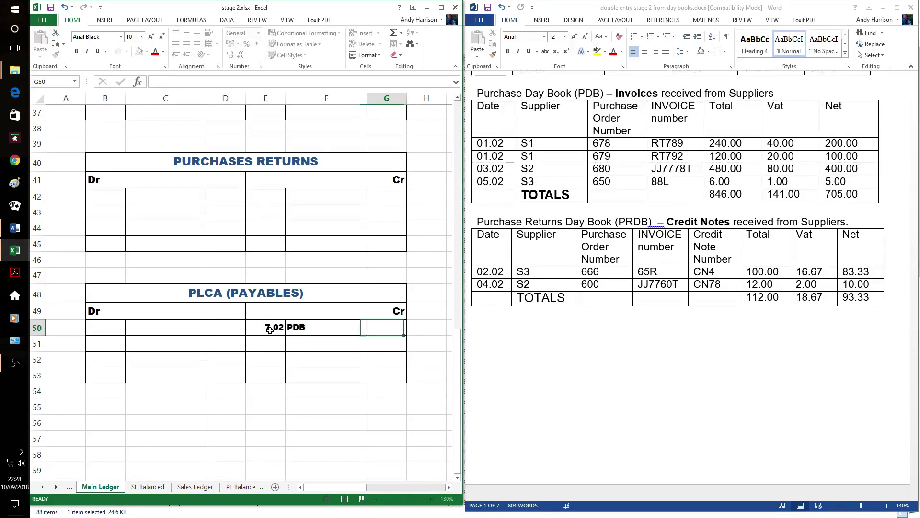
{"action": "type", "text": "846"}
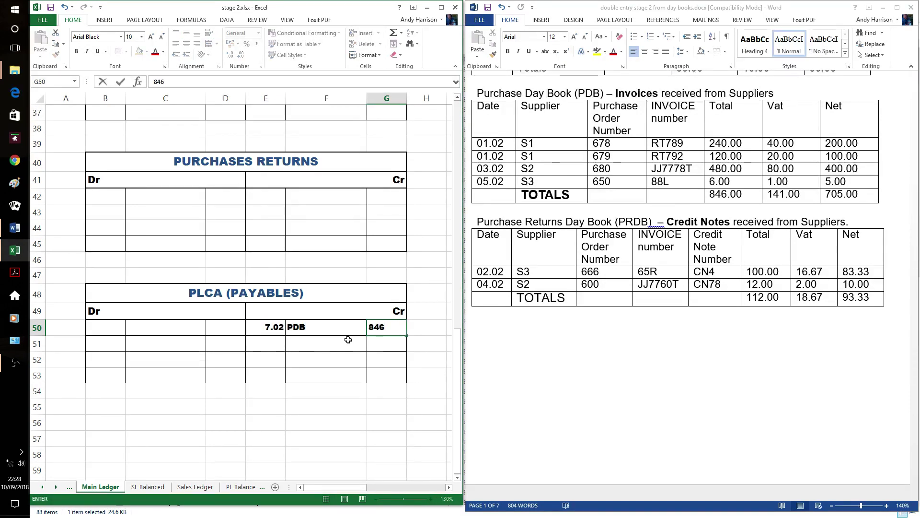
{"action": "left_click", "coordinate": [344, 343]}
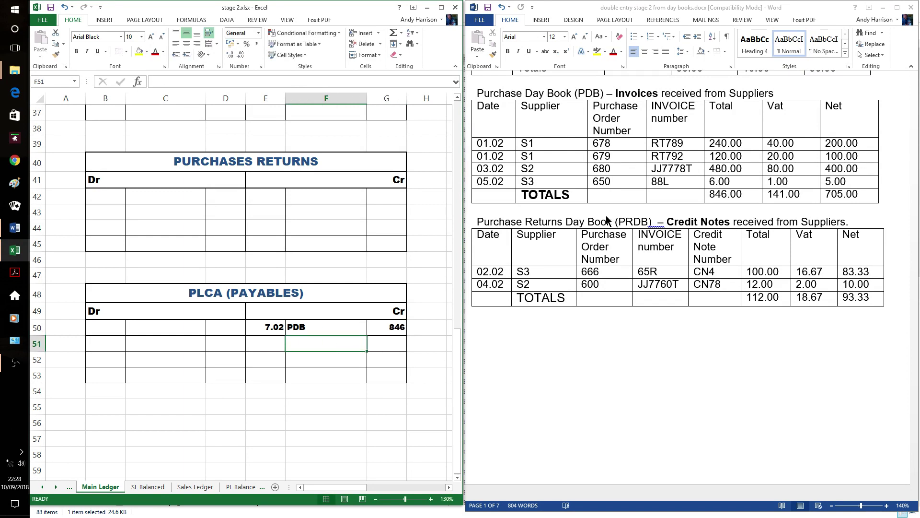
Start the Purchases Returns credit line in row 42 with date 7.02 and reference PRDB.
{"action": "left_click", "coordinate": [430, 260]}
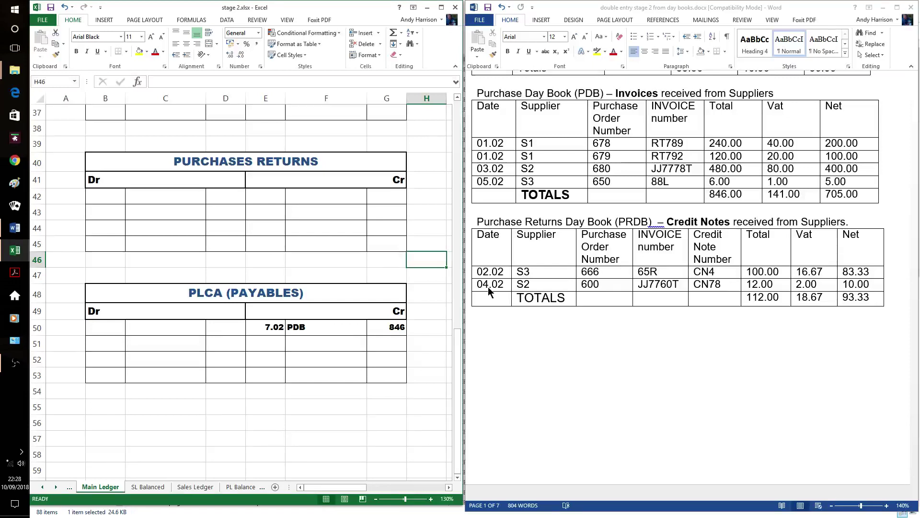
{"action": "scroll", "coordinate": [490, 286], "scroll_direction": "up", "scroll_amount": 1}
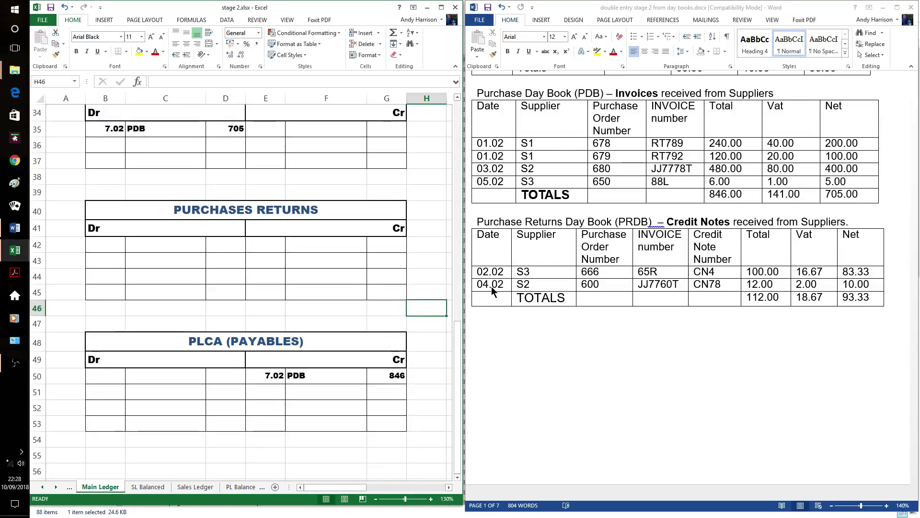
{"action": "left_click", "coordinate": [111, 251]}
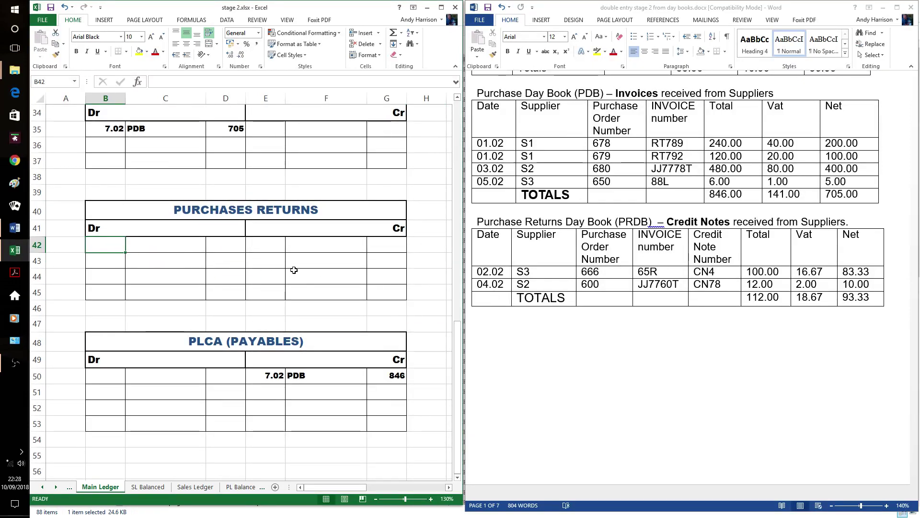
{"action": "left_click", "coordinate": [273, 249]}
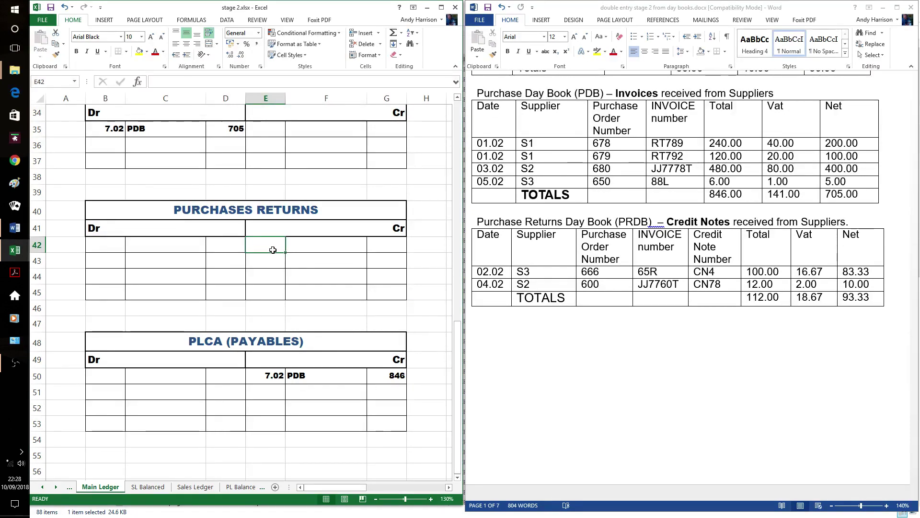
{"action": "type", "text": "7.02"}
{"action": "key", "text": "Tab"}
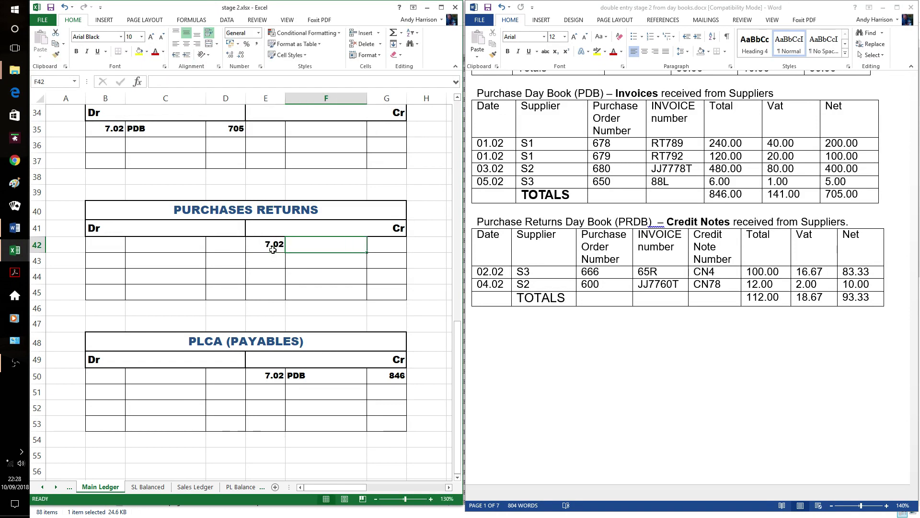
{"action": "type", "text": "PRD"}
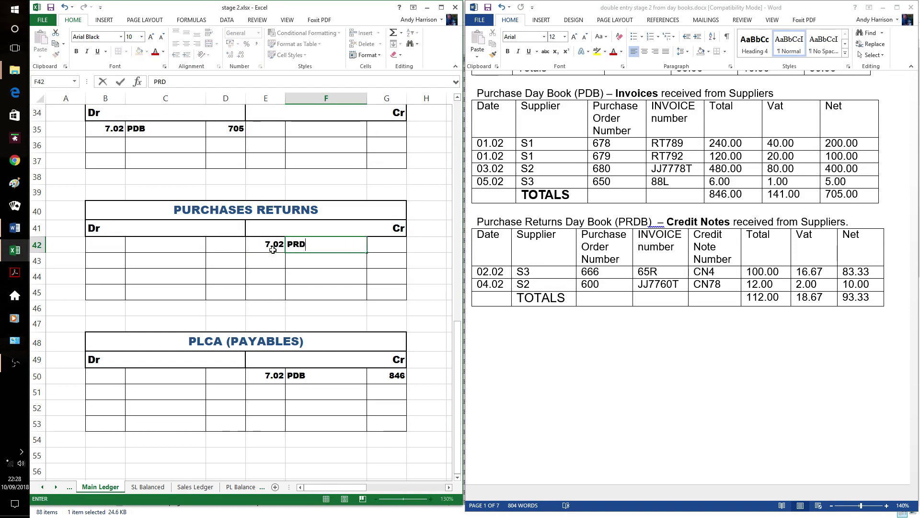
{"action": "type", "text": "B"}
{"action": "key", "text": "Tab"}
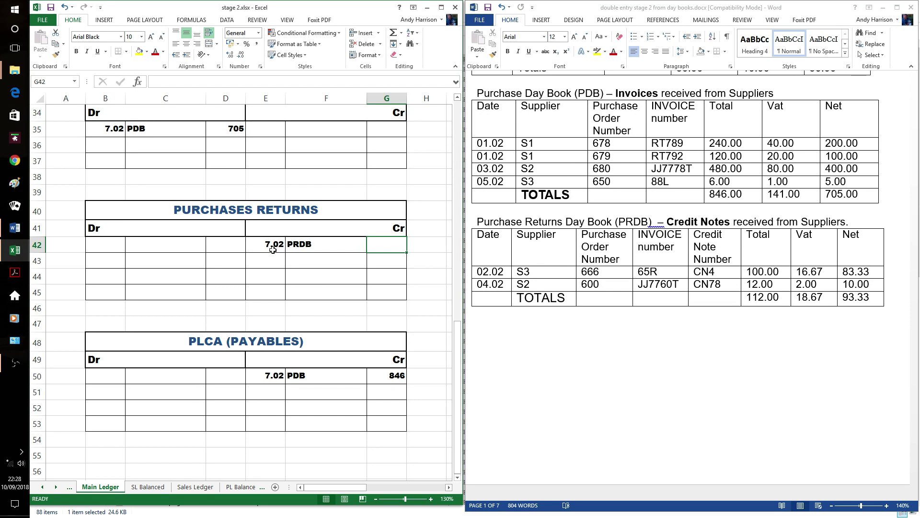
Complete the 93.33 Purchases Returns credit and credit VAT with 7.02, PRDB, 18.67.
{"action": "type", "text": "93.33"}
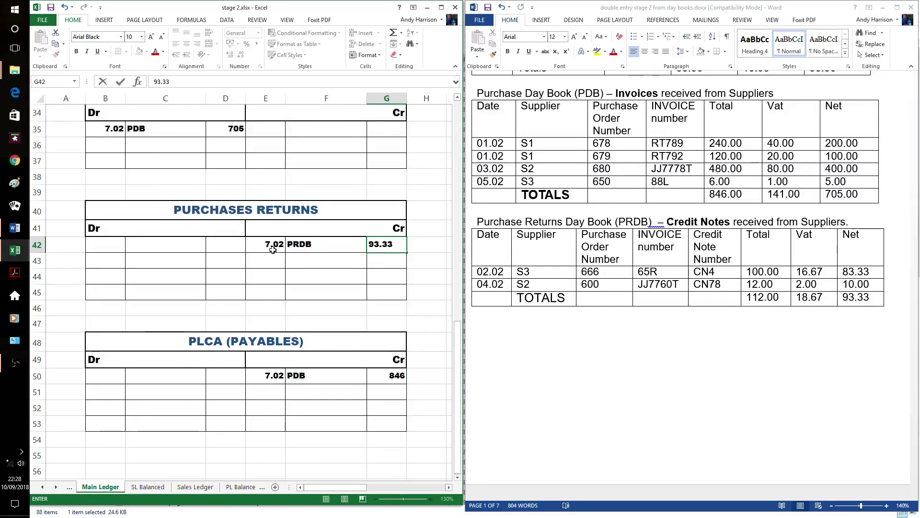
{"action": "left_click", "coordinate": [328, 193]}
{"action": "scroll", "coordinate": [329, 192], "scroll_direction": "up", "scroll_amount": 2}
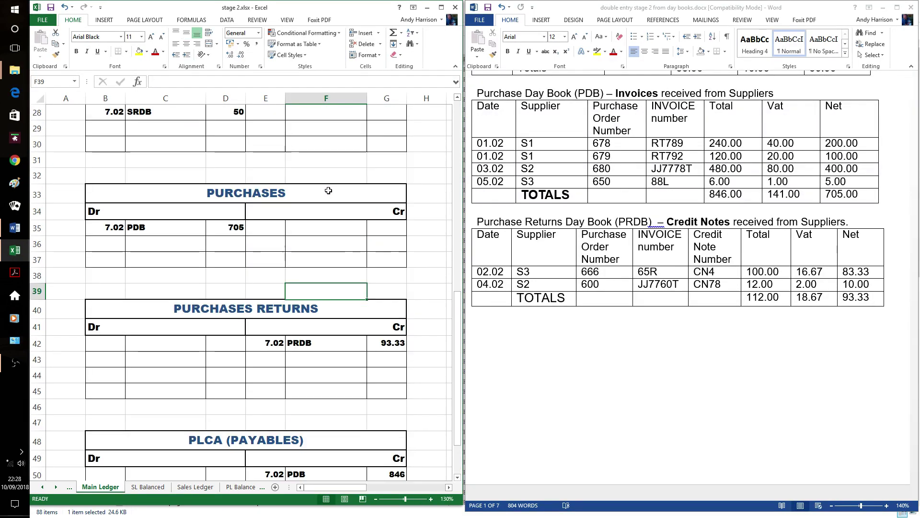
{"action": "scroll", "coordinate": [329, 191], "scroll_direction": "up", "scroll_amount": 4}
{"action": "left_click", "coordinate": [283, 172]}
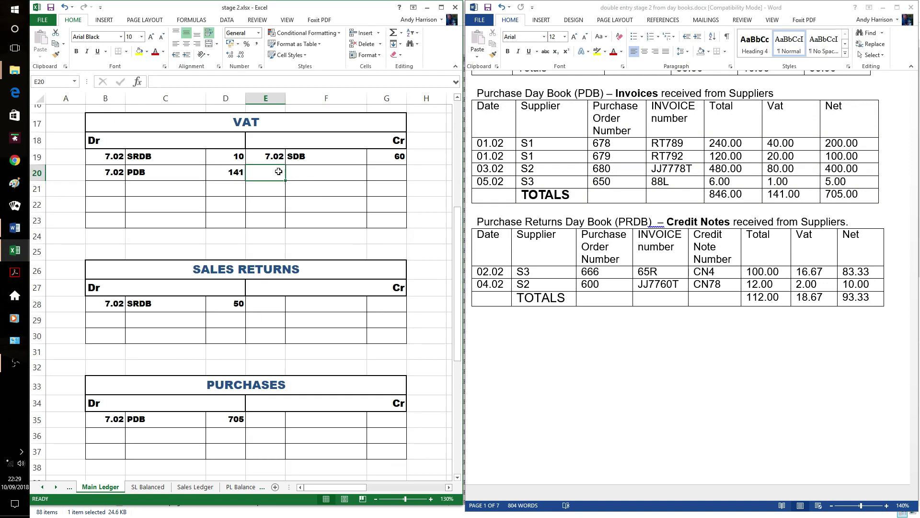
{"action": "type", "text": "7.02"}
{"action": "key", "text": "Tab"}
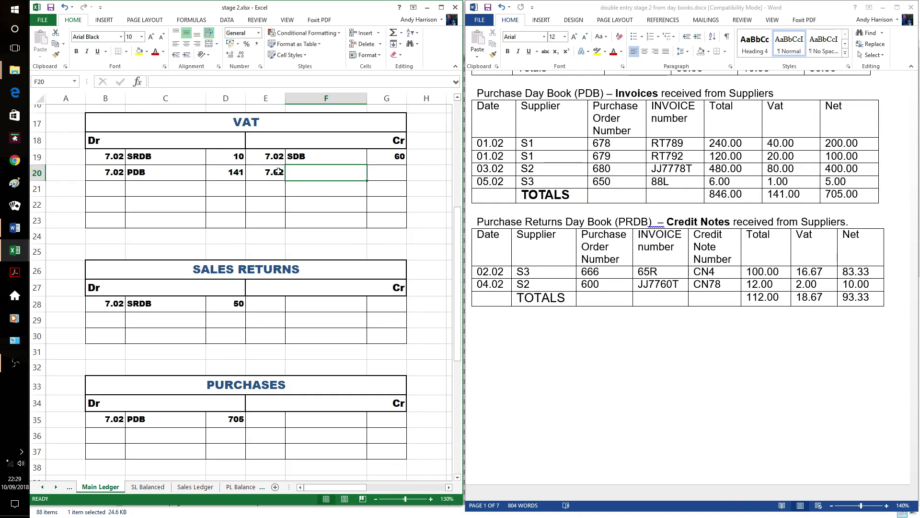
{"action": "type", "text": "PRDB"}
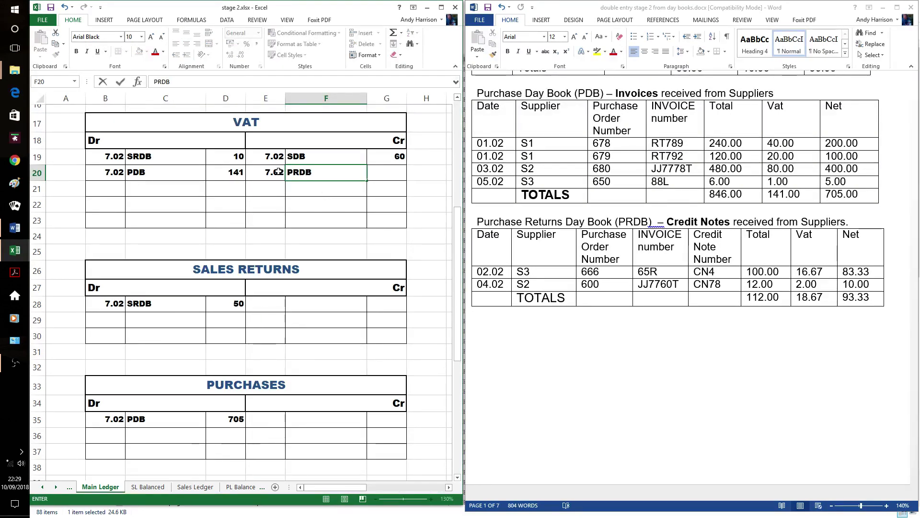
{"action": "key", "text": "Tab"}
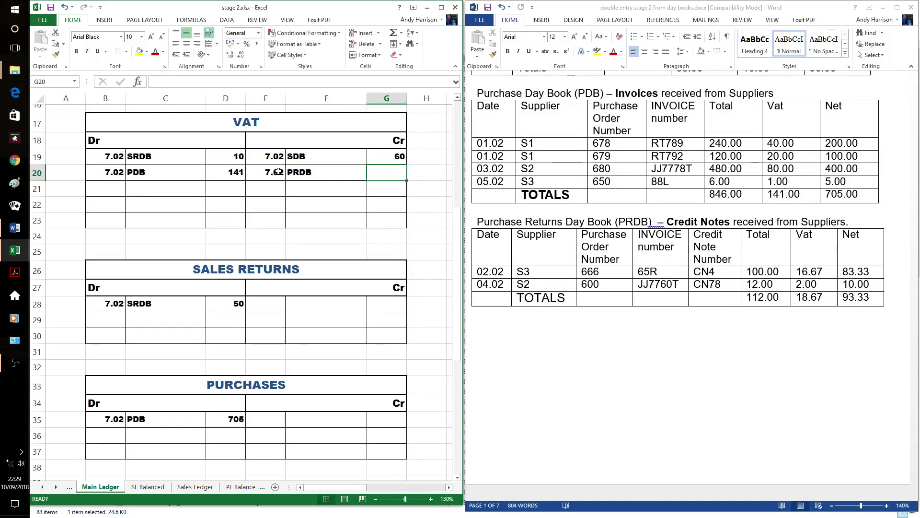
{"action": "type", "text": "18.67"}
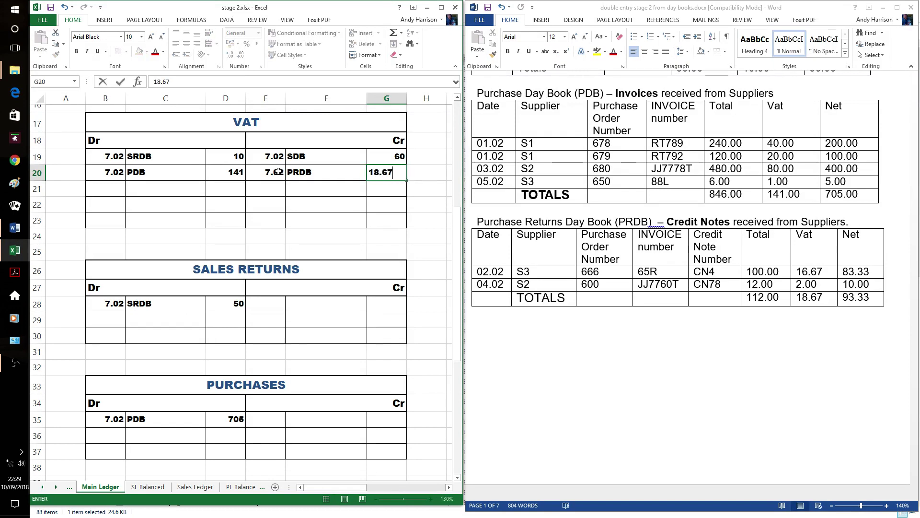
{"action": "left_click", "coordinate": [348, 208]}
Debit the PLCA payables account with 7.02, PRDB, 112.
{"action": "scroll", "coordinate": [349, 206], "scroll_direction": "down", "scroll_amount": 4}
{"action": "scroll", "coordinate": [352, 344], "scroll_direction": "down", "scroll_amount": 3}
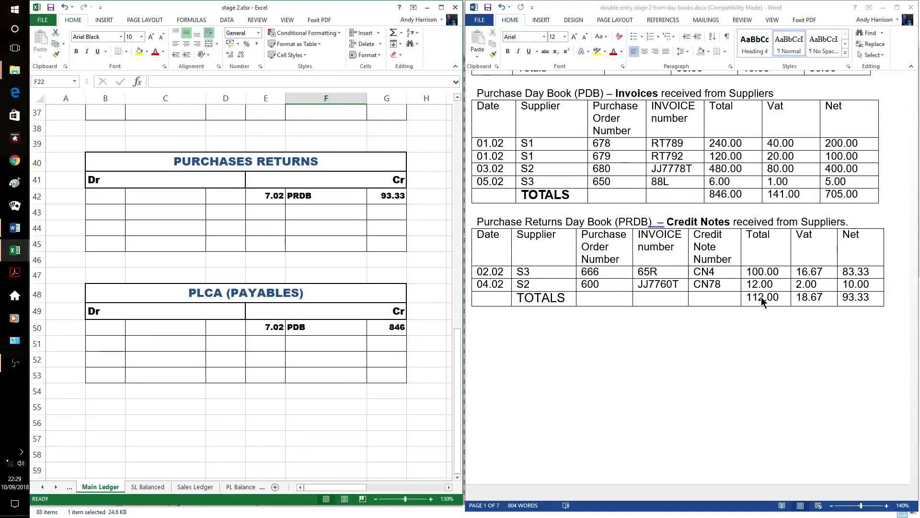
{"action": "left_click", "coordinate": [115, 326]}
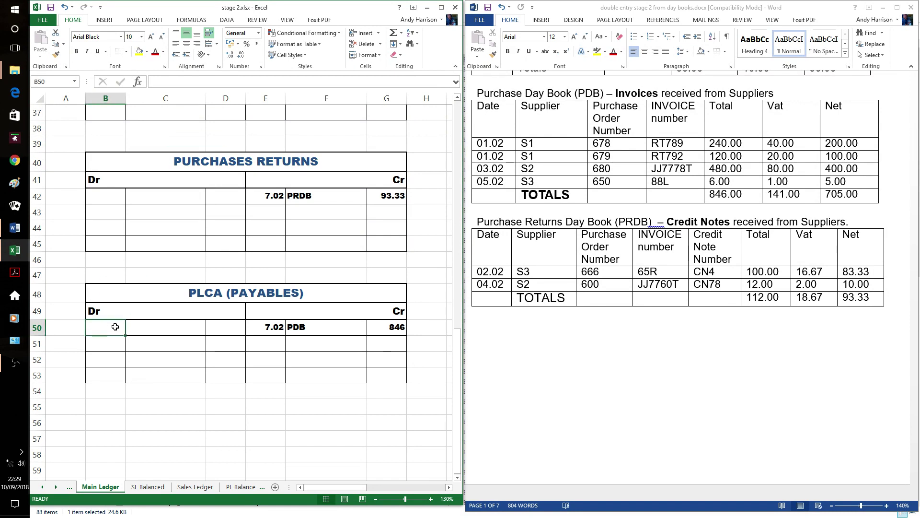
{"action": "type", "text": "7.02"}
{"action": "key", "text": "Tab"}
{"action": "type", "text": "PRDB"}
{"action": "key", "text": "Tab"}
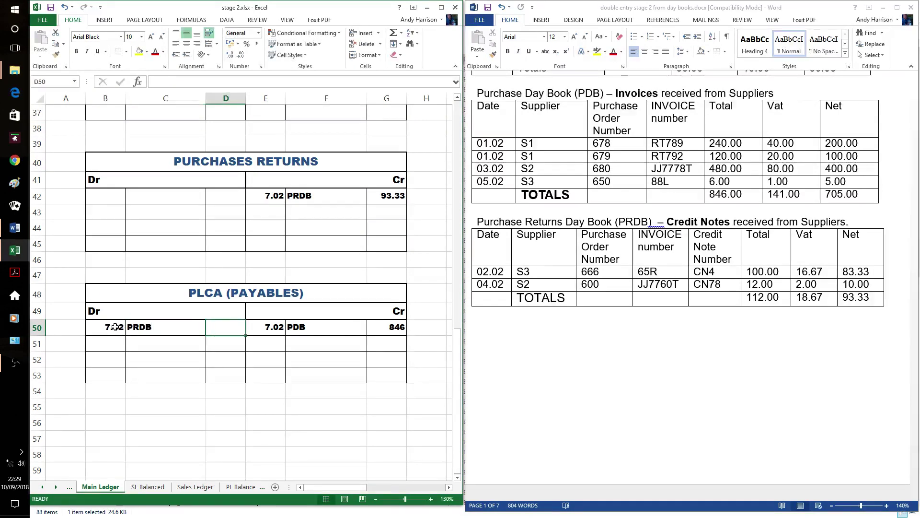
{"action": "type", "text": "112"}
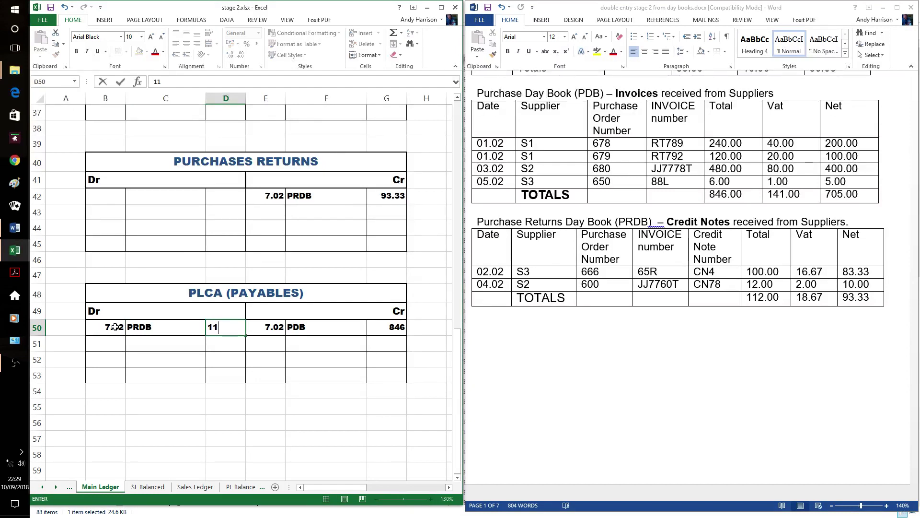
{"action": "left_click", "coordinate": [321, 345]}
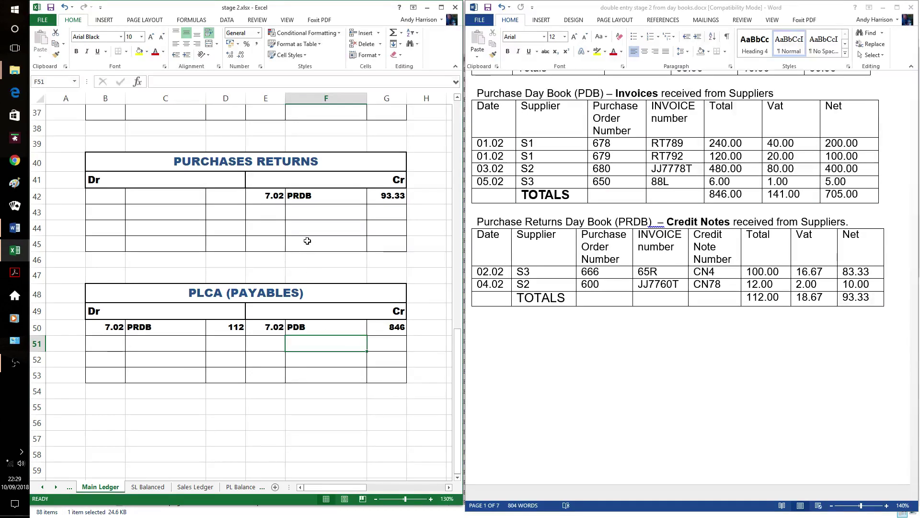
Scroll through the Main Ledger to check each posted account, including PLCA's 112 debit and 846 credit.
{"action": "scroll", "coordinate": [307, 241], "scroll_direction": "up", "scroll_amount": 4}
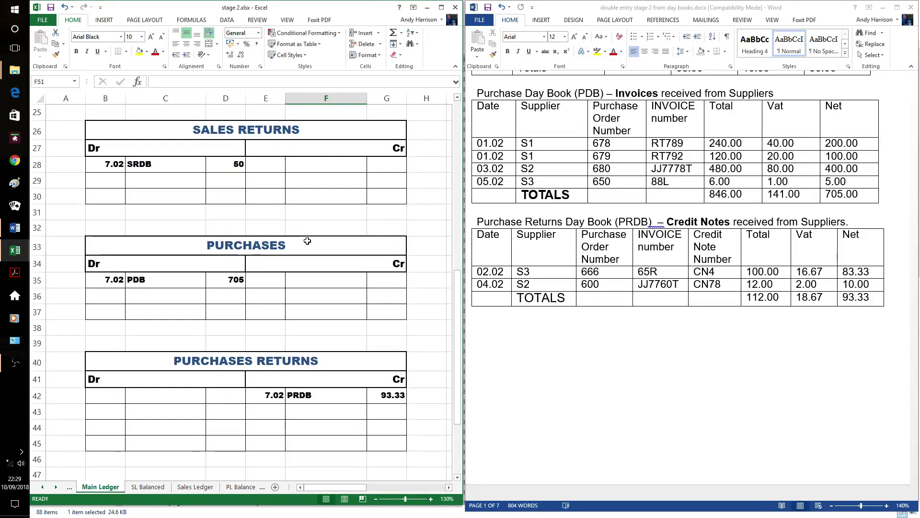
{"action": "scroll", "coordinate": [304, 240], "scroll_direction": "up", "scroll_amount": 2}
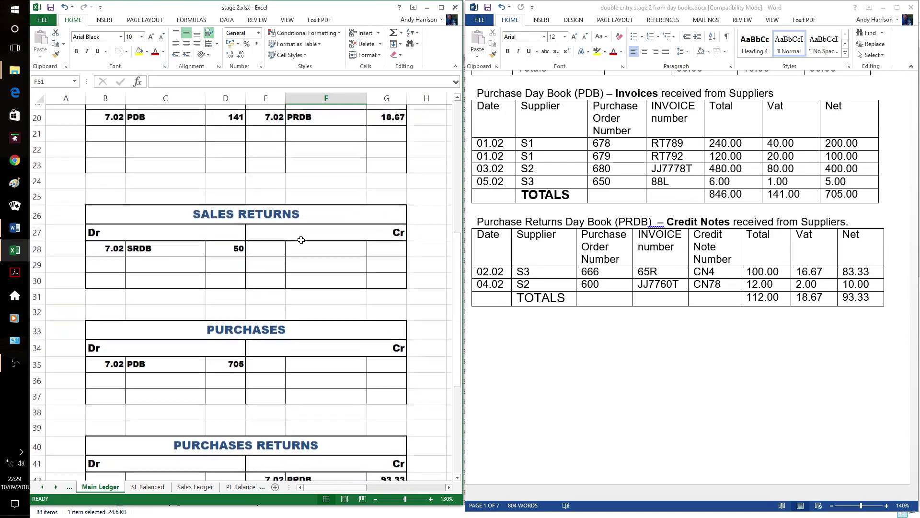
{"action": "scroll", "coordinate": [300, 239], "scroll_direction": "up", "scroll_amount": 4}
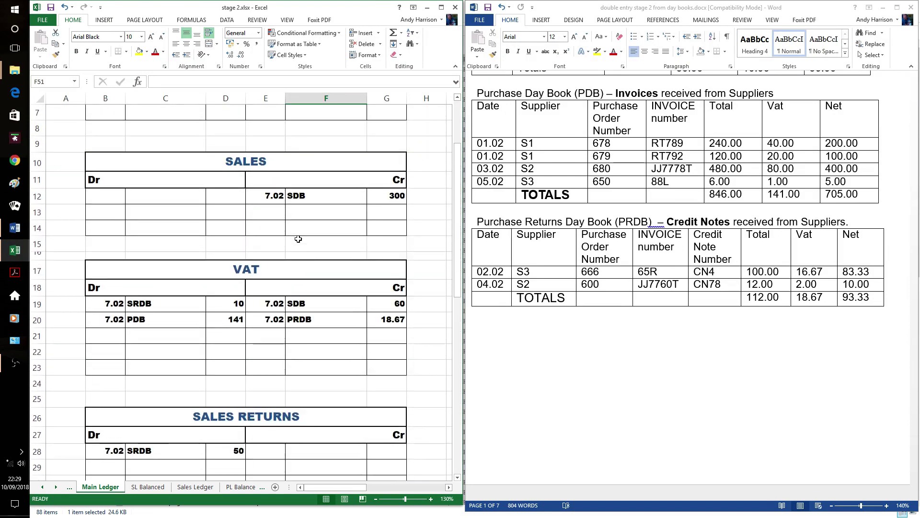
{"action": "scroll", "coordinate": [298, 239], "scroll_direction": "up", "scroll_amount": 2}
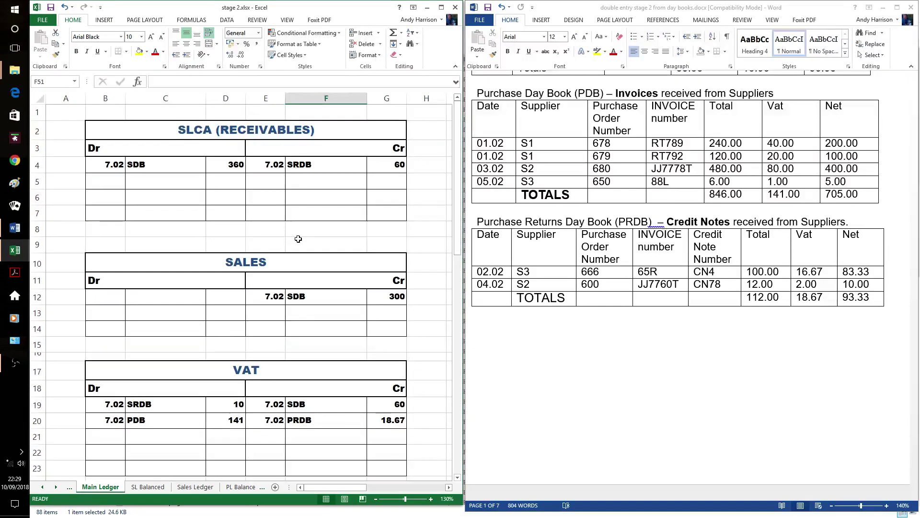
{"action": "scroll", "coordinate": [298, 239], "scroll_direction": "down", "scroll_amount": 7}
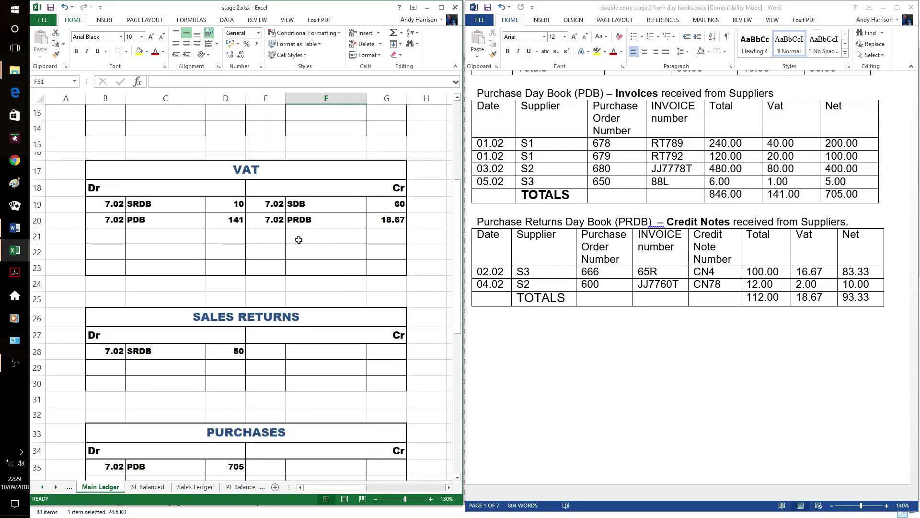
{"action": "scroll", "coordinate": [298, 239], "scroll_direction": "down", "scroll_amount": 6}
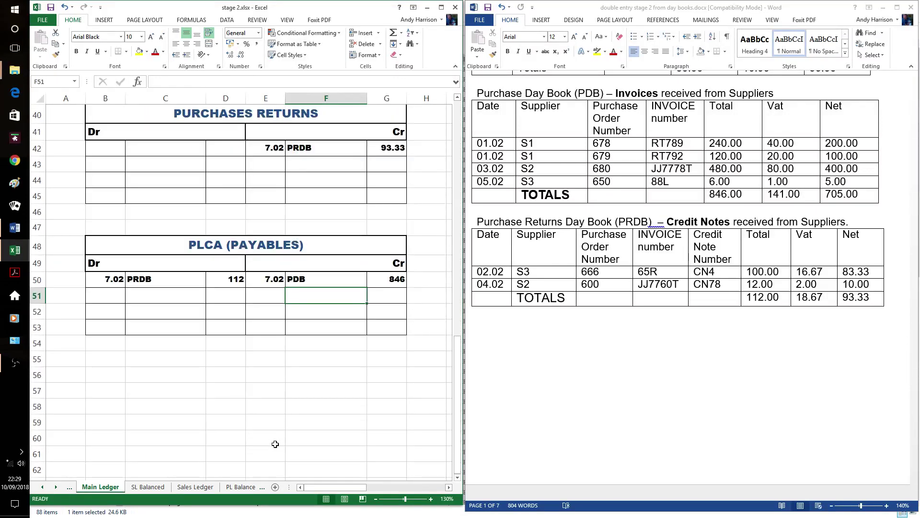
On the Purchases Ledger, credit S1 with 1.02, PDB, PO 678 for 240.
{"action": "left_click", "coordinate": [236, 487]}
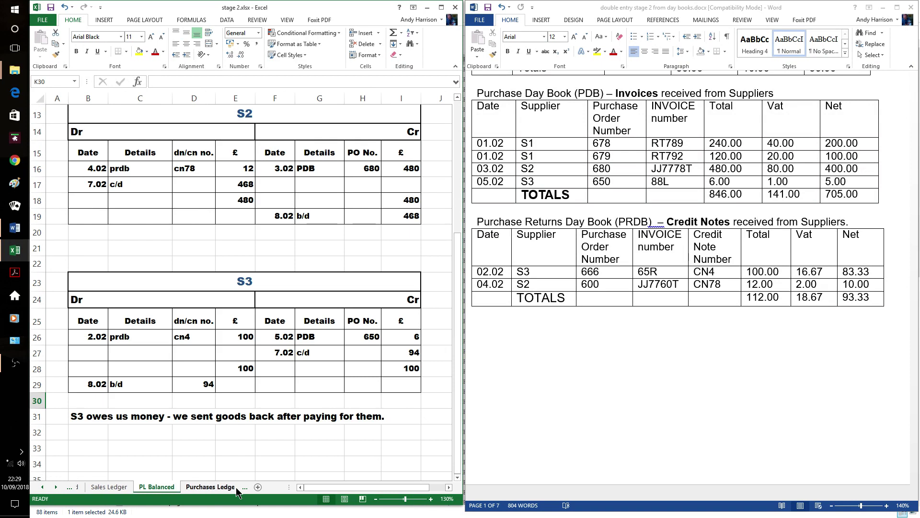
{"action": "scroll", "coordinate": [286, 240], "scroll_direction": "up", "scroll_amount": 4}
{"action": "left_click", "coordinate": [286, 242]}
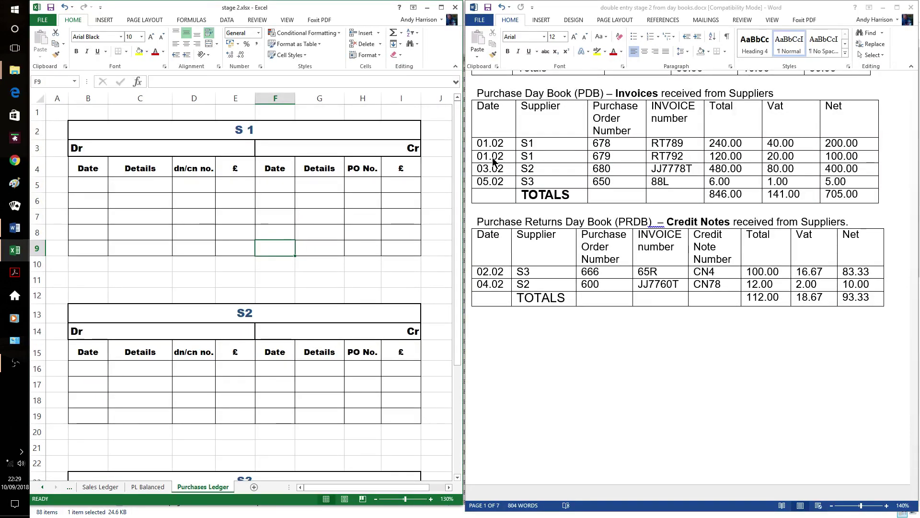
{"action": "left_click", "coordinate": [285, 185]}
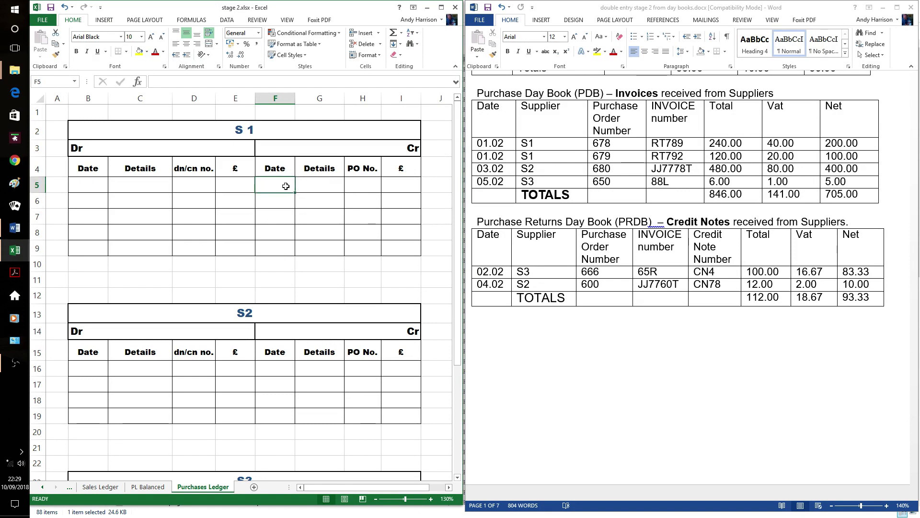
{"action": "type", "text": "1.02"}
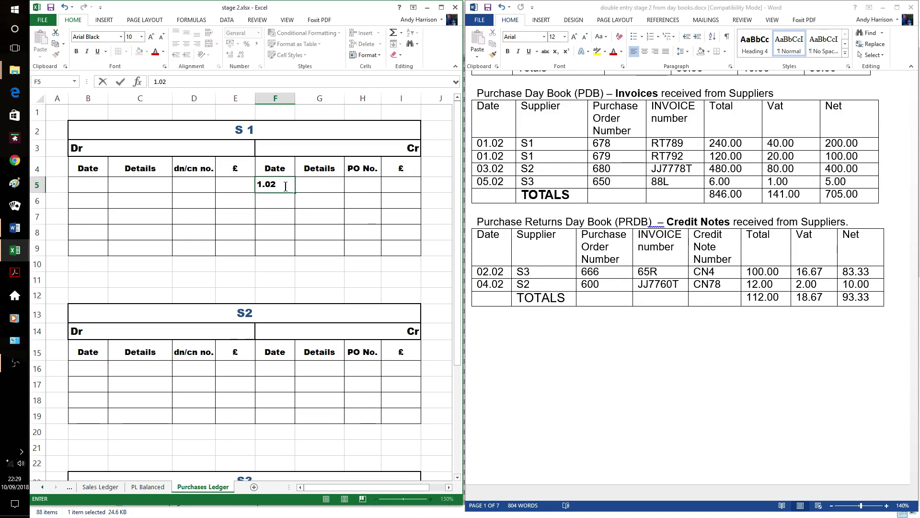
{"action": "key", "text": "Tab"}
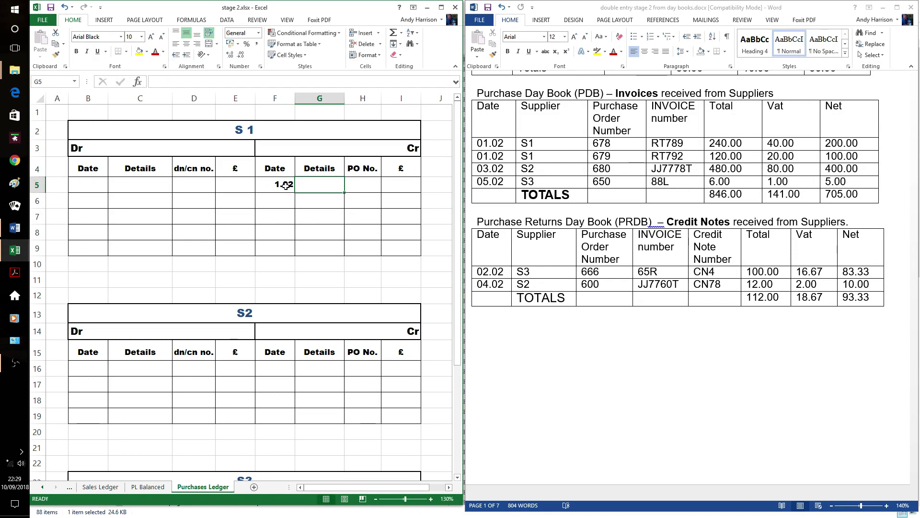
{"action": "type", "text": "PDB"}
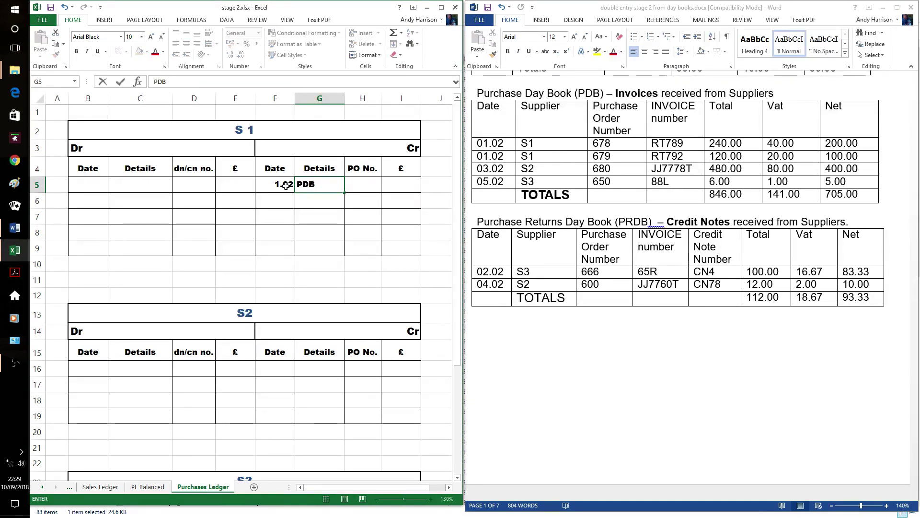
{"action": "key", "text": "Tab"}
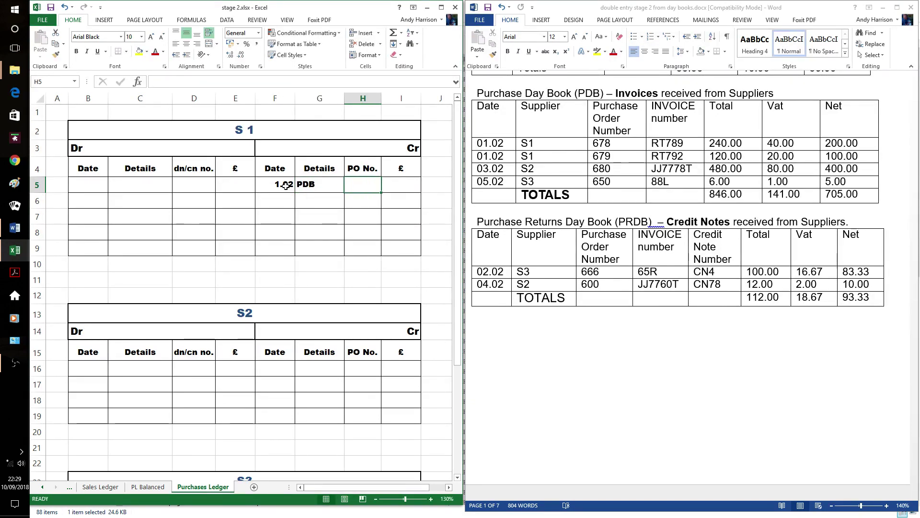
{"action": "type", "text": "678"}
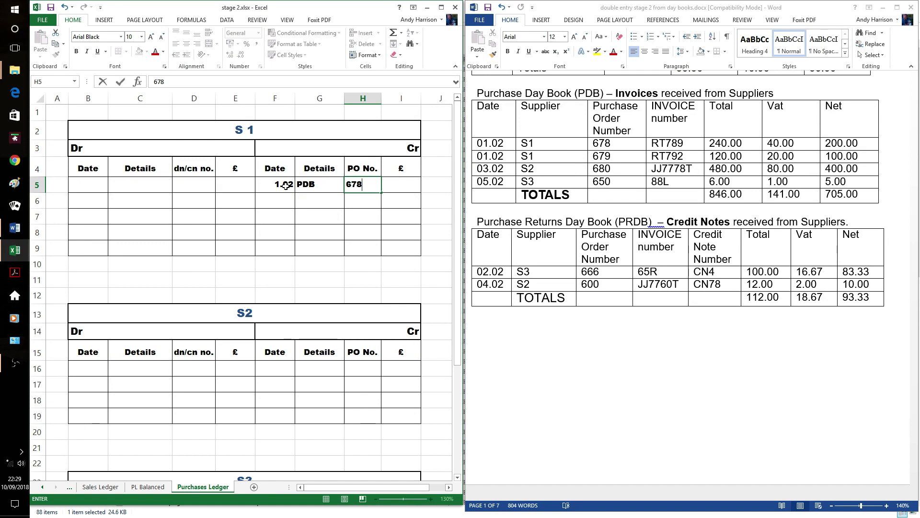
{"action": "key", "text": "Tab"}
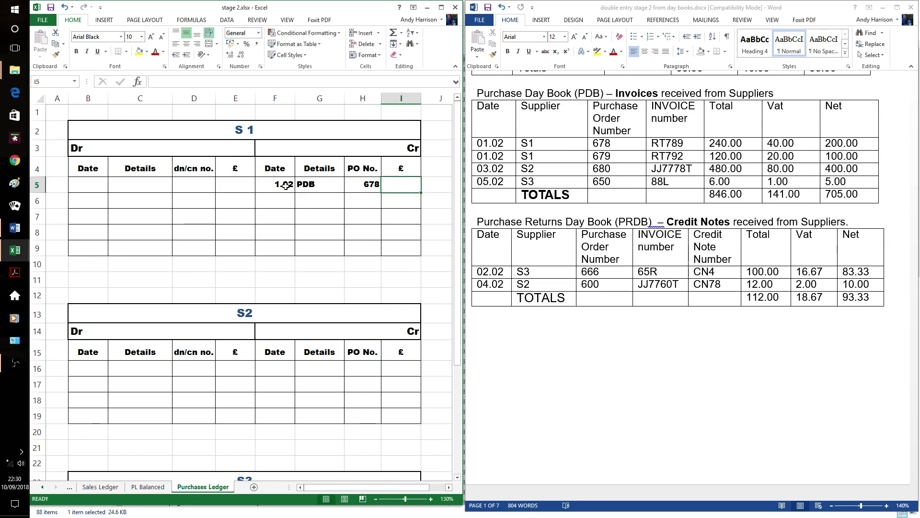
{"action": "type", "text": "240"}
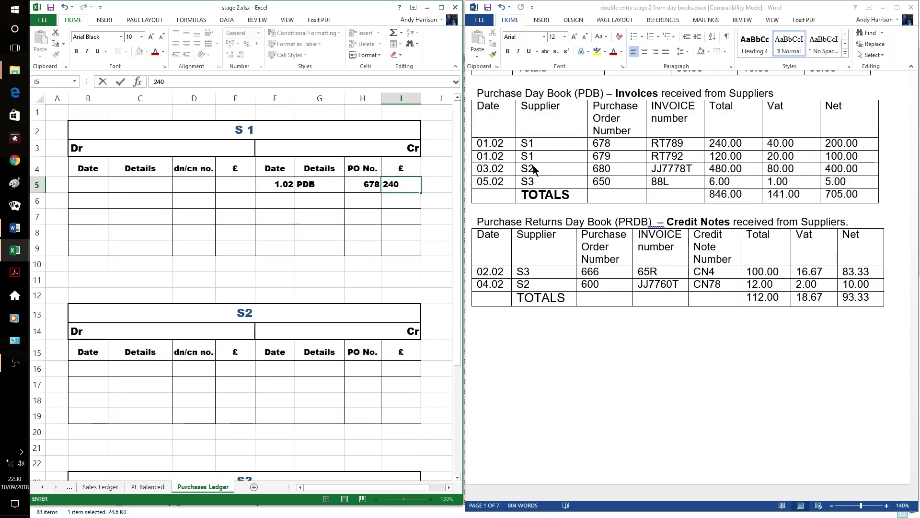
Add S1's second credit line: 1.02, PDB, PO 679 for 120.
{"action": "left_click", "coordinate": [282, 201]}
{"action": "type", "text": "1.02"}
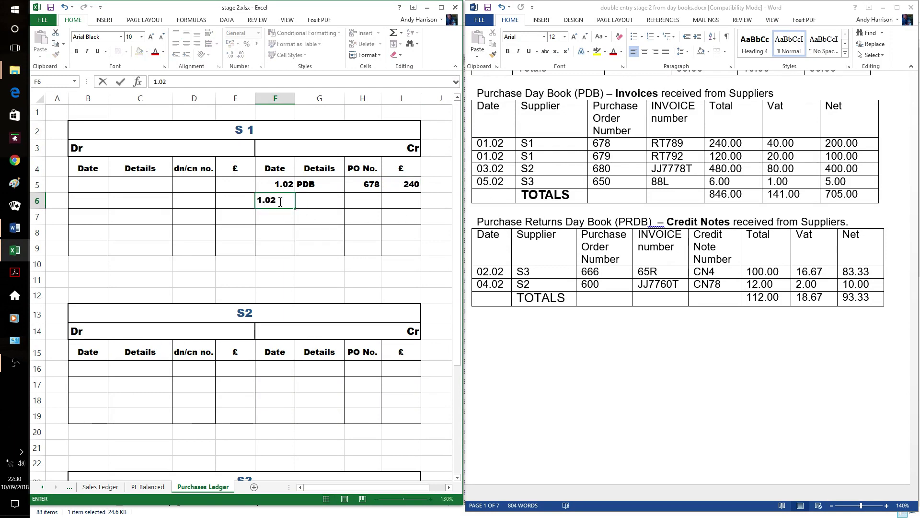
{"action": "key", "text": "Tab"}
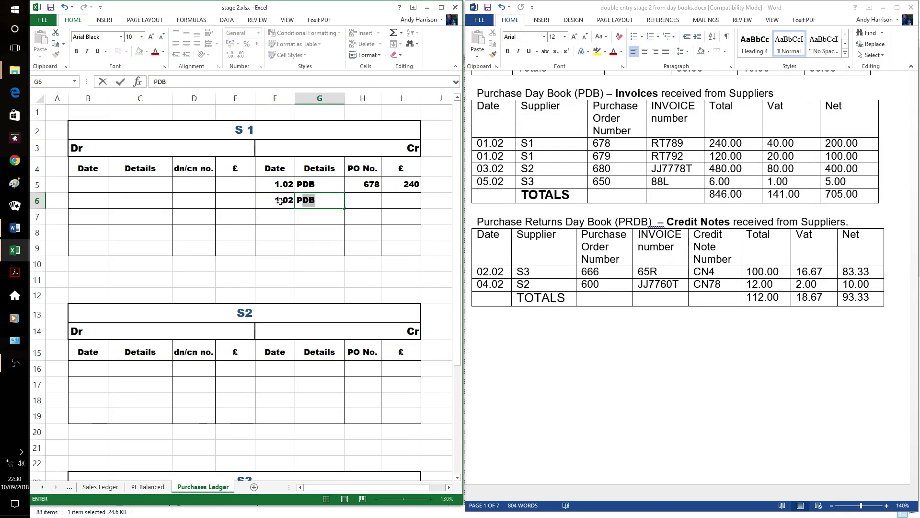
{"action": "type", "text": "DB"}
{"action": "key", "text": "Tab"}
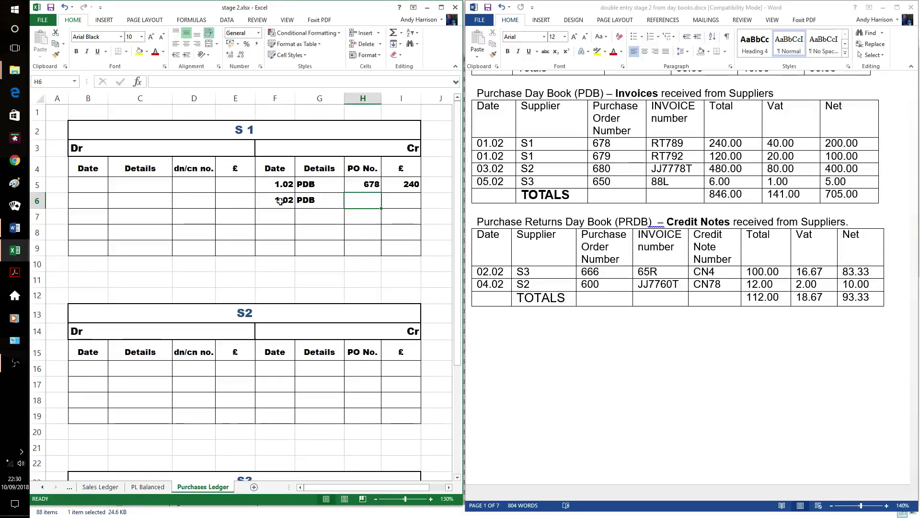
{"action": "type", "text": "679"}
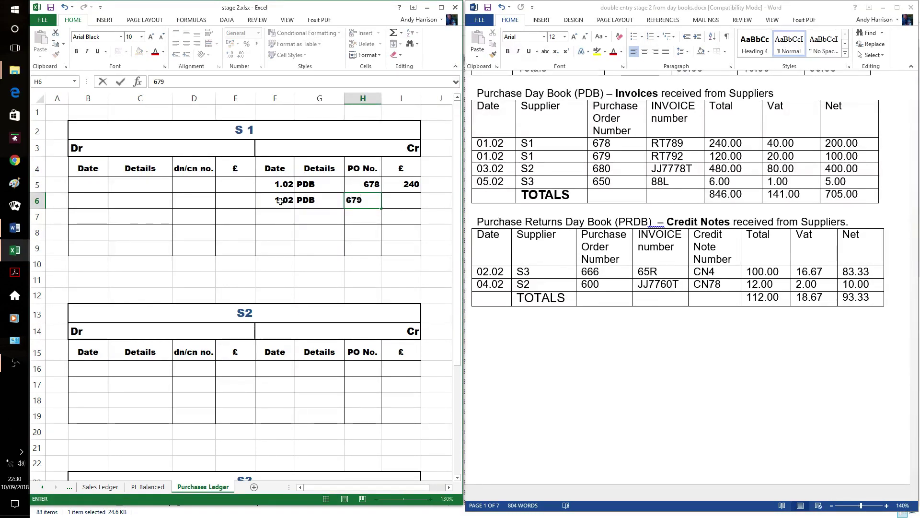
{"action": "key", "text": "Tab"}
{"action": "type", "text": "120"}
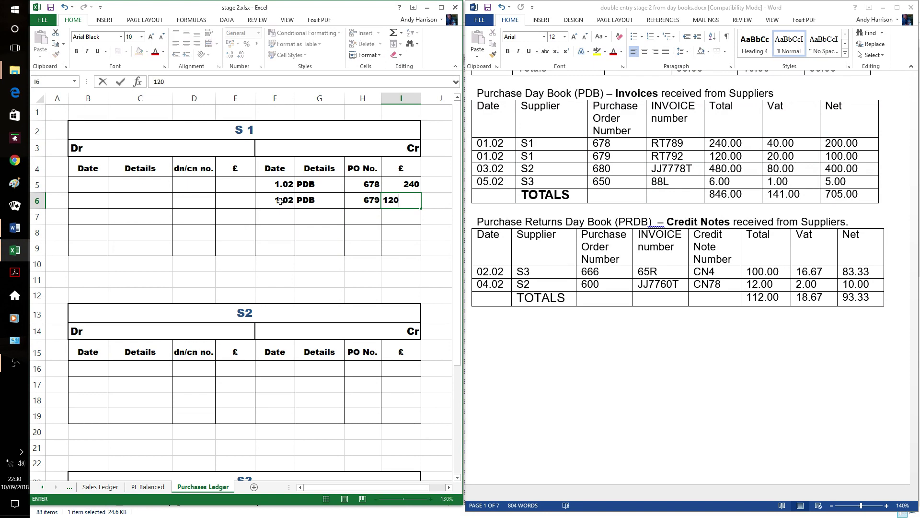
{"action": "left_click", "coordinate": [334, 246]}
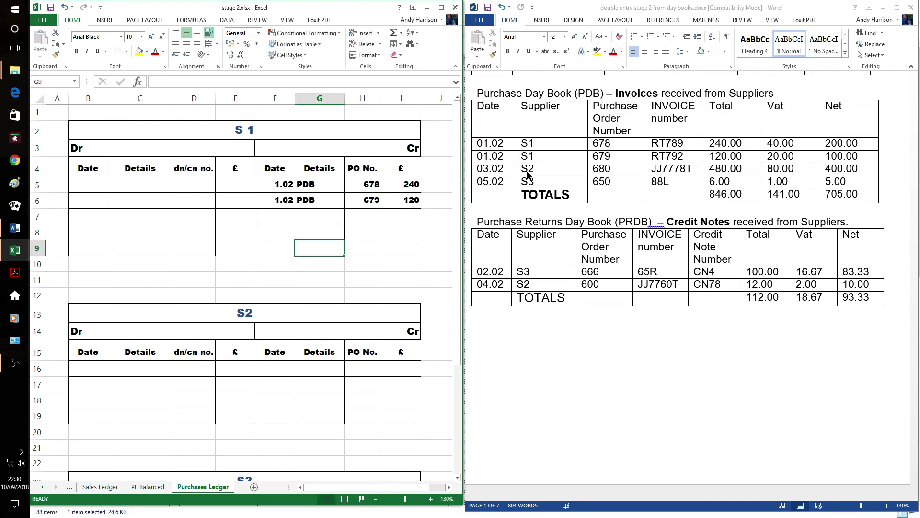
Credit S2's account with 3.02, PDB, PO 680 for 480.
{"action": "left_click", "coordinate": [275, 365]}
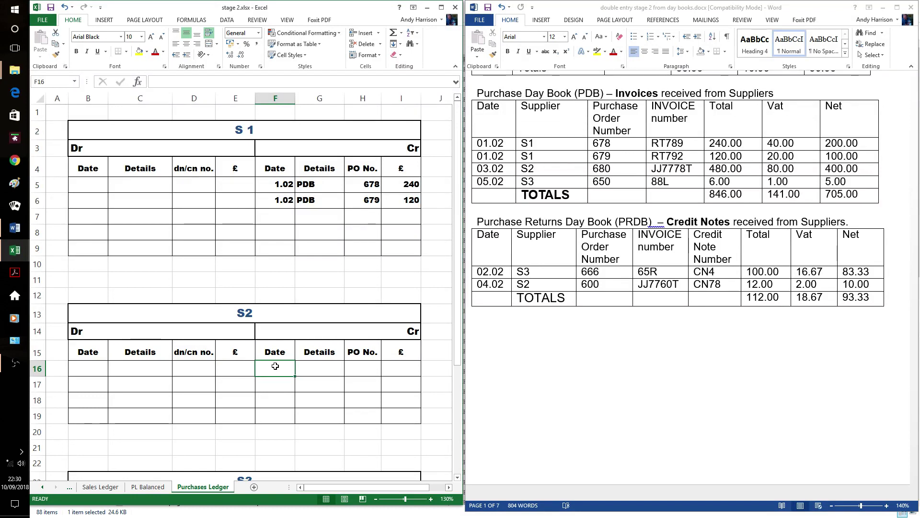
{"action": "type", "text": "3.02"}
{"action": "key", "text": "Tab"}
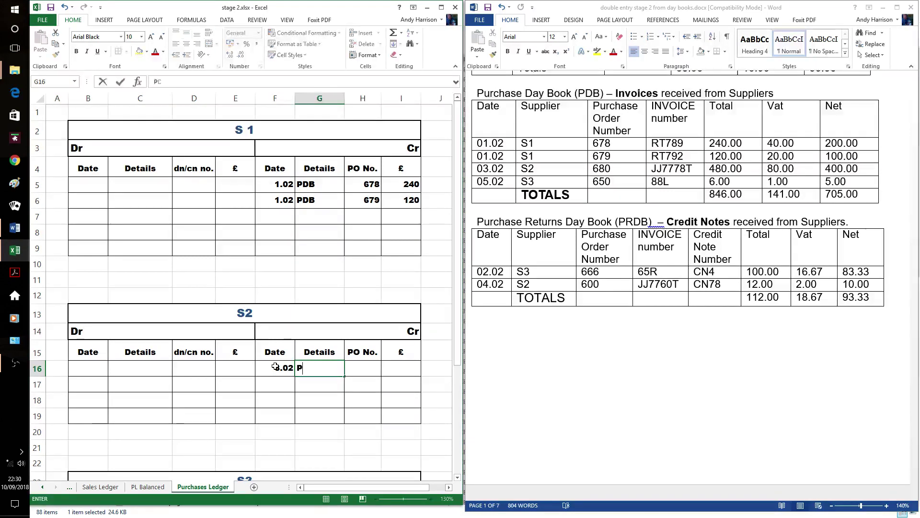
{"action": "type", "text": "PDB"}
{"action": "key", "text": "Tab"}
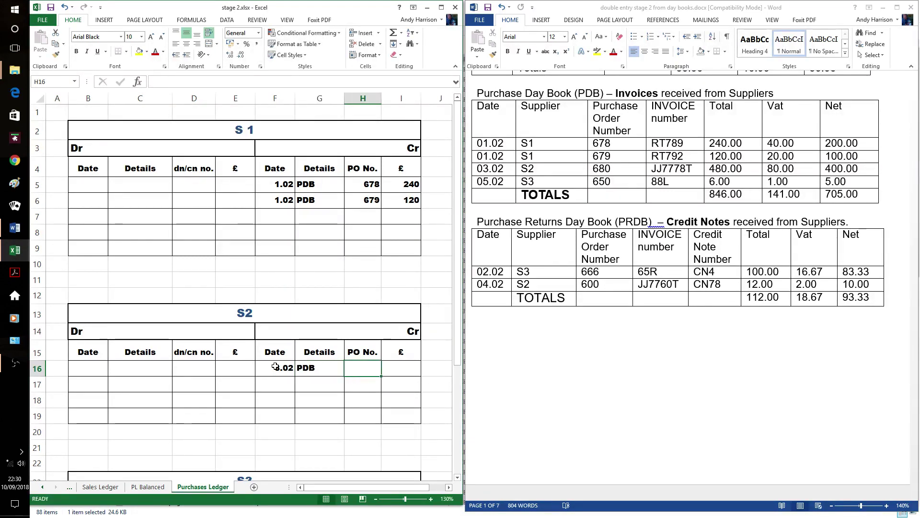
{"action": "type", "text": "680"}
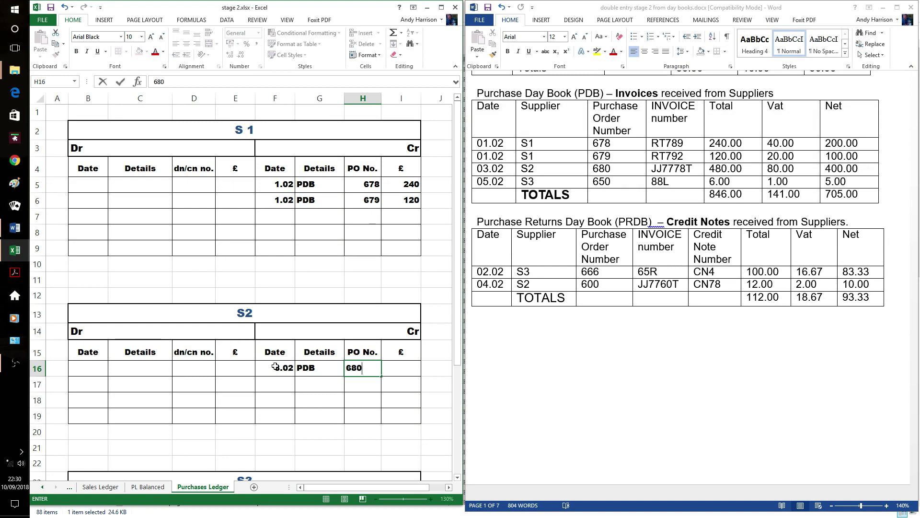
{"action": "key", "text": "Tab"}
{"action": "type", "text": "480"}
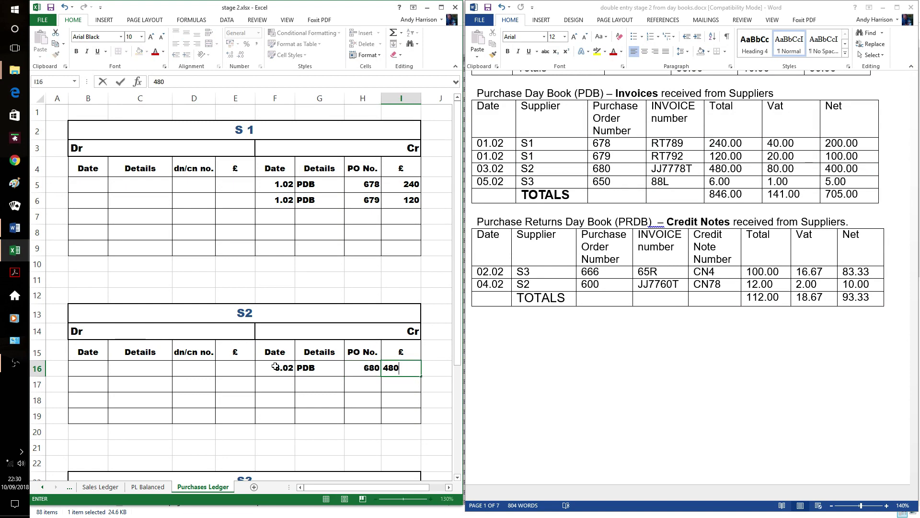
{"action": "left_click", "coordinate": [319, 384]}
Credit S3's account with 5.02, PDB, PO 650 for 6.
{"action": "scroll", "coordinate": [322, 385], "scroll_direction": "down", "scroll_amount": 3}
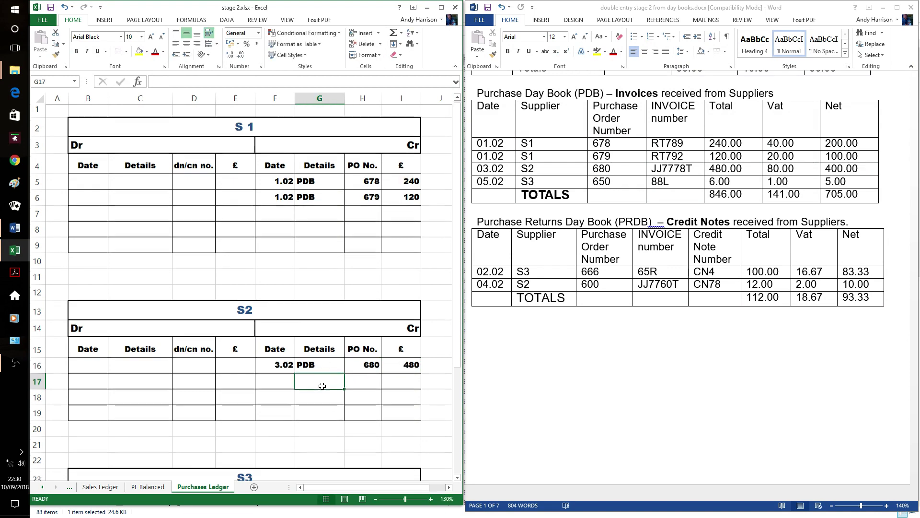
{"action": "left_click", "coordinate": [283, 384]}
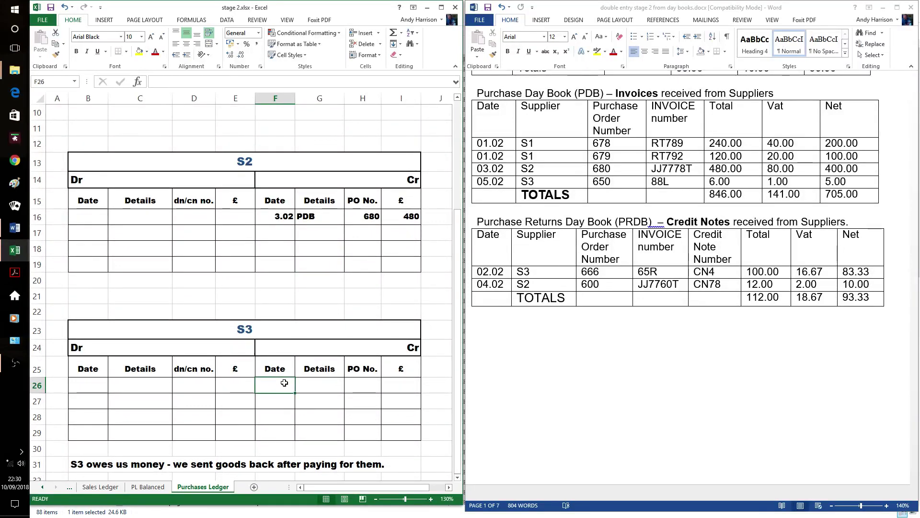
{"action": "type", "text": "5.02"}
{"action": "key", "text": "Tab"}
{"action": "type", "text": "PDB"}
{"action": "key", "text": "ctrl+Return"}
{"action": "key", "text": "Tab"}
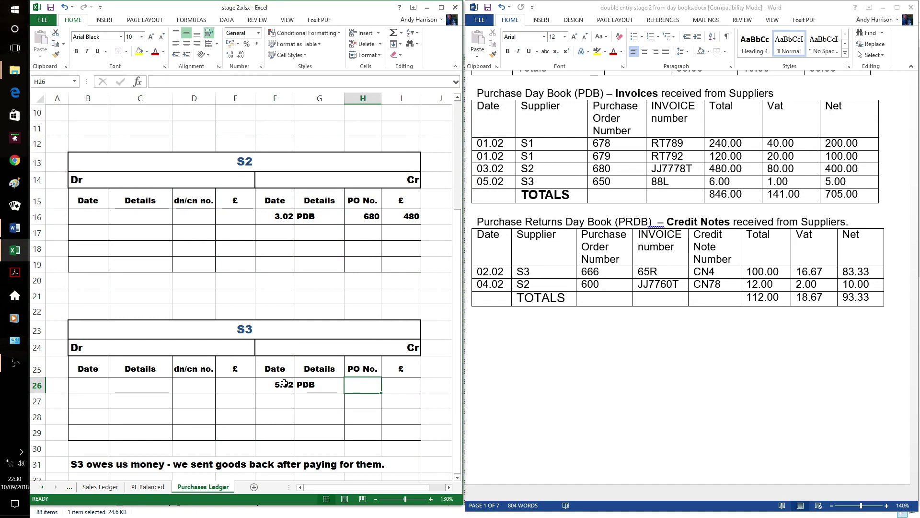
{"action": "type", "text": "650"}
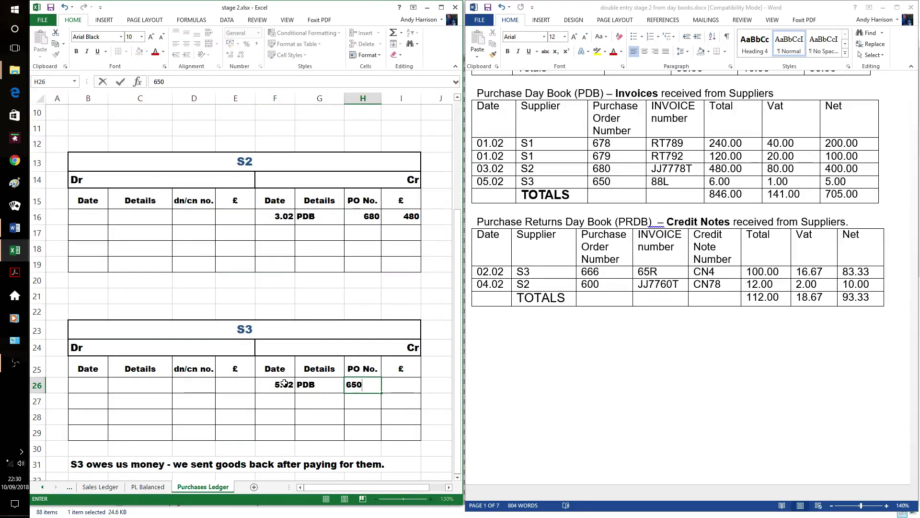
{"action": "key", "text": "Tab"}
{"action": "type", "text": "6"}
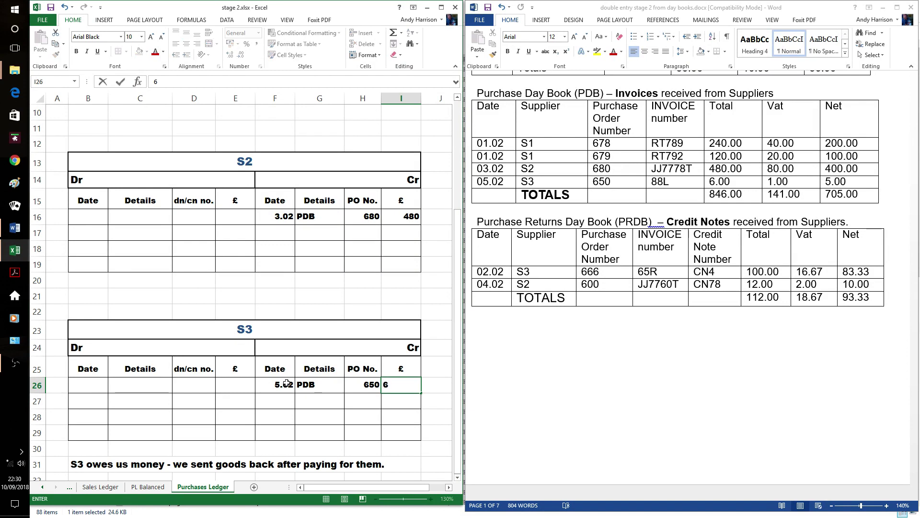
{"action": "left_click", "coordinate": [373, 415]}
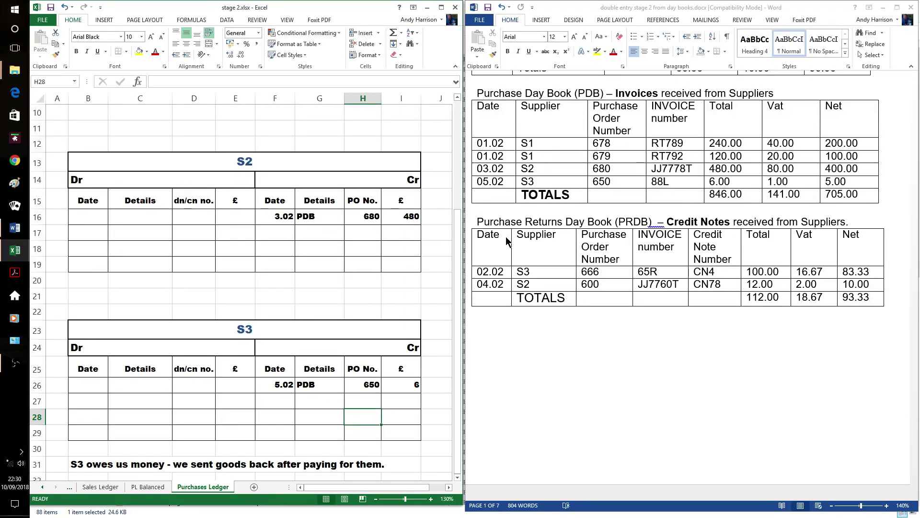
Debit S3's account in row 26 with 2.02, PRDB, CN4 for 100.
{"action": "left_click", "coordinate": [339, 245]}
{"action": "scroll", "coordinate": [341, 244], "scroll_direction": "up", "scroll_amount": 1}
{"action": "scroll", "coordinate": [340, 244], "scroll_direction": "down", "scroll_amount": 3}
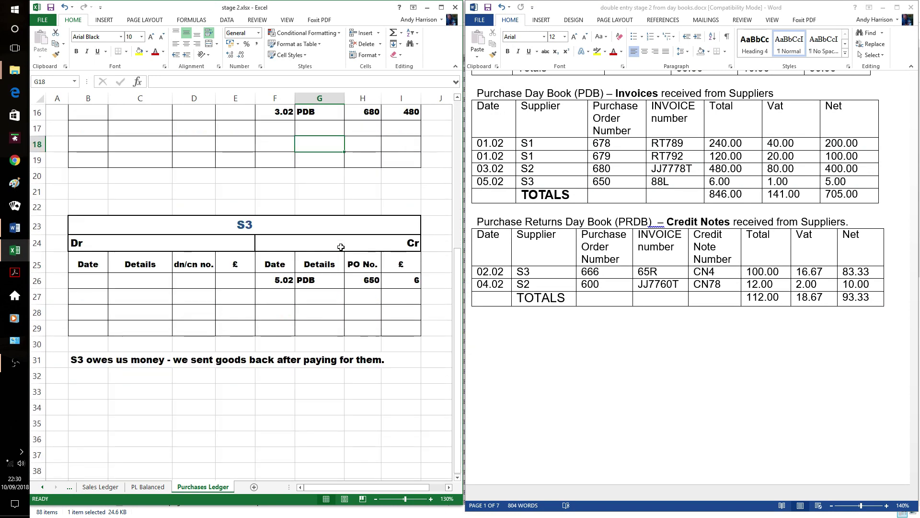
{"action": "left_click", "coordinate": [100, 281]}
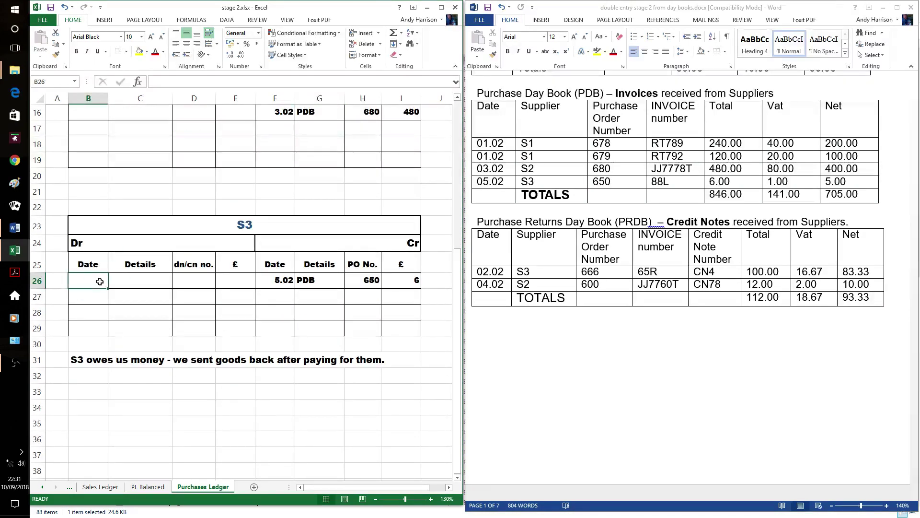
{"action": "type", "text": "2.02"}
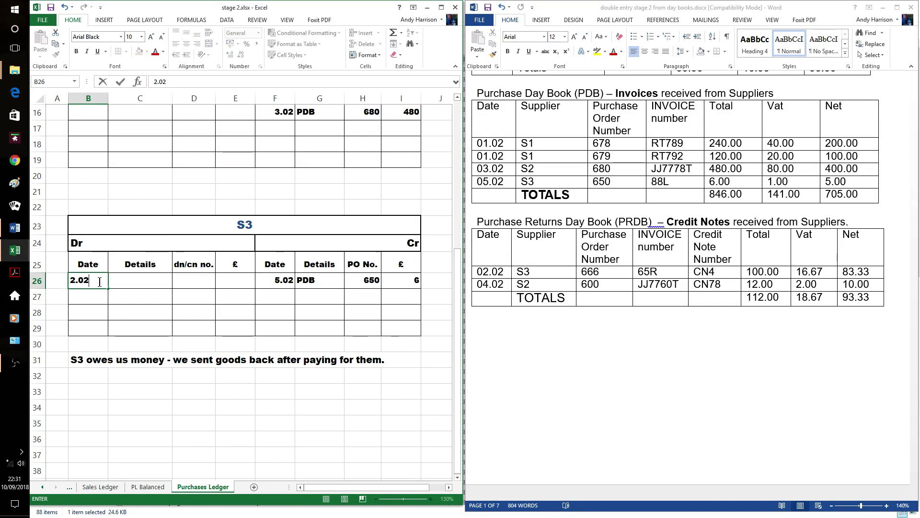
{"action": "key", "text": "Tab"}
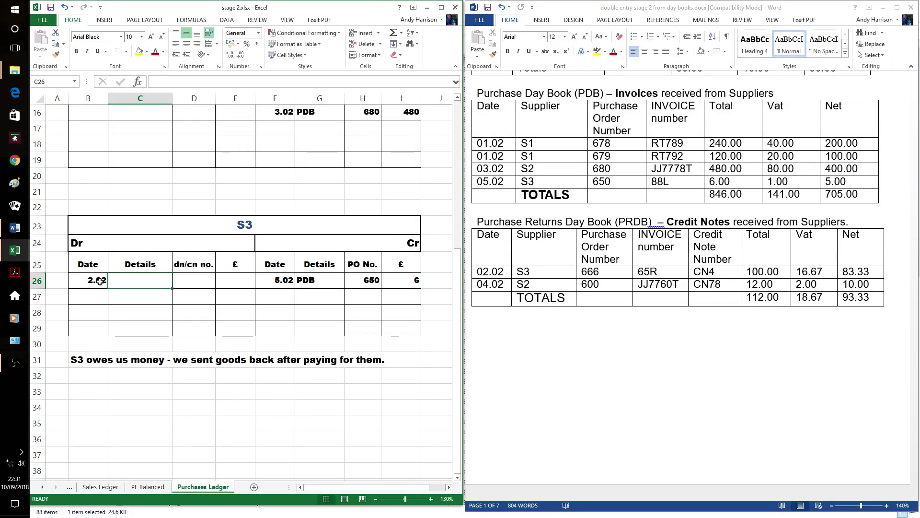
{"action": "type", "text": "PRDB"}
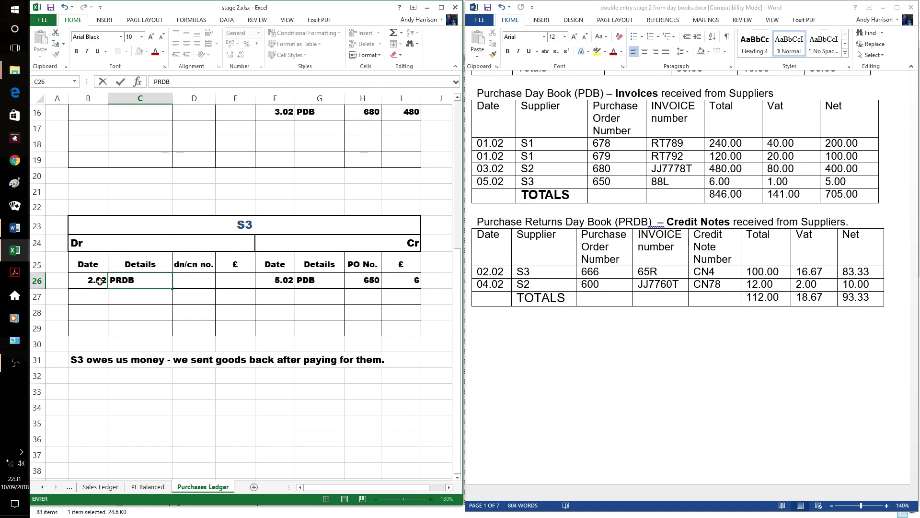
{"action": "key", "text": "Tab"}
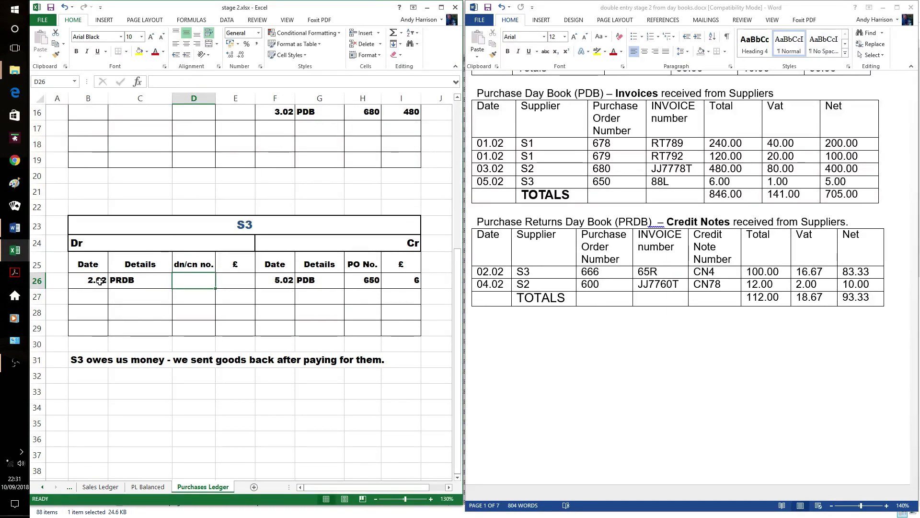
{"action": "type", "text": "CN4"}
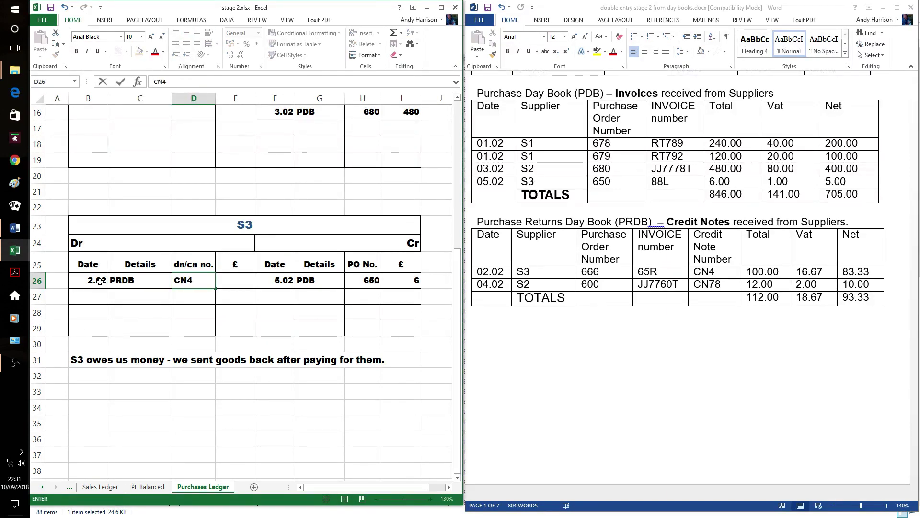
{"action": "key", "text": "Tab"}
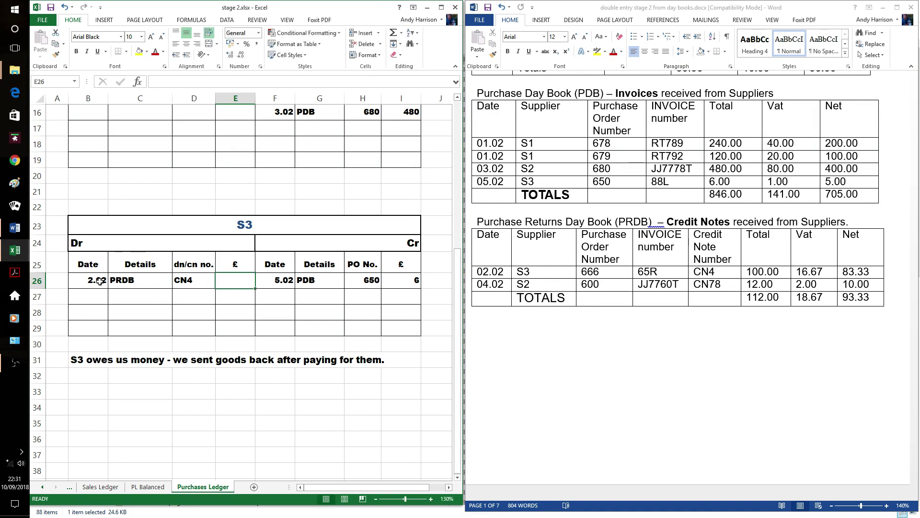
{"action": "type", "text": "100"}
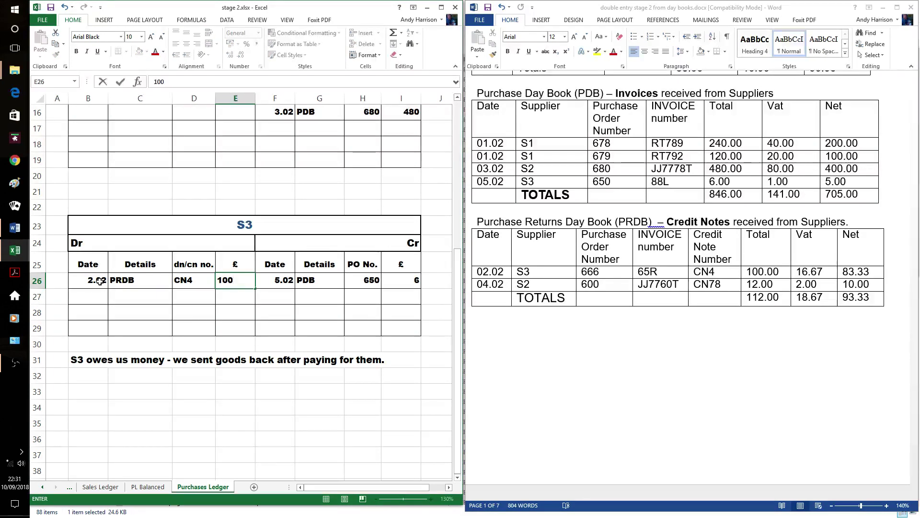
{"action": "left_click", "coordinate": [307, 295]}
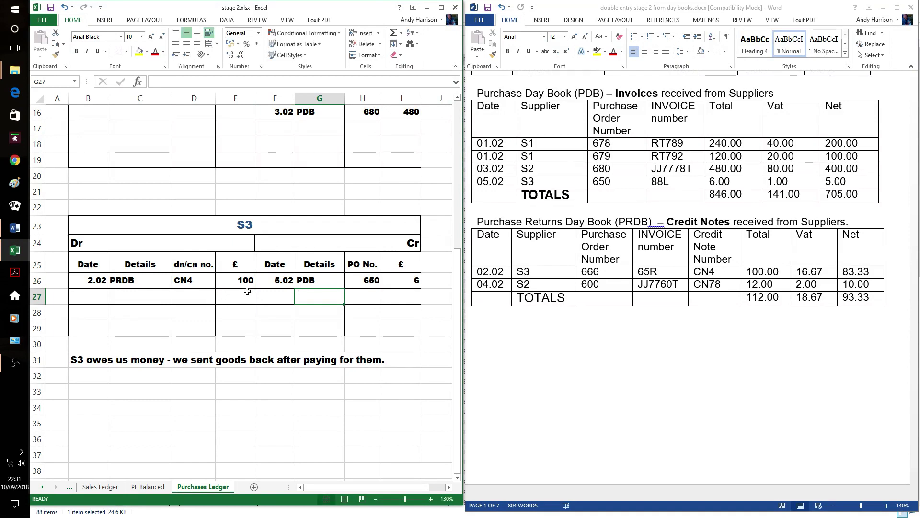
Debit S2's account in row 16 with 4.02, PRDB, CN78 for 12.
{"action": "left_click", "coordinate": [277, 190]}
{"action": "scroll", "coordinate": [278, 188], "scroll_direction": "up", "scroll_amount": 2}
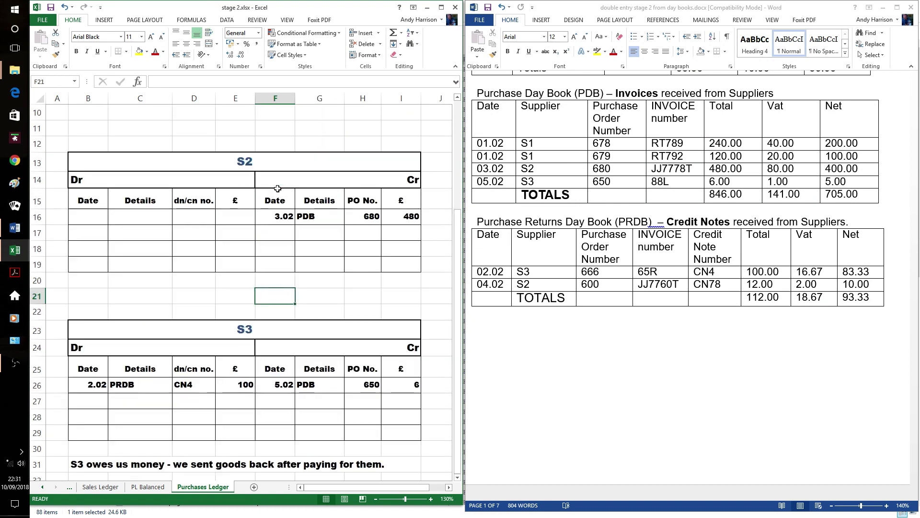
{"action": "left_click", "coordinate": [96, 220]}
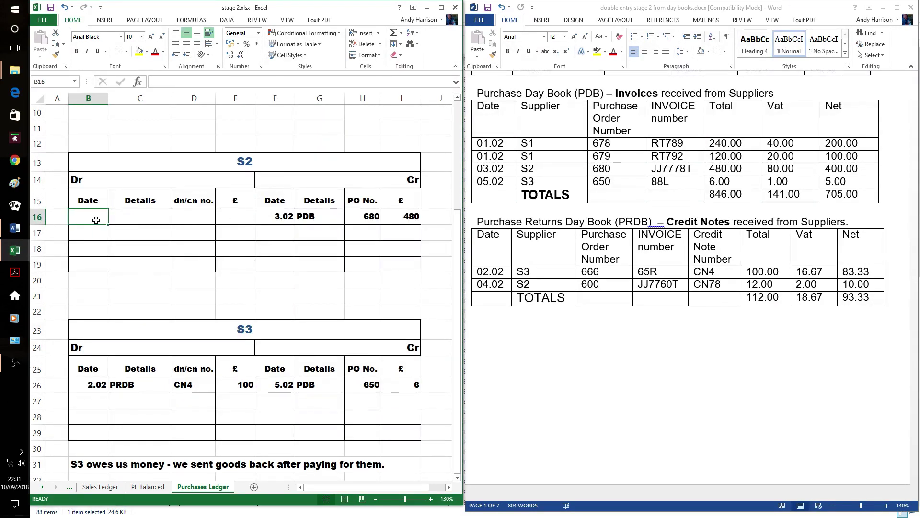
{"action": "type", "text": "4.02"}
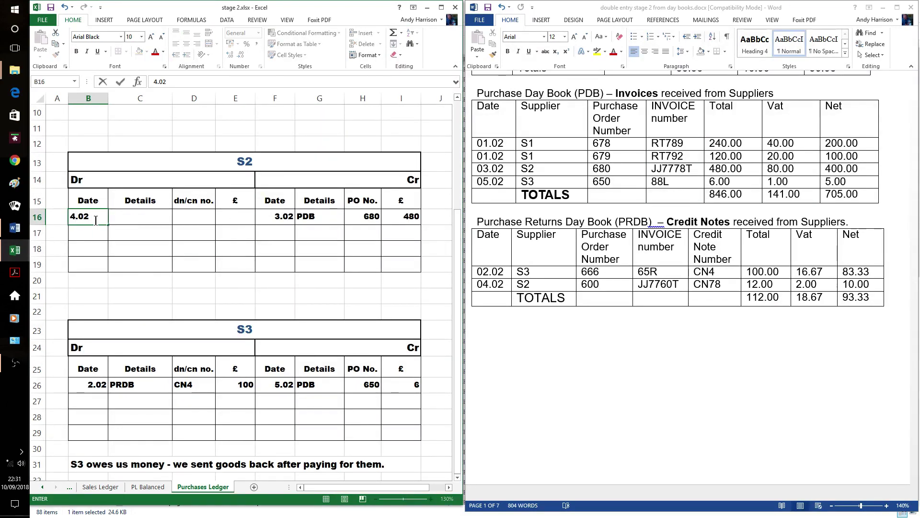
{"action": "key", "text": "Tab"}
{"action": "type", "text": "PRD"}
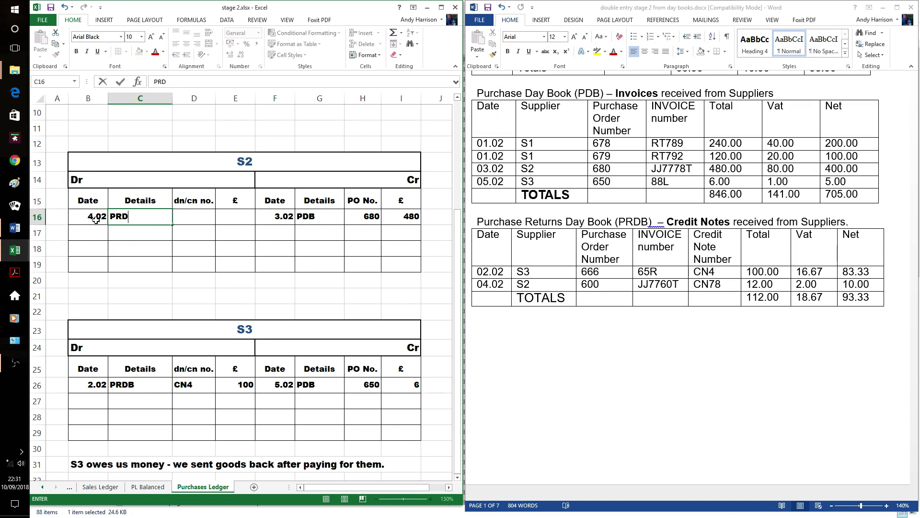
{"action": "key", "text": "Tab"}
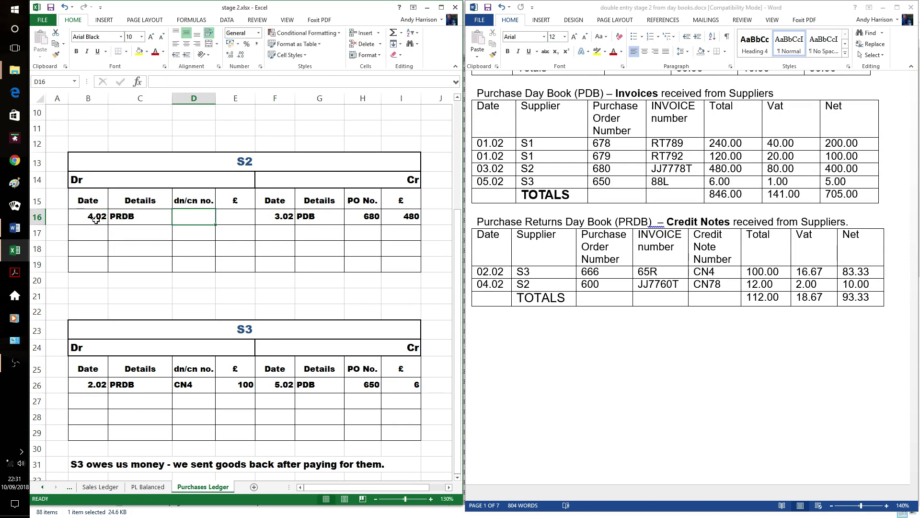
{"action": "type", "text": "CN78"}
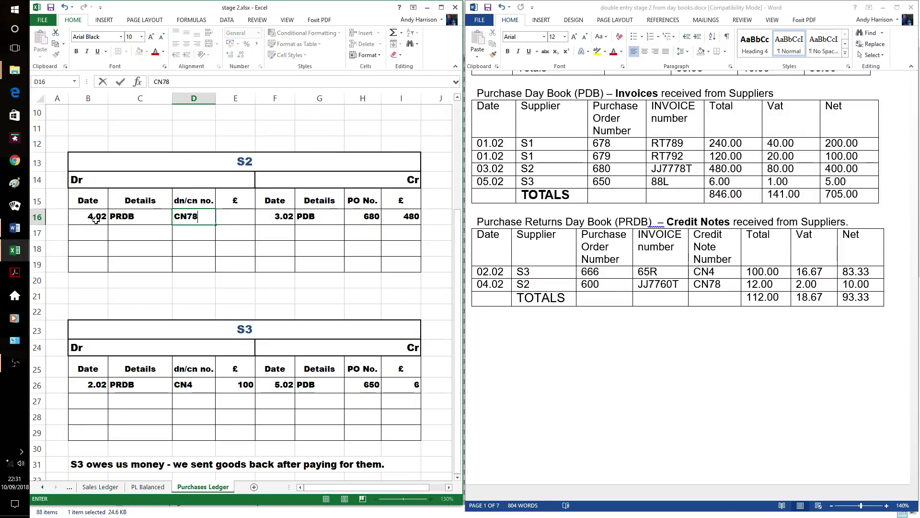
{"action": "key", "text": "Tab"}
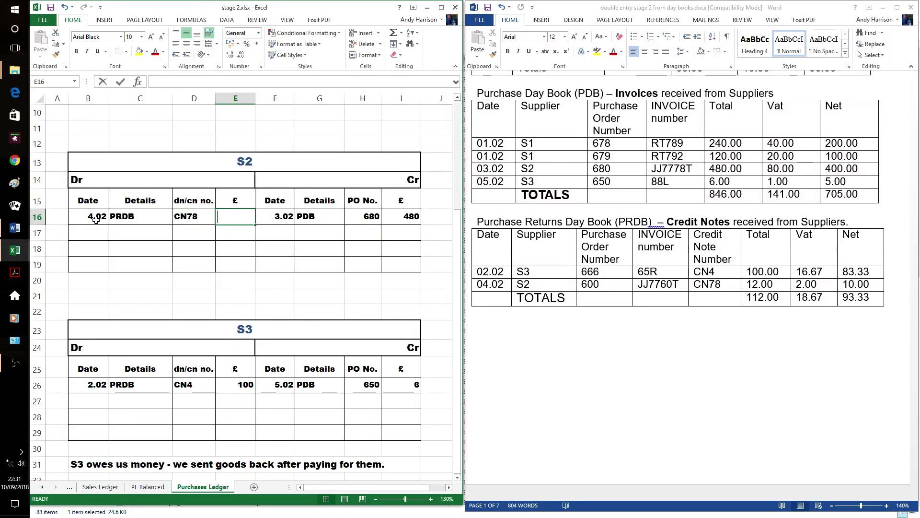
{"action": "type", "text": "12"}
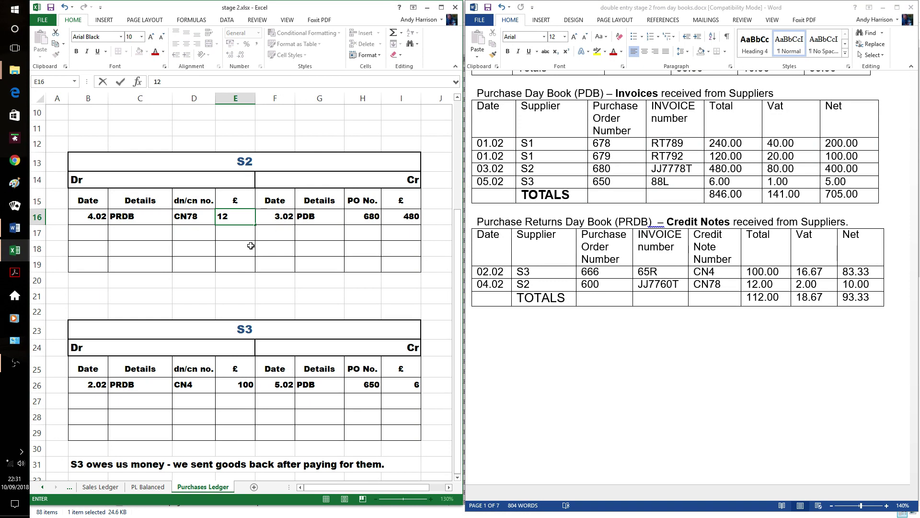
{"action": "left_click", "coordinate": [275, 244]}
{"action": "scroll", "coordinate": [305, 224], "scroll_direction": "up", "scroll_amount": 3}
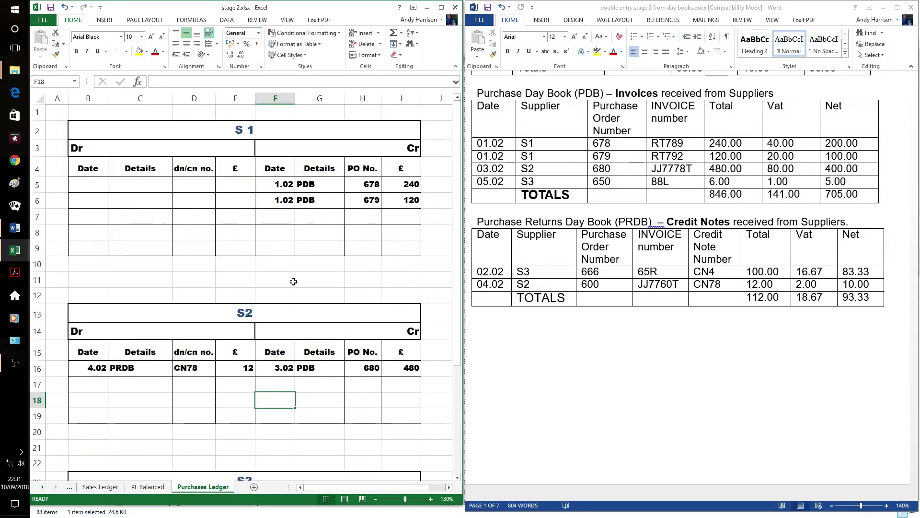
Review the balanced S2 and S3 supplier accounts on the PL Balanced sheet.
{"action": "left_click", "coordinate": [144, 487]}
{"action": "left_click", "coordinate": [271, 255]}
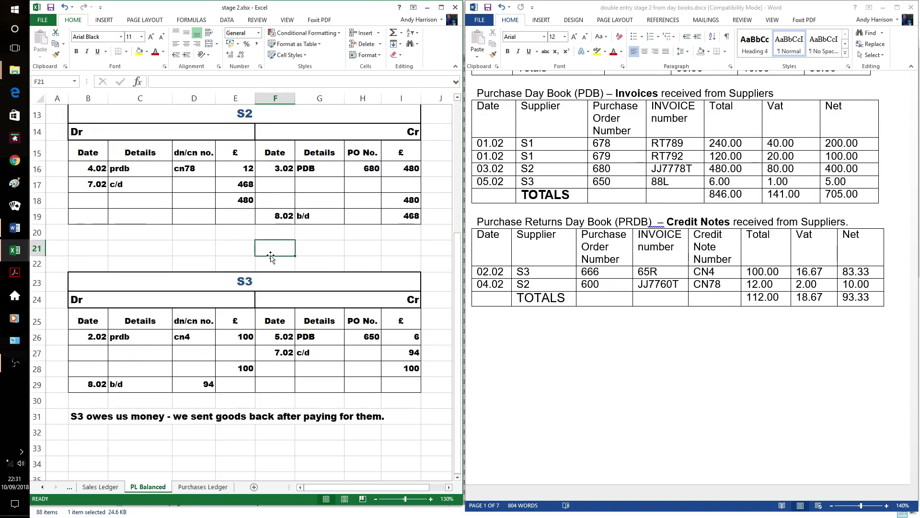
{"action": "scroll", "coordinate": [287, 254], "scroll_direction": "up", "scroll_amount": 1}
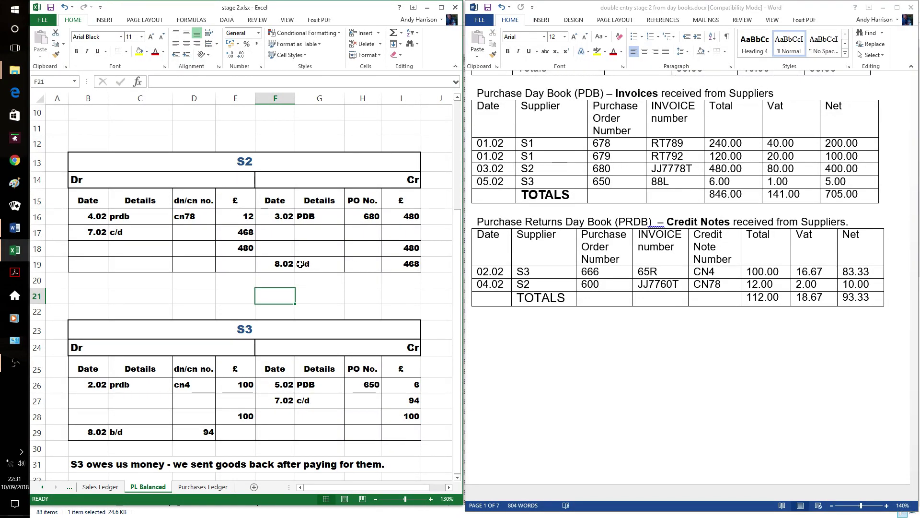
{"action": "scroll", "coordinate": [324, 235], "scroll_direction": "up", "scroll_amount": 2}
{"action": "scroll", "coordinate": [343, 274], "scroll_direction": "down", "scroll_amount": 3}
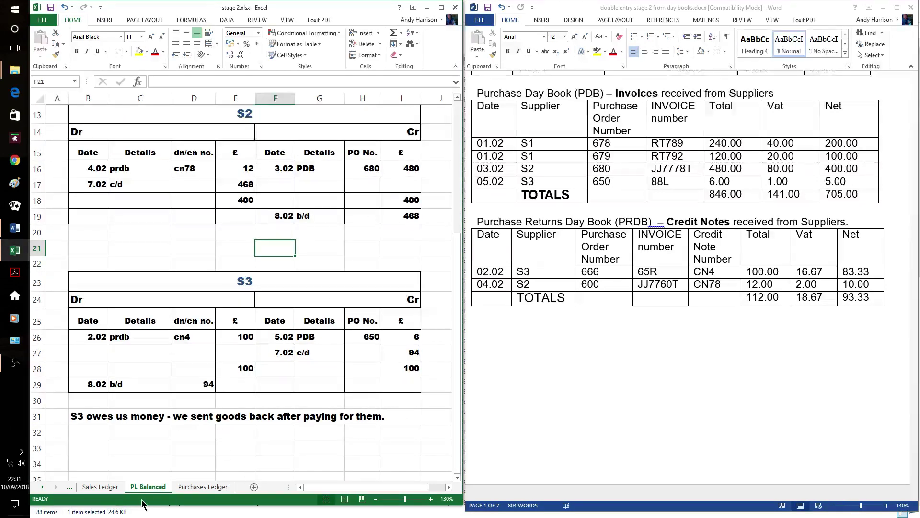
Bring up the SL Balanced sheet showing Customer 1 at 180 and Customer 2 at 120.
{"action": "left_click", "coordinate": [71, 488]}
{"action": "left_click", "coordinate": [79, 487]}
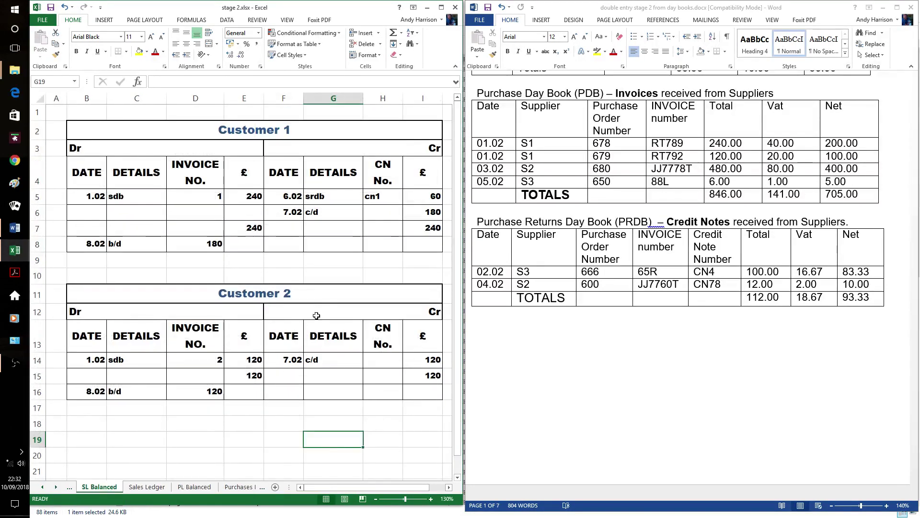
{"action": "left_click", "coordinate": [309, 260]}
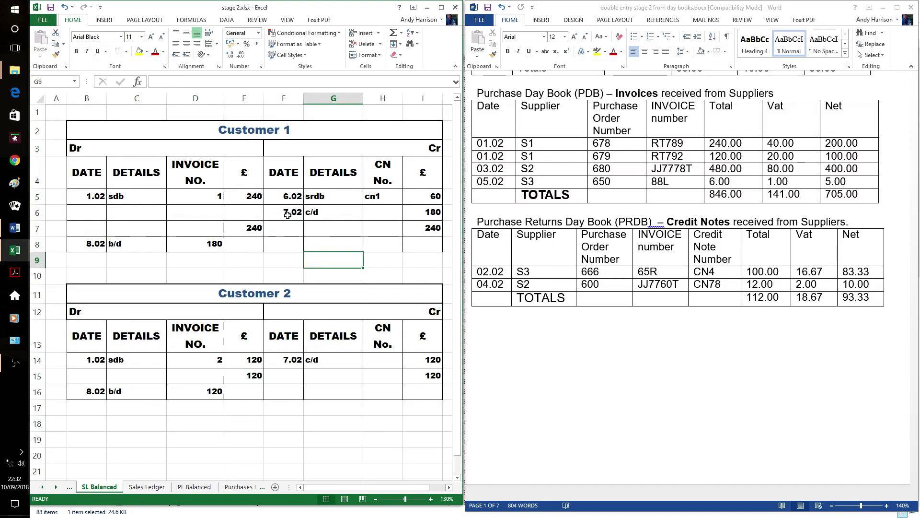
Show the ML Balanced sheet from row 1 with the Excel window maximized.
{"action": "left_click", "coordinate": [70, 488]}
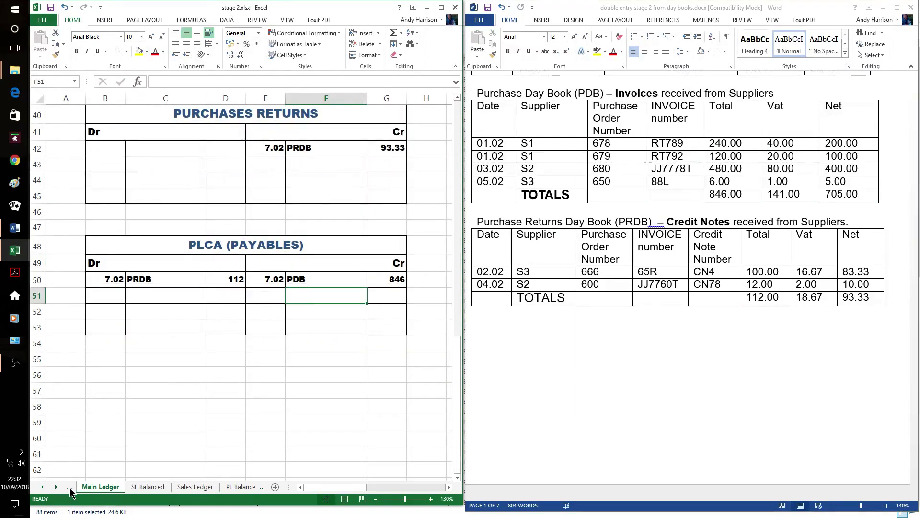
{"action": "left_click", "coordinate": [69, 487]}
{"action": "left_click", "coordinate": [376, 269]}
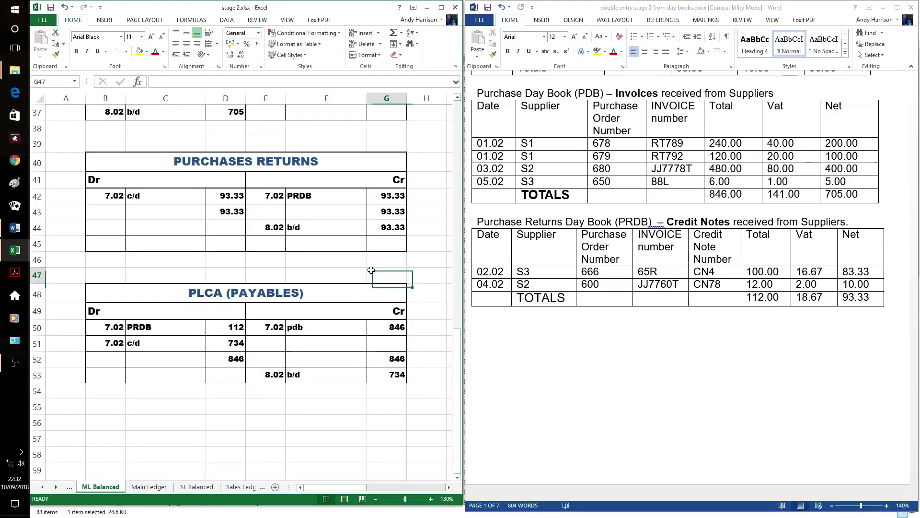
{"action": "scroll", "coordinate": [413, 257], "scroll_direction": "up", "scroll_amount": 10}
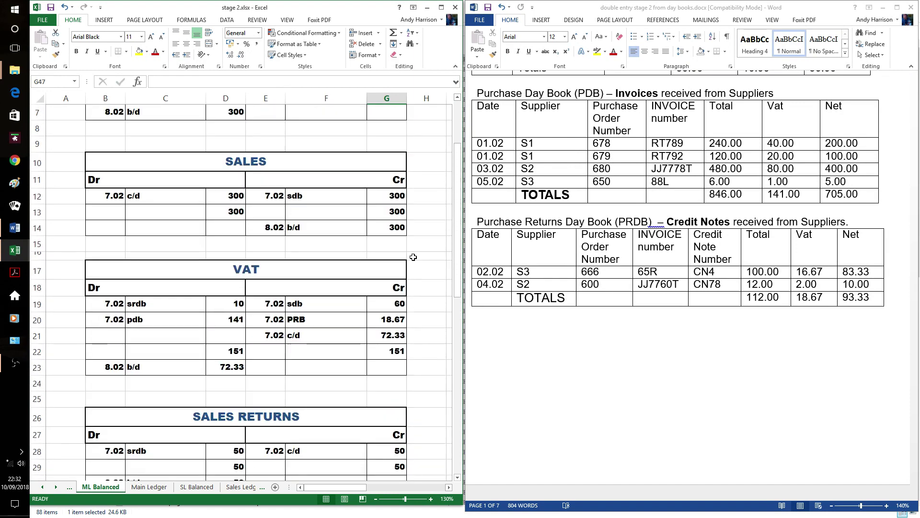
{"action": "scroll", "coordinate": [413, 258], "scroll_direction": "up", "scroll_amount": 2}
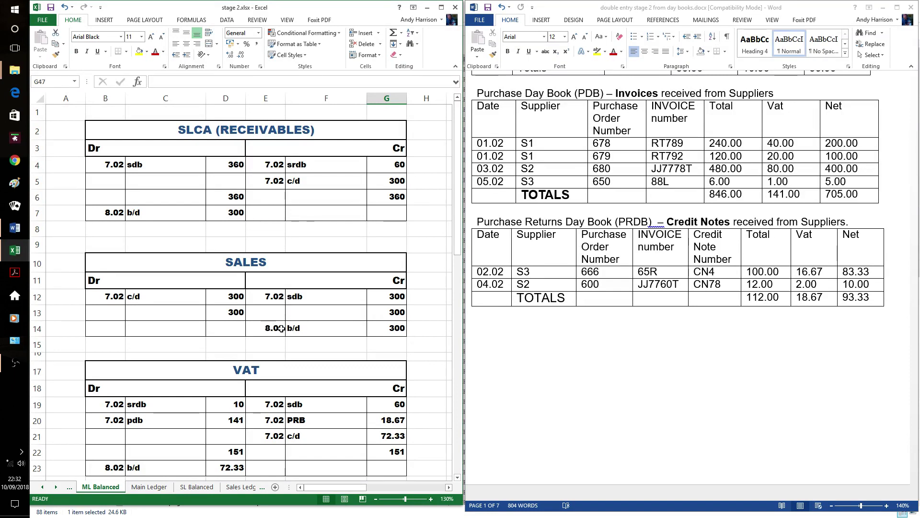
{"action": "left_click", "coordinate": [441, 9]}
Enter the SLCA balance of 300 in K2 of the reconciliation.
{"action": "left_click", "coordinate": [467, 226]}
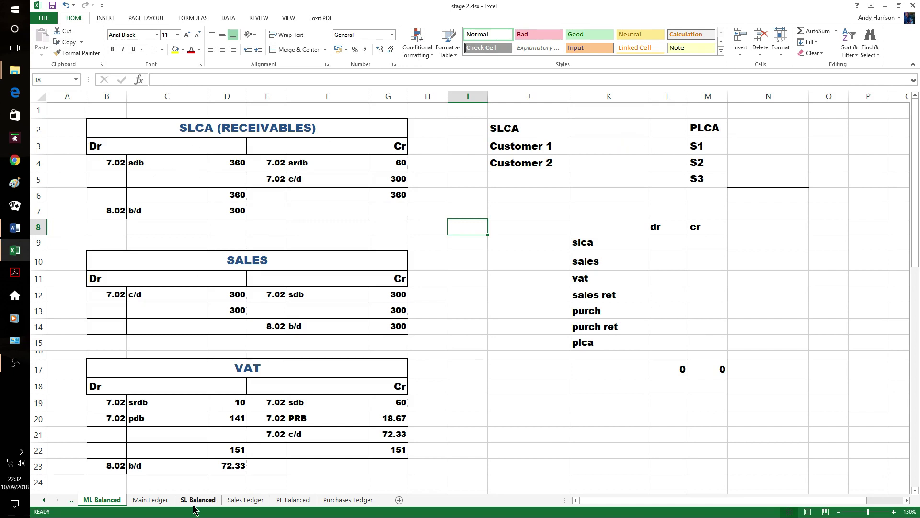
{"action": "left_click", "coordinate": [624, 132]}
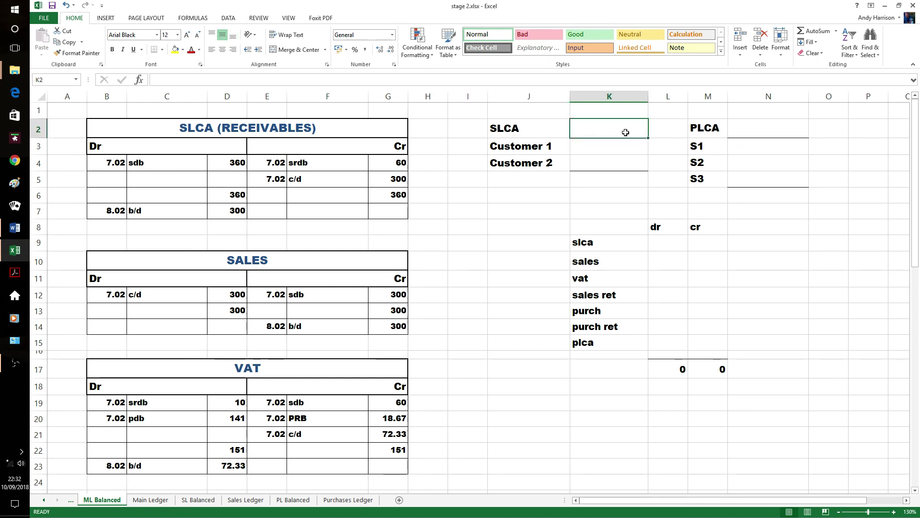
{"action": "type", "text": "300"}
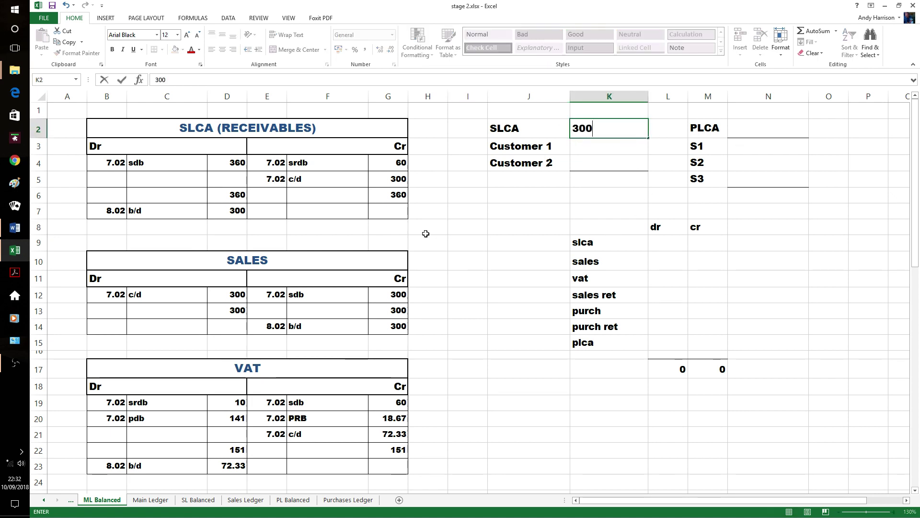
{"action": "left_click_drag", "start_coordinate": [415, 232], "coordinate": [415, 239]}
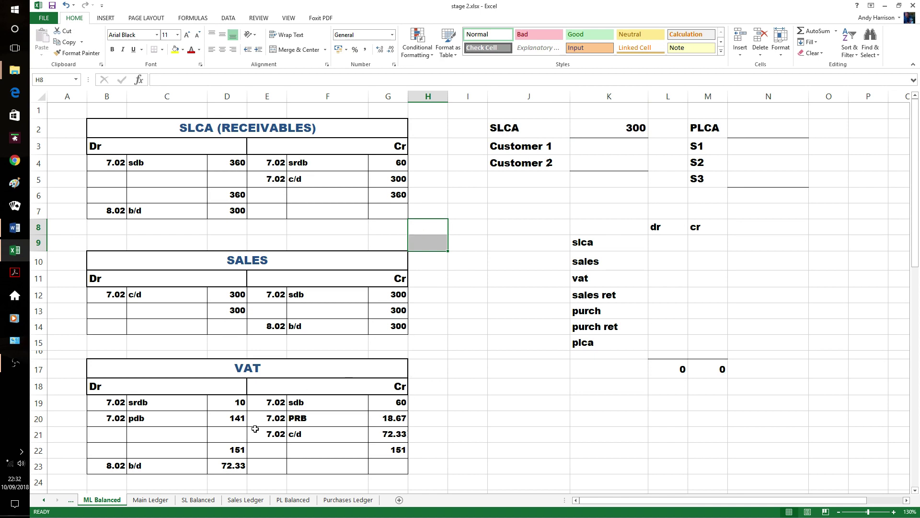
Enter Customer 1's balance of 180 and Customer 2's balance of 120 below it.
{"action": "left_click", "coordinate": [198, 500]}
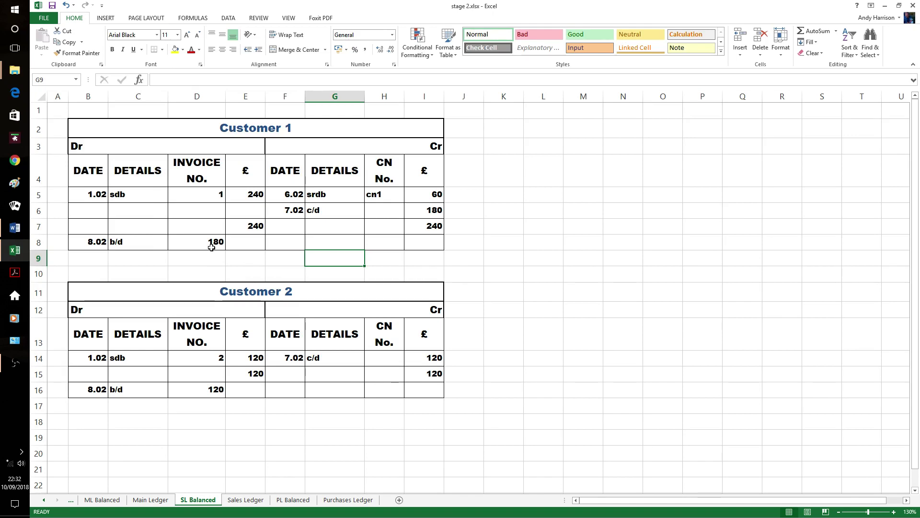
{"action": "left_click", "coordinate": [97, 501]}
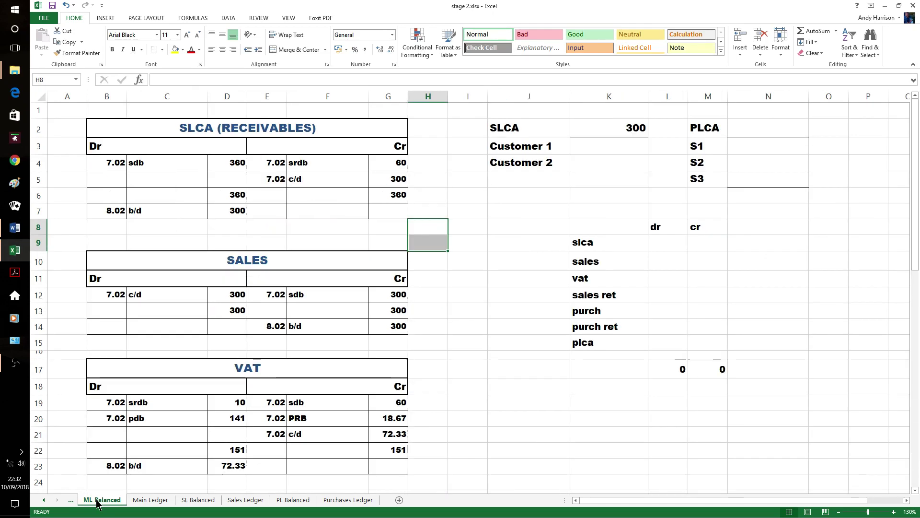
{"action": "left_click", "coordinate": [632, 150]}
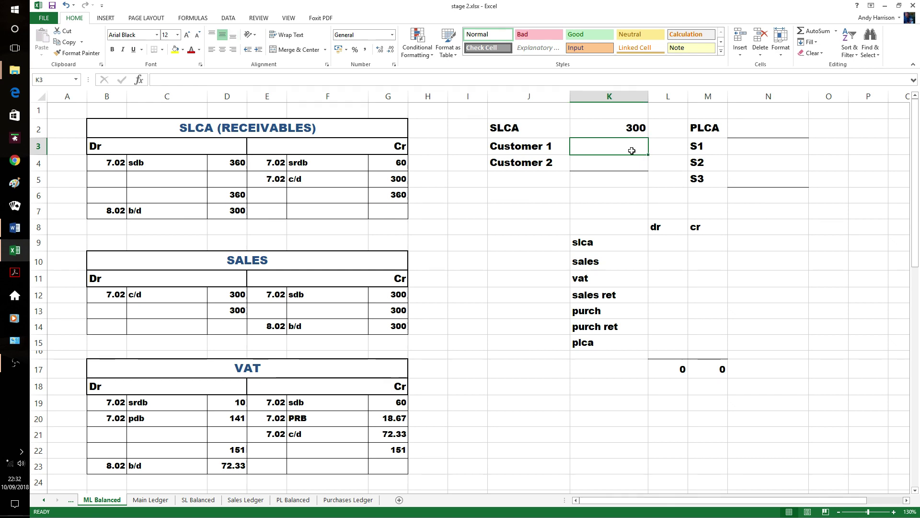
{"action": "left_click", "coordinate": [615, 196]}
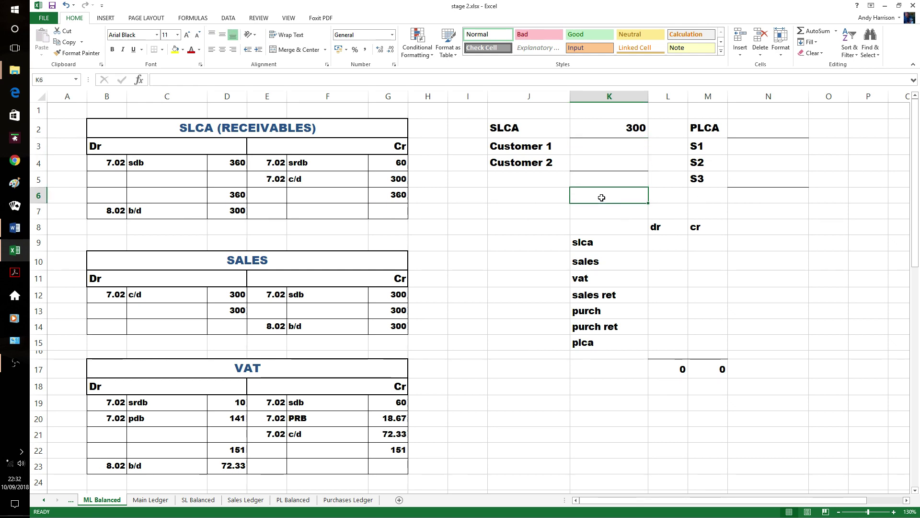
{"action": "left_click", "coordinate": [610, 146]}
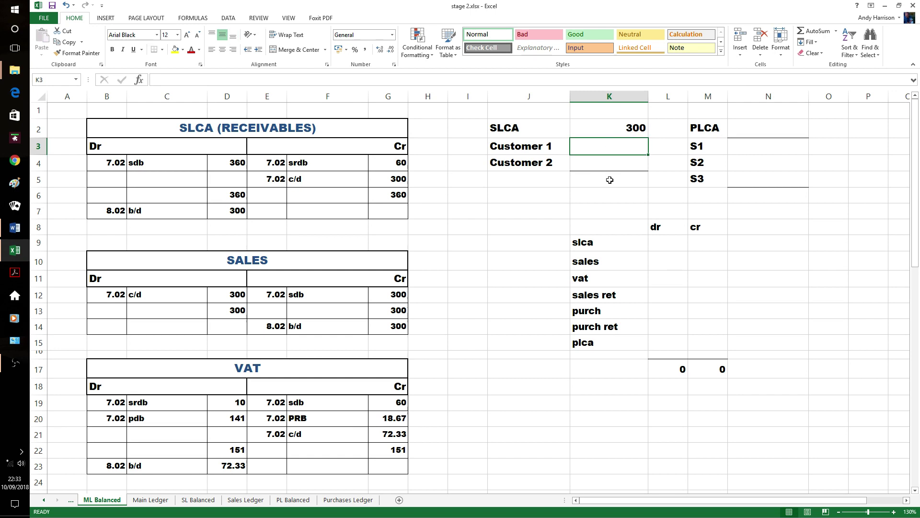
{"action": "left_click", "coordinate": [627, 213]}
{"action": "left_click", "coordinate": [631, 152]}
{"action": "type", "text": "120"}
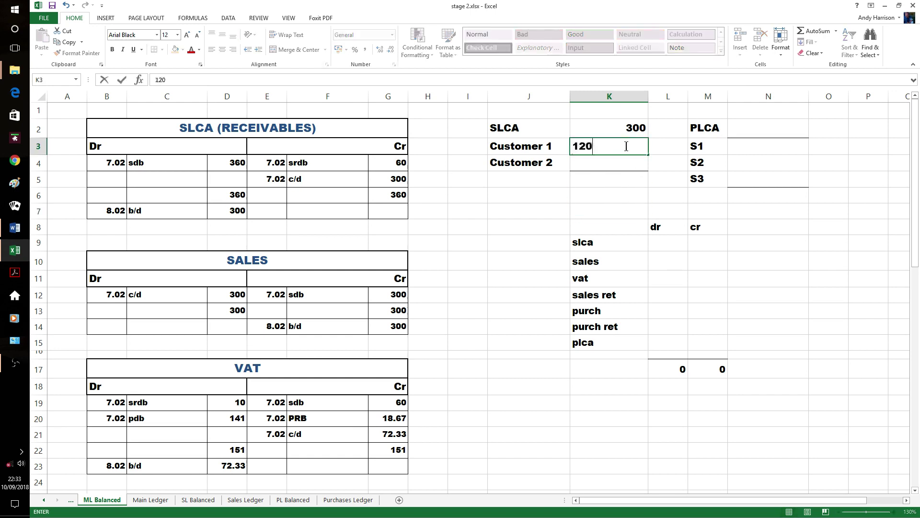
{"action": "type", "text": "18018"}
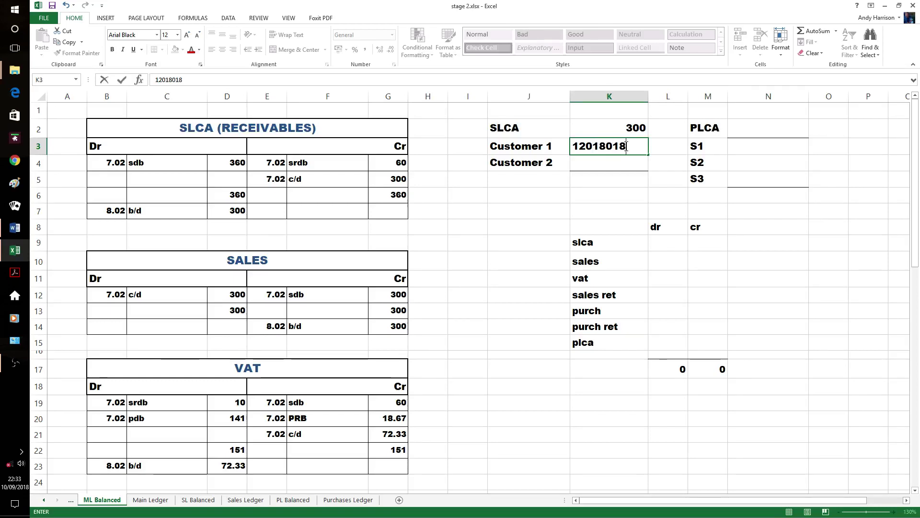
{"action": "key", "text": "BackSpace"}
{"action": "key", "text": "BackSpace"}
{"action": "key", "text": "BackSpace"}
{"action": "key", "text": "BackSpace"}
{"action": "key", "text": "BackSpace"}
{"action": "key", "text": "BackSpace"}
{"action": "key", "text": "BackSpace"}
{"action": "key", "text": "BackSpace"}
{"action": "type", "text": "180"}
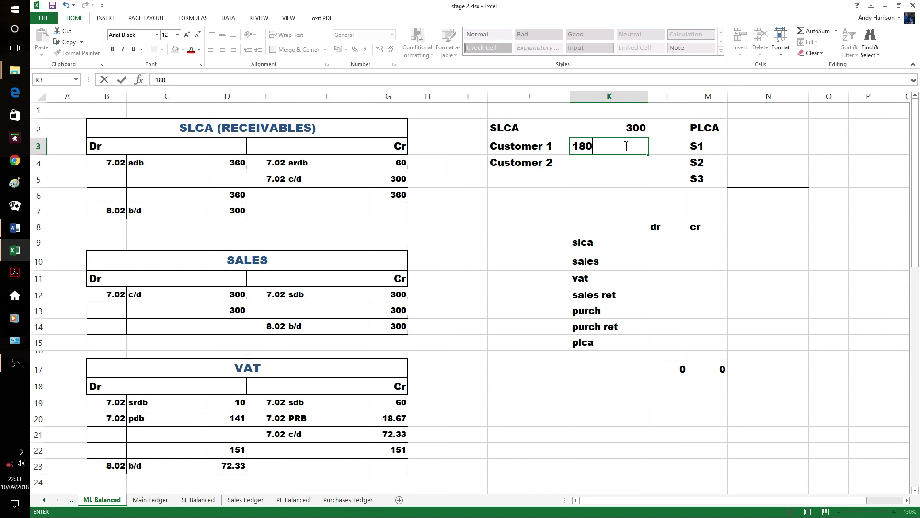
{"action": "key", "text": "Return"}
{"action": "type", "text": "120"}
{"action": "left_click", "coordinate": [630, 192]}
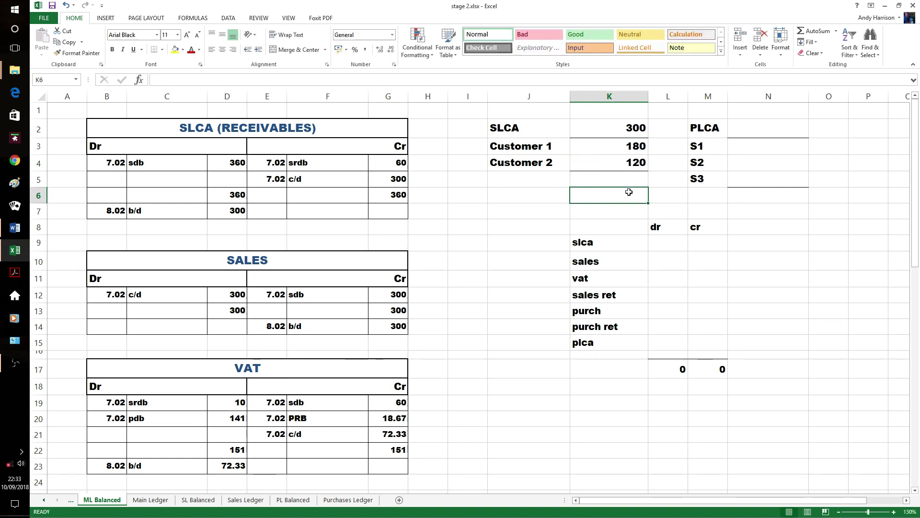
AutoSum the two customer balances to a 300 total.
{"action": "left_click_drag", "start_coordinate": [632, 146], "coordinate": [617, 177]}
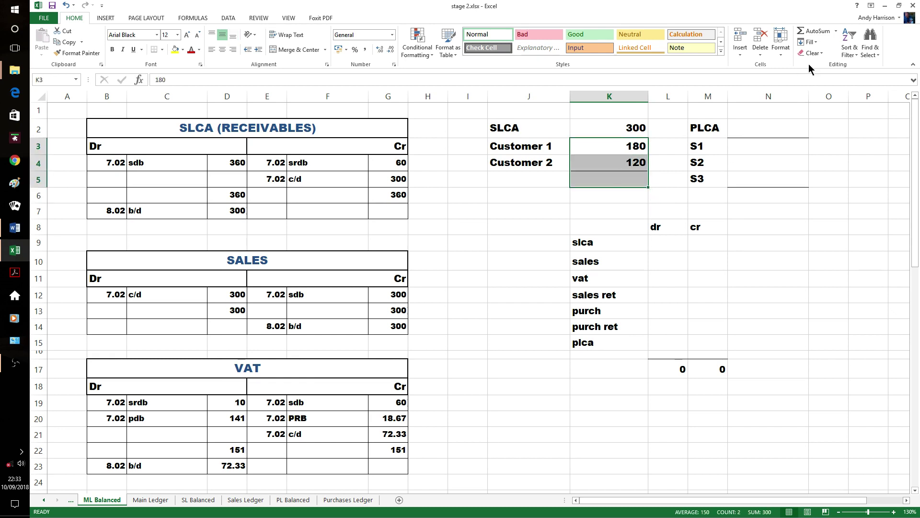
{"action": "left_click", "coordinate": [815, 31]}
{"action": "left_click", "coordinate": [573, 206]}
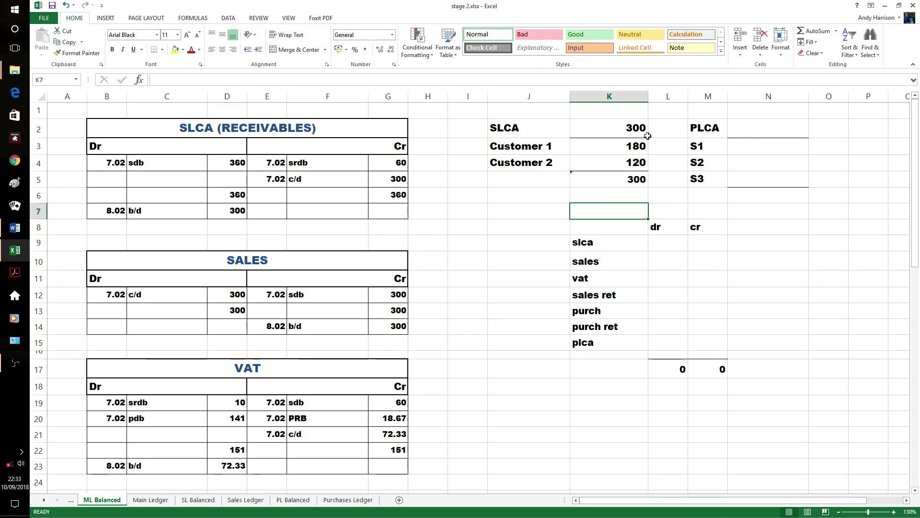
{"action": "left_click", "coordinate": [772, 131]}
{"action": "left_click", "coordinate": [502, 267]}
Enter the PLCA balance of 734 in the payables reconciliation.
{"action": "scroll", "coordinate": [501, 268], "scroll_direction": "down", "scroll_amount": 15}
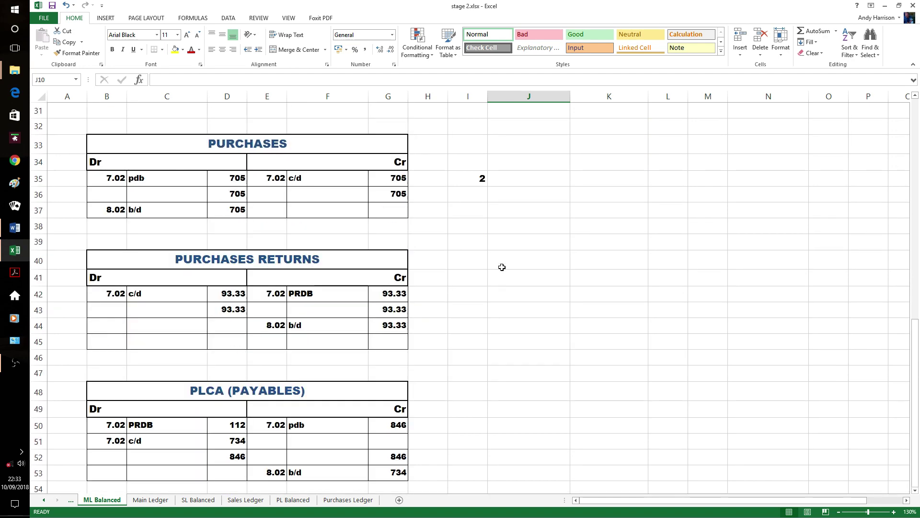
{"action": "scroll", "coordinate": [502, 267], "scroll_direction": "up", "scroll_amount": 5}
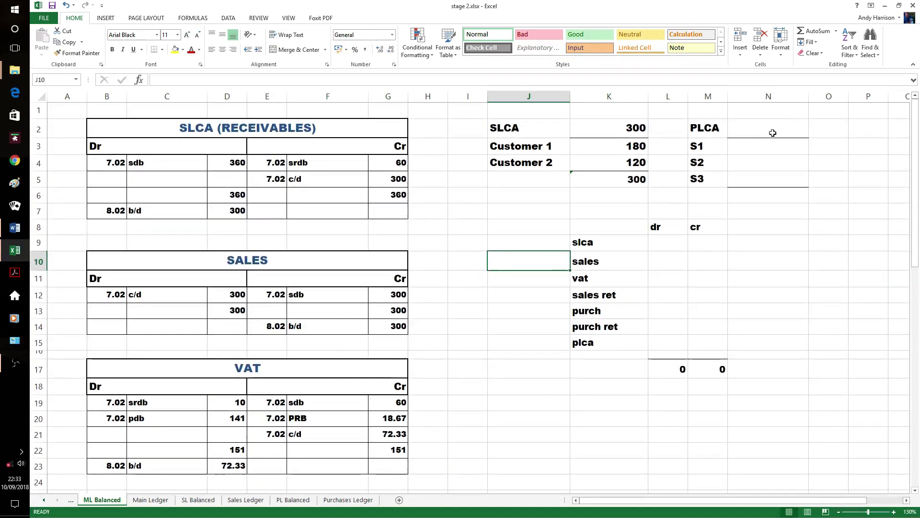
{"action": "left_click", "coordinate": [772, 133]}
{"action": "type", "text": "734"}
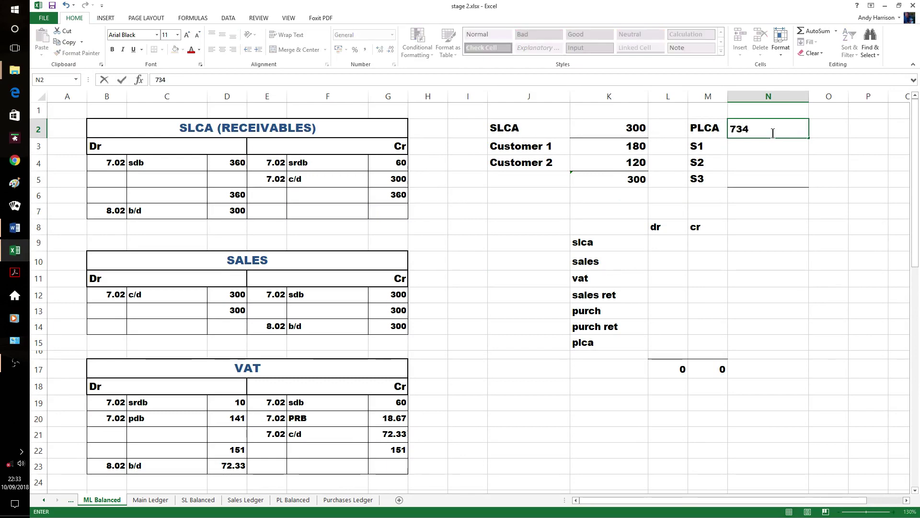
{"action": "left_click", "coordinate": [769, 242]}
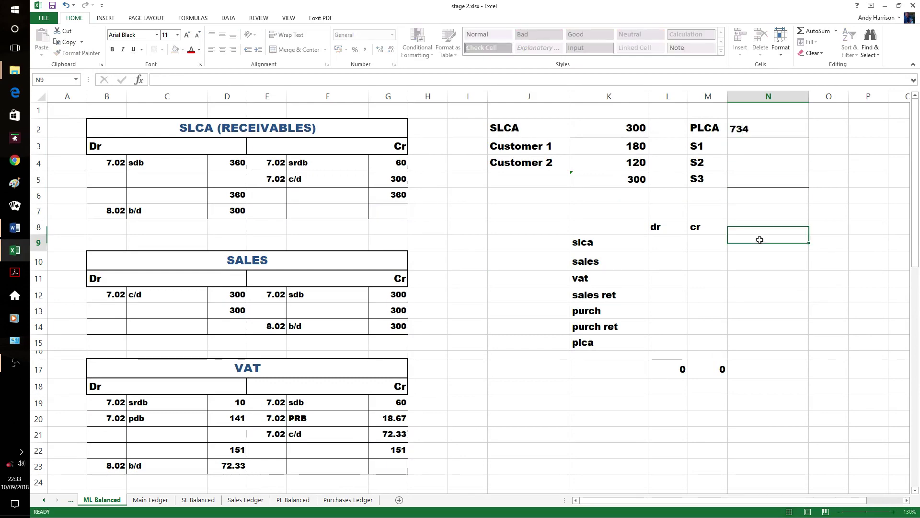
Enter the supplier balances: S1 360, S2 468 and S3 -94.
{"action": "left_click", "coordinate": [294, 499]}
{"action": "scroll", "coordinate": [531, 205], "scroll_direction": "up", "scroll_amount": 3}
{"action": "scroll", "coordinate": [528, 206], "scroll_direction": "down", "scroll_amount": 2}
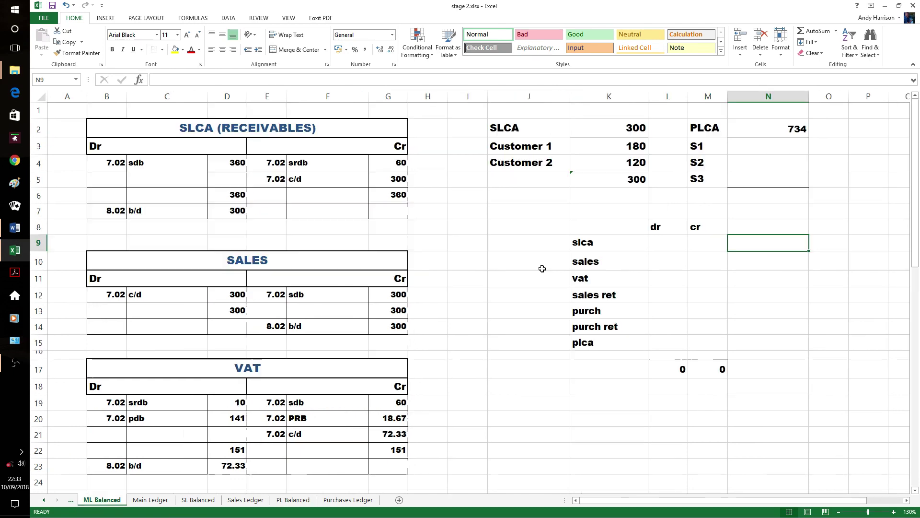
{"action": "left_click", "coordinate": [99, 500]}
{"action": "left_click", "coordinate": [784, 146]}
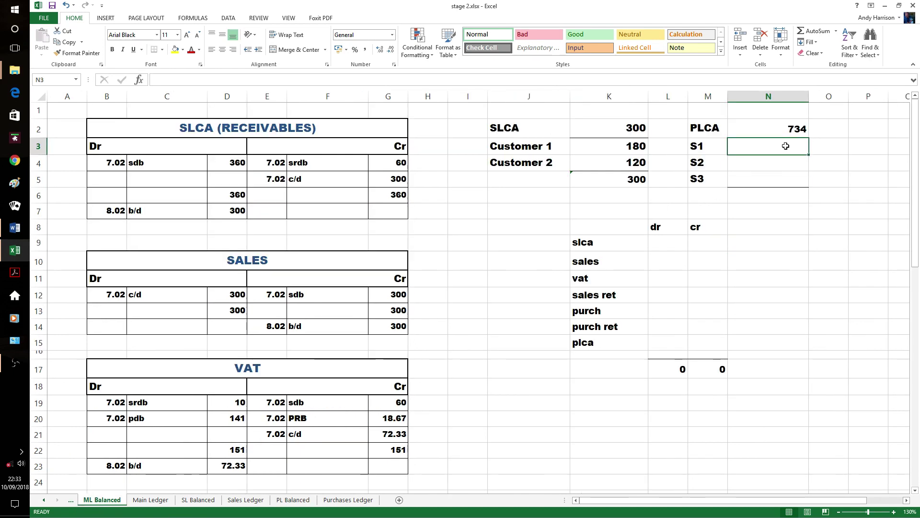
{"action": "type", "text": "360"}
{"action": "left_click", "coordinate": [787, 163]}
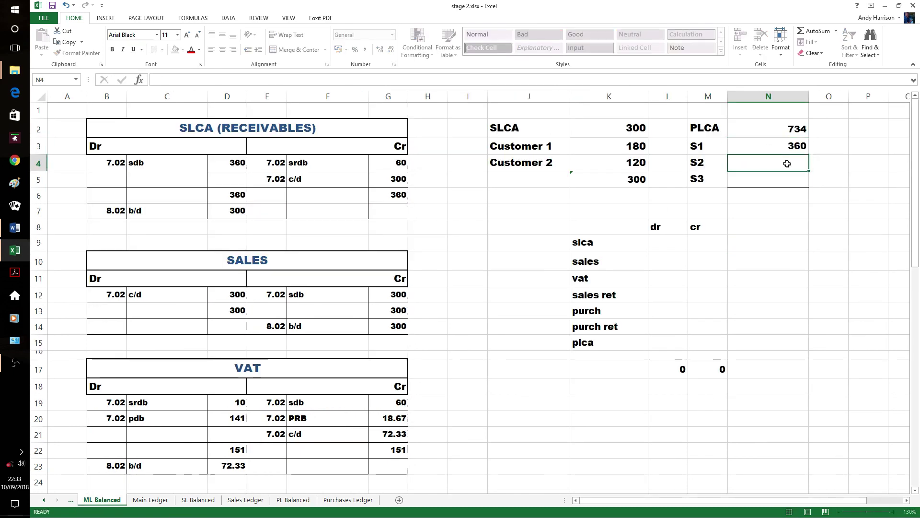
{"action": "type", "text": "468"}
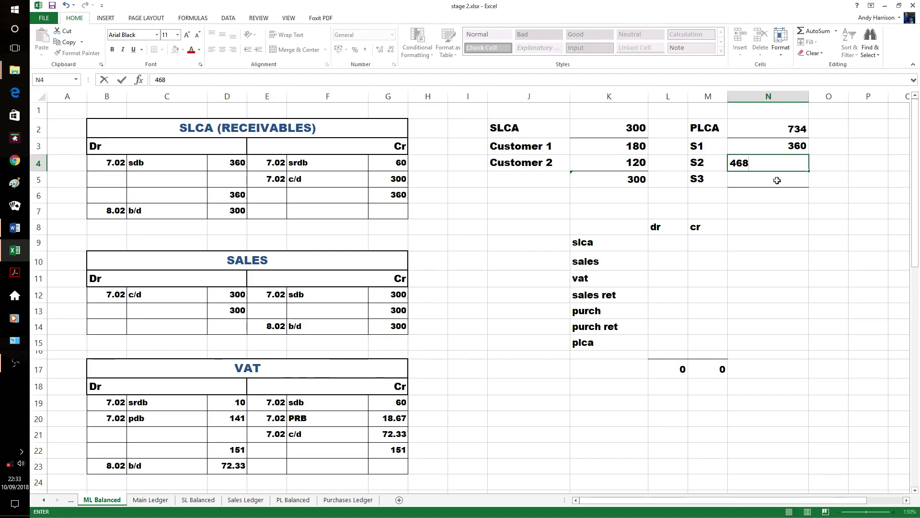
{"action": "left_click", "coordinate": [777, 180]}
{"action": "type", "text": "-94"}
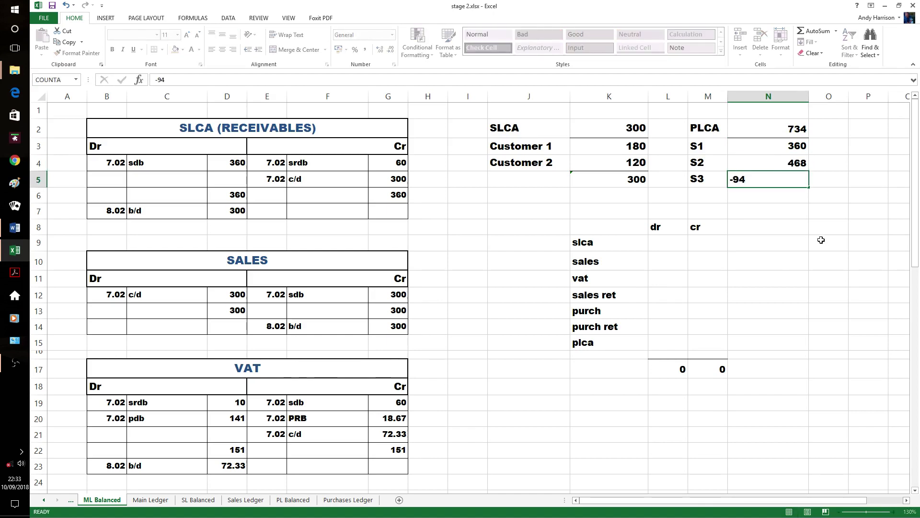
{"action": "left_click", "coordinate": [821, 242]}
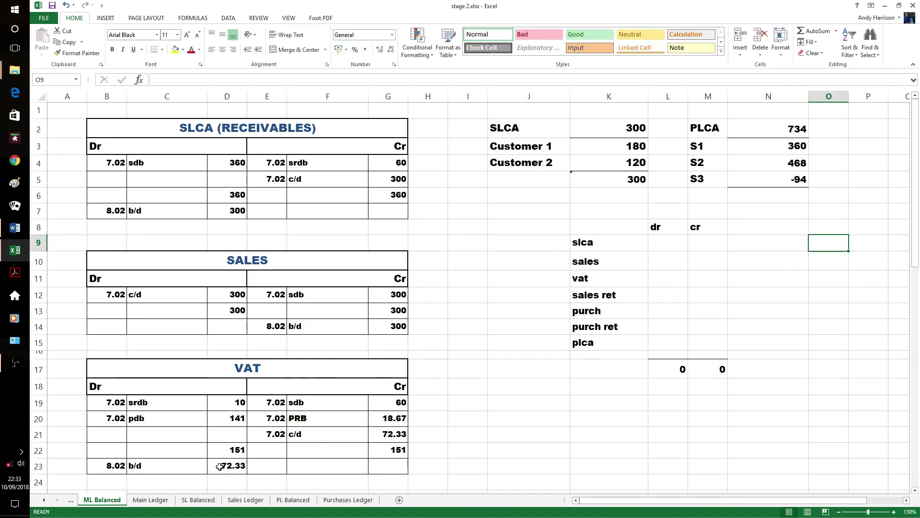
AutoSum the three supplier balances into N6, giving 734.
{"action": "left_click", "coordinate": [294, 500]}
{"action": "left_click", "coordinate": [429, 349]}
{"action": "scroll", "coordinate": [429, 348], "scroll_direction": "down", "scroll_amount": 3}
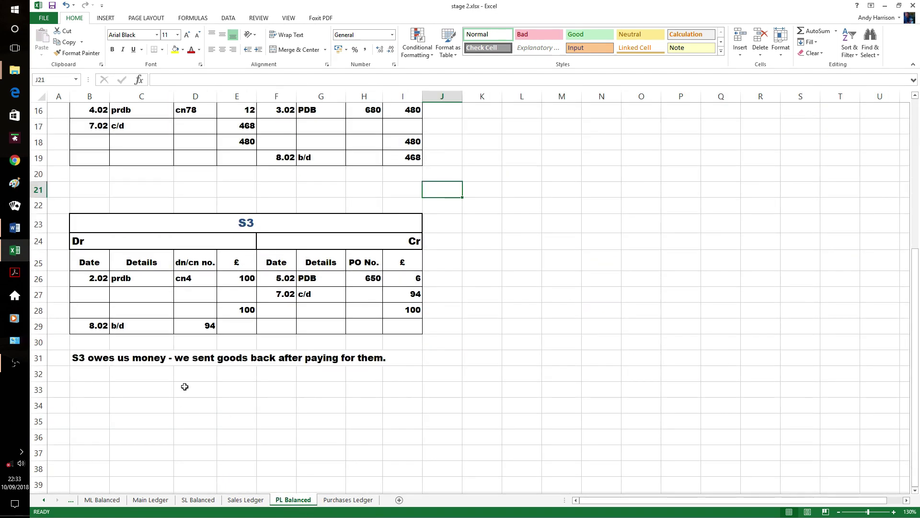
{"action": "left_click", "coordinate": [101, 499]}
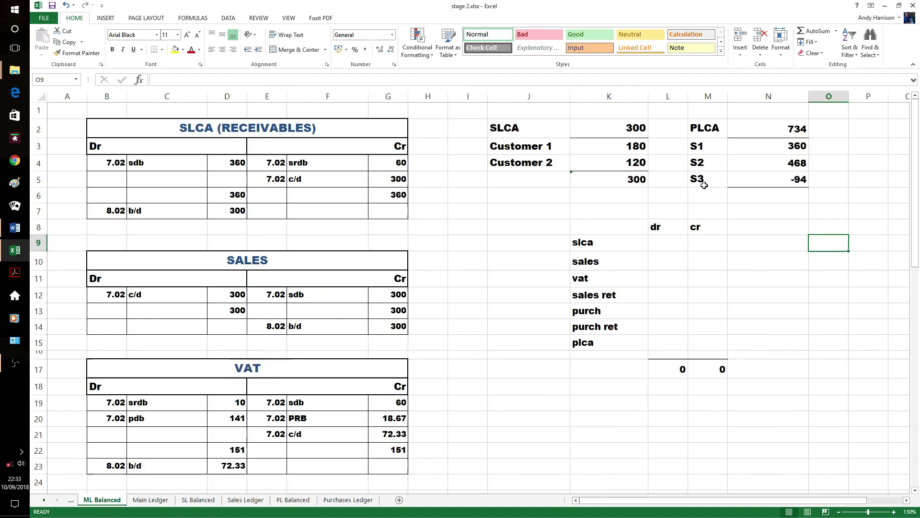
{"action": "left_click_drag", "start_coordinate": [792, 147], "coordinate": [790, 195]}
{"action": "left_click", "coordinate": [816, 33]}
{"action": "left_click", "coordinate": [828, 243]}
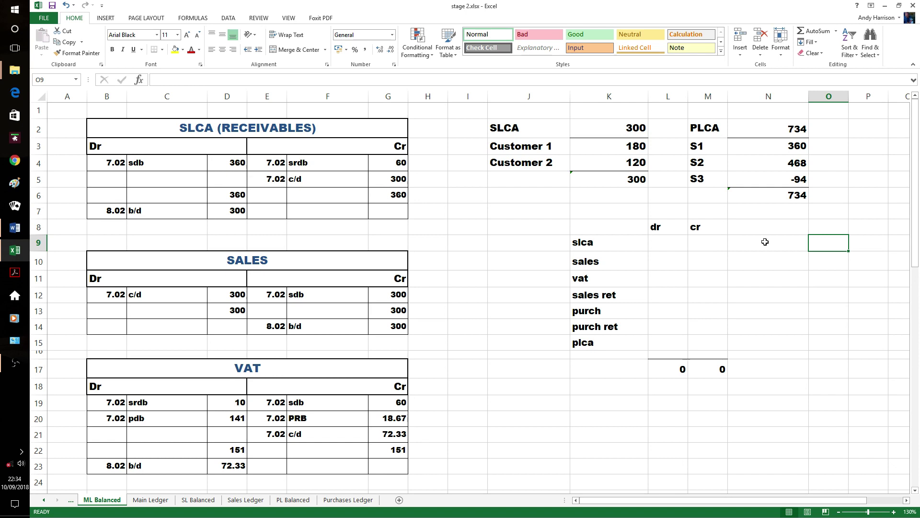
Enter the SLCA debit of 300, the sales credit of 300 and the VAT debit of 72.33.
{"action": "left_click", "coordinate": [652, 244]}
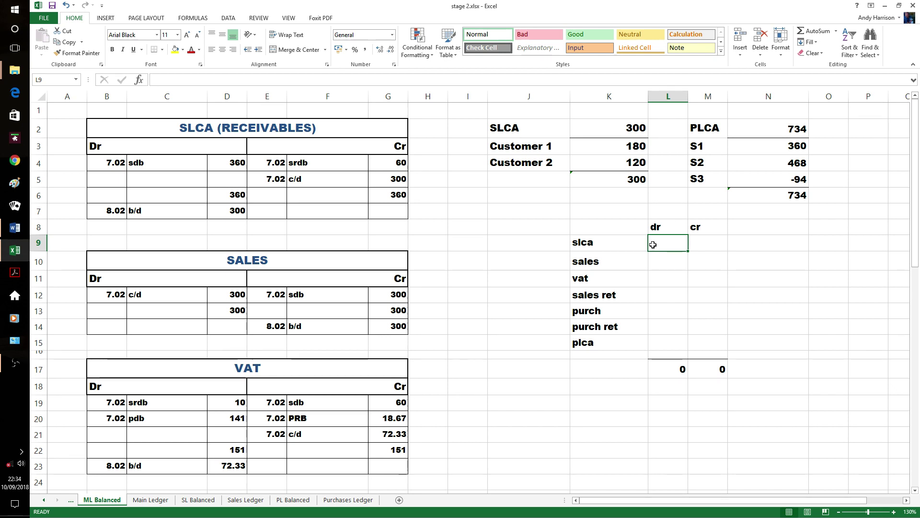
{"action": "double_click", "coordinate": [653, 245]}
{"action": "type", "text": "300"}
{"action": "key", "text": "Return"}
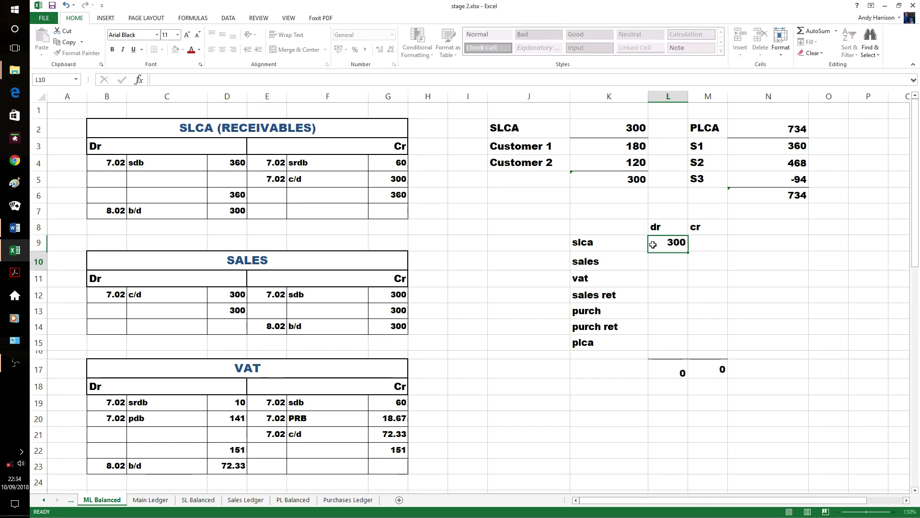
{"action": "key", "text": "Right"}
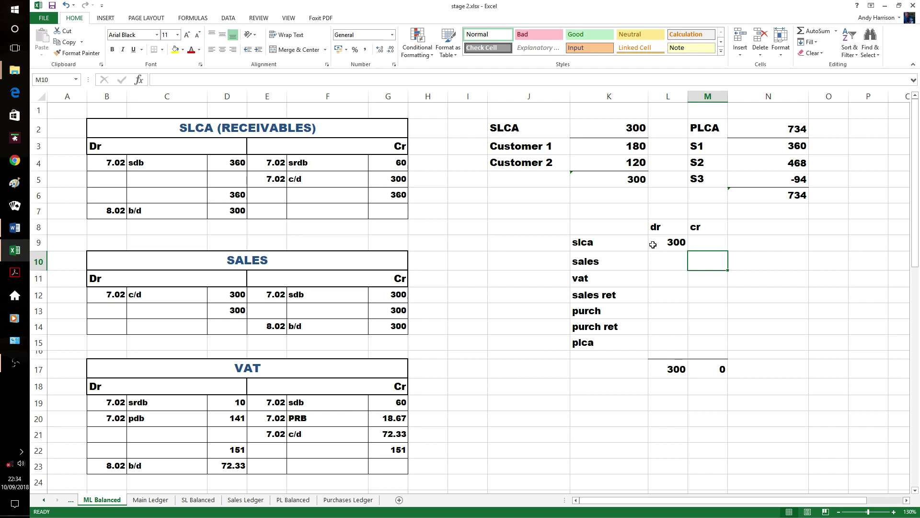
{"action": "type", "text": "300"}
{"action": "key", "text": "Return"}
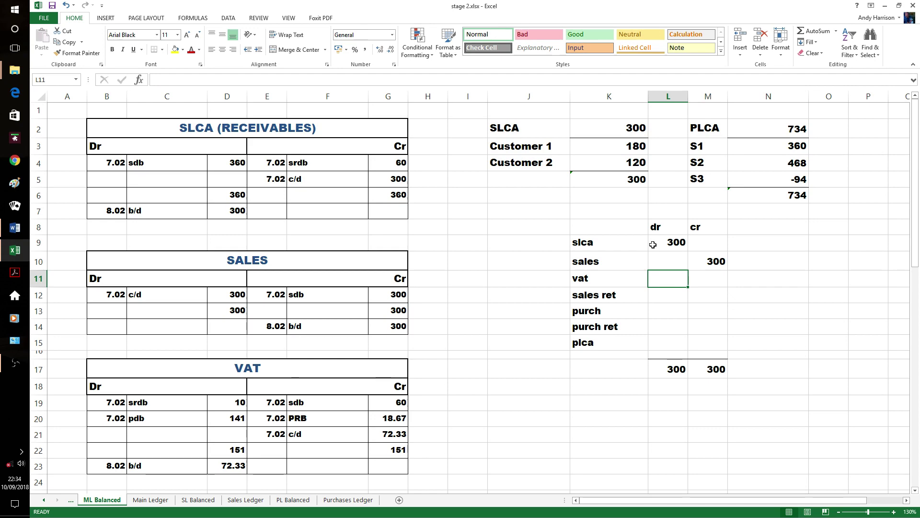
{"action": "type", "text": "72.33"}
{"action": "key", "text": "Return"}
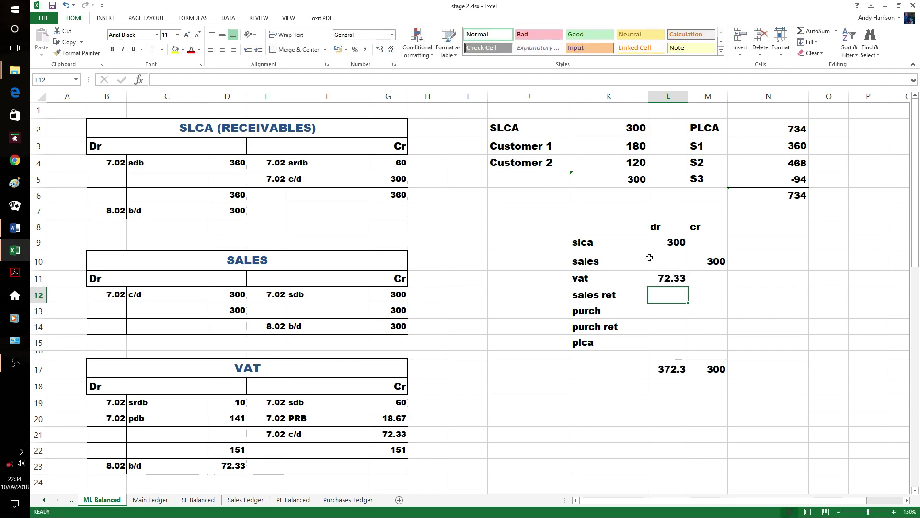
Enter the sales returns debit of 50 in L12 and the purchases debit of 705 in L13.
{"action": "scroll", "coordinate": [665, 251], "scroll_direction": "down", "scroll_amount": 3}
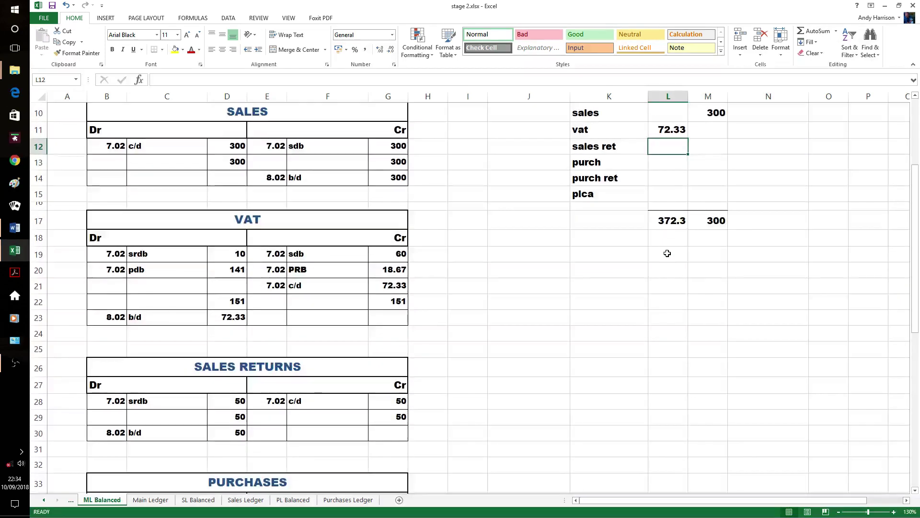
{"action": "left_click", "coordinate": [661, 163]}
{"action": "left_click", "coordinate": [670, 148]}
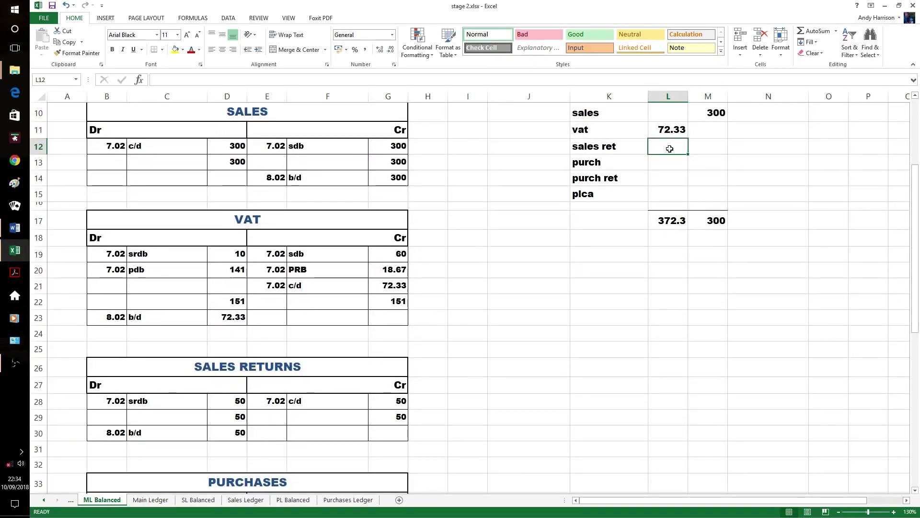
{"action": "type", "text": "50"}
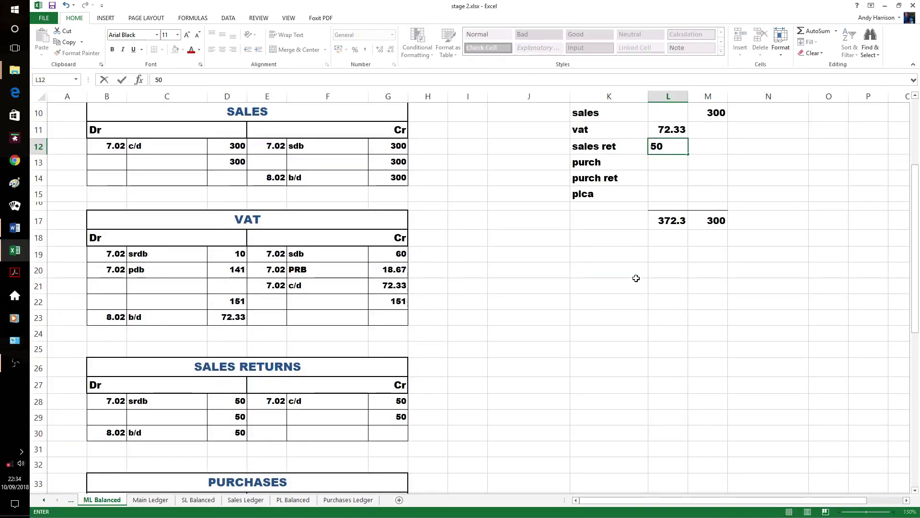
{"action": "left_click", "coordinate": [609, 285]}
{"action": "left_click", "coordinate": [664, 164]}
{"action": "scroll", "coordinate": [662, 170], "scroll_direction": "down", "scroll_amount": 2}
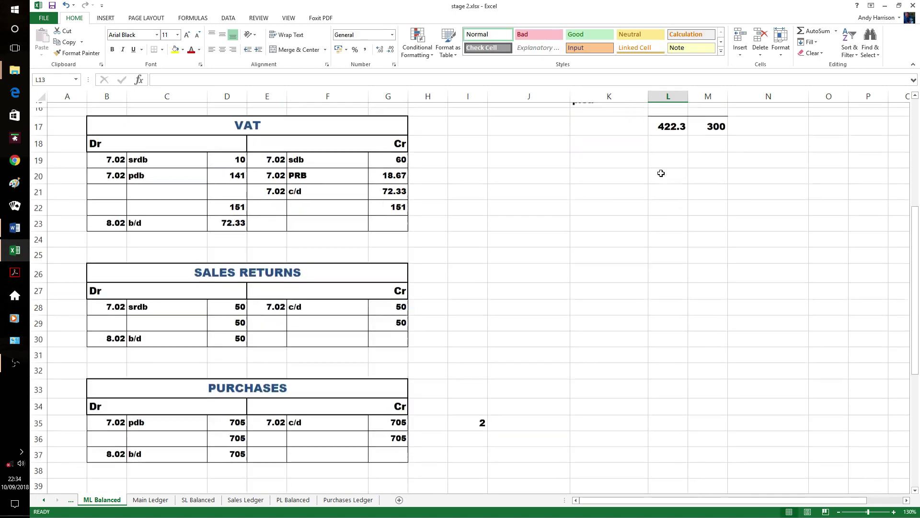
{"action": "scroll", "coordinate": [661, 173], "scroll_direction": "up", "scroll_amount": 1}
{"action": "type", "text": "70"}
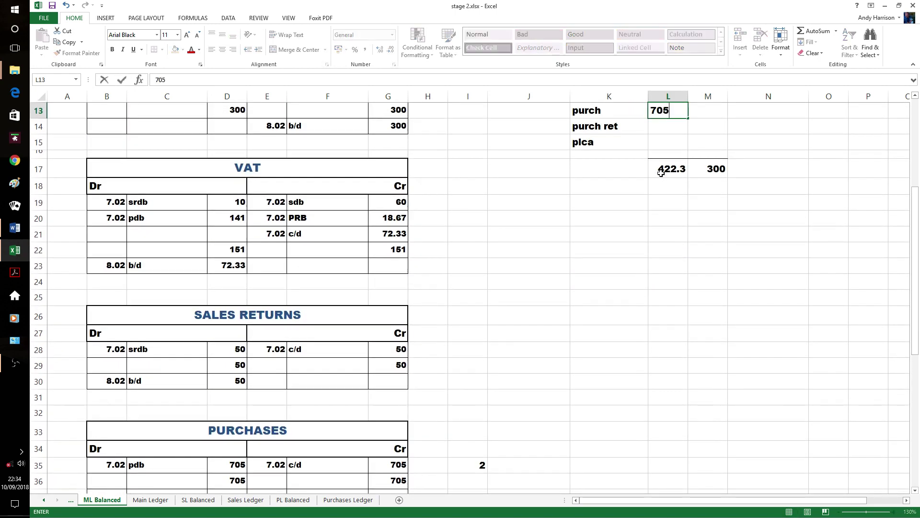
{"action": "type", "text": "5"}
{"action": "left_click", "coordinate": [642, 219]}
Enter the purchases returns credit of 93.33 in M14 and the PLCA credit of 734 in M15.
{"action": "scroll", "coordinate": [634, 220], "scroll_direction": "down", "scroll_amount": 2}
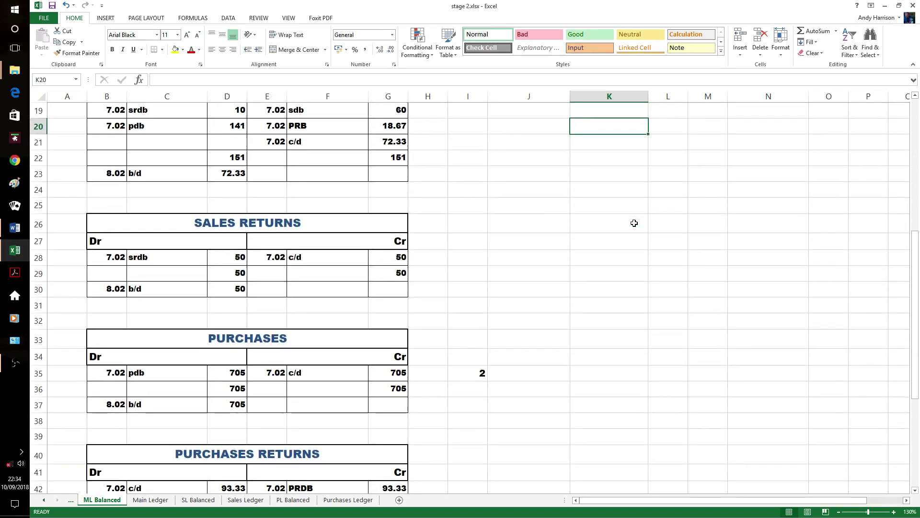
{"action": "scroll", "coordinate": [634, 223], "scroll_direction": "down", "scroll_amount": 1}
{"action": "scroll", "coordinate": [634, 223], "scroll_direction": "up", "scroll_amount": 3}
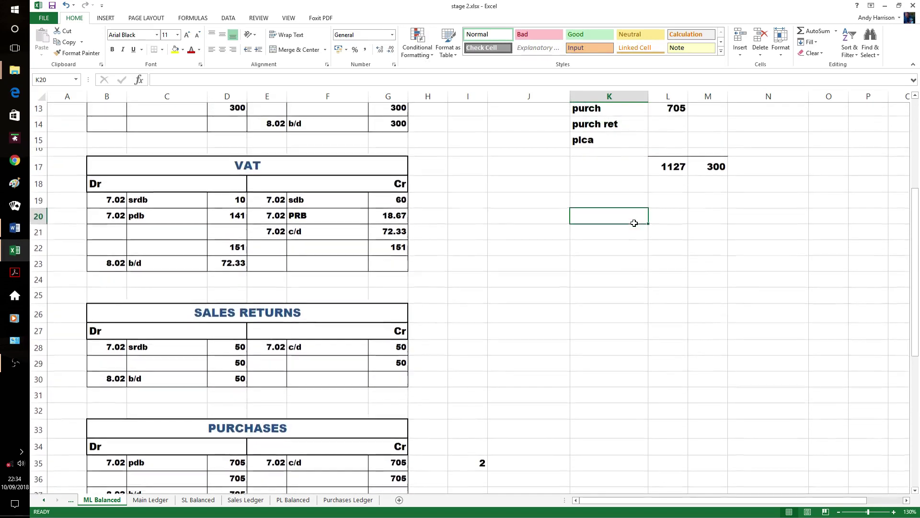
{"action": "scroll", "coordinate": [634, 223], "scroll_direction": "up", "scroll_amount": 1}
{"action": "left_click", "coordinate": [709, 177]}
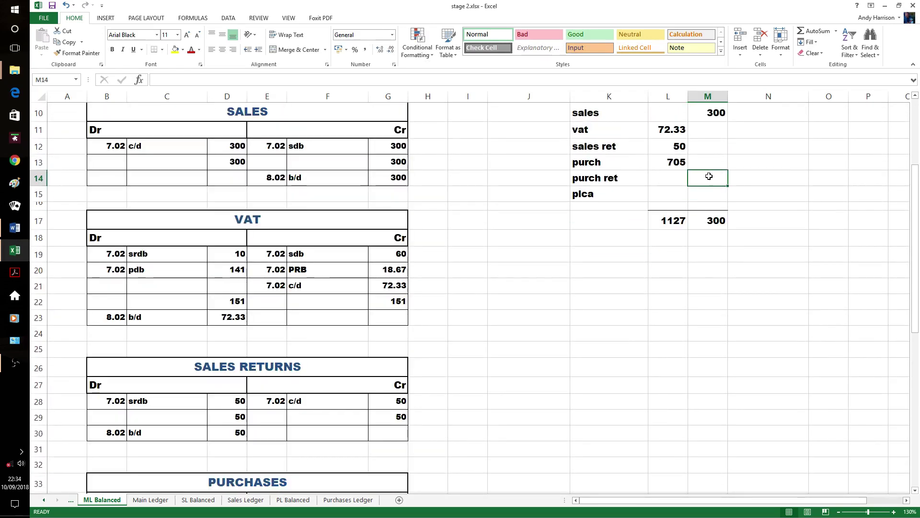
{"action": "type", "text": "93.33"}
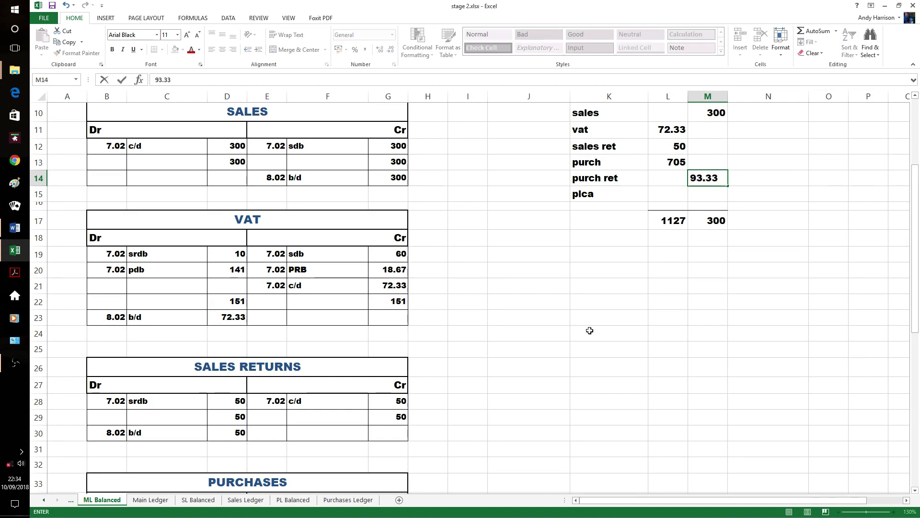
{"action": "left_click", "coordinate": [589, 331]}
{"action": "scroll", "coordinate": [577, 316], "scroll_direction": "down", "scroll_amount": 8}
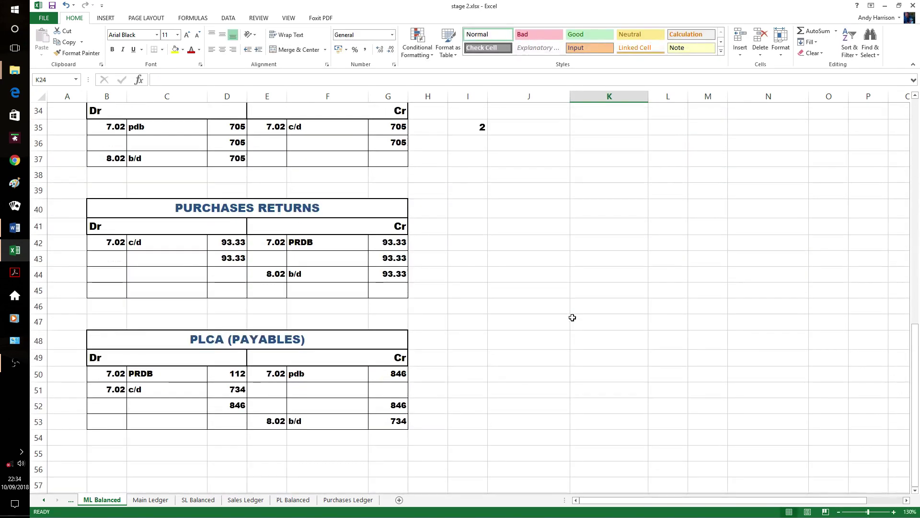
{"action": "scroll", "coordinate": [573, 318], "scroll_direction": "up", "scroll_amount": 9}
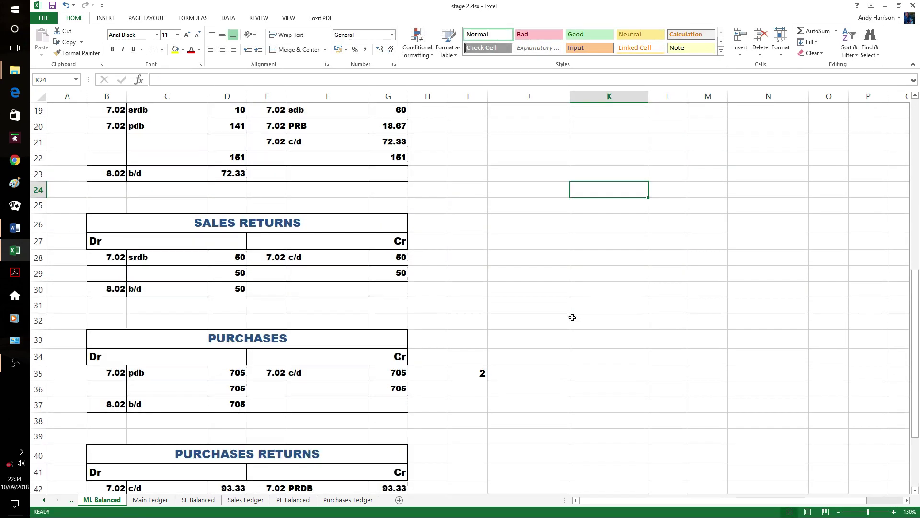
{"action": "scroll", "coordinate": [572, 317], "scroll_direction": "up", "scroll_amount": 1}
{"action": "left_click", "coordinate": [713, 249]}
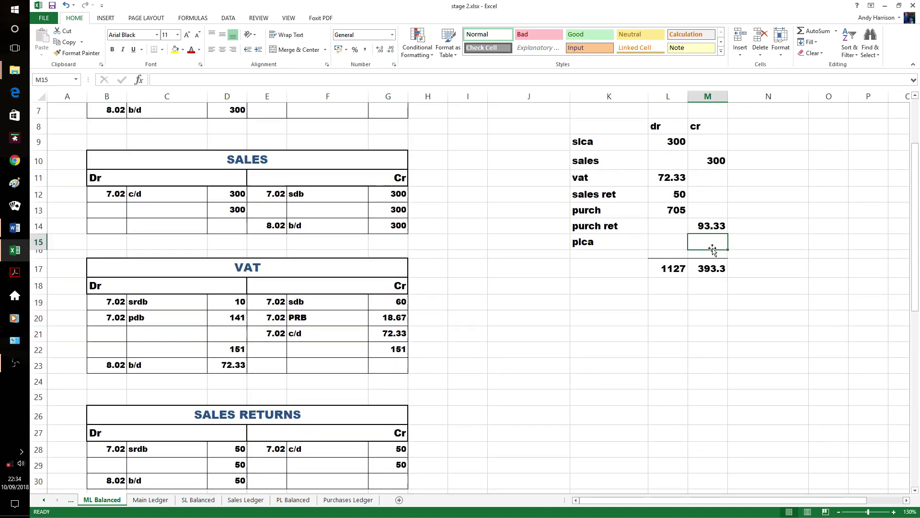
{"action": "type", "text": "734"}
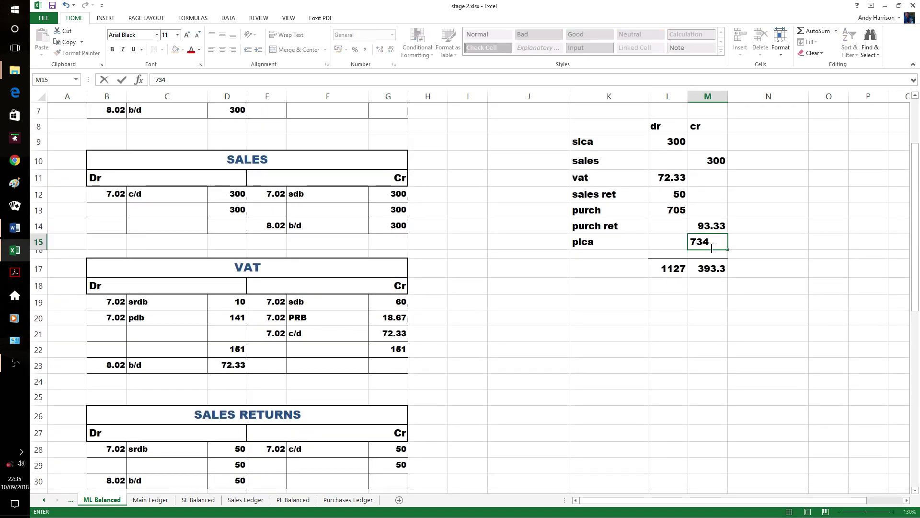
{"action": "left_click", "coordinate": [645, 302]}
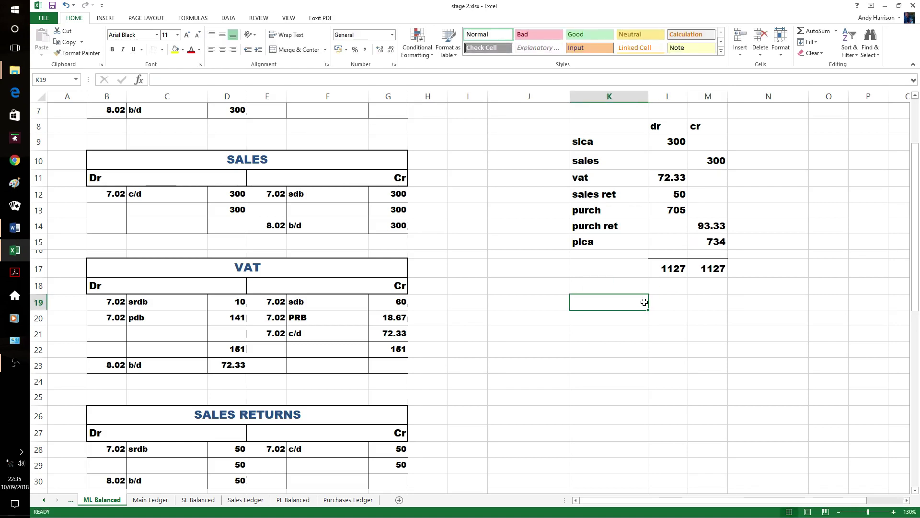
Return to the top of the ML Balanced sheet and bring the OBS recorder to the front.
{"action": "left_click", "coordinate": [467, 253]}
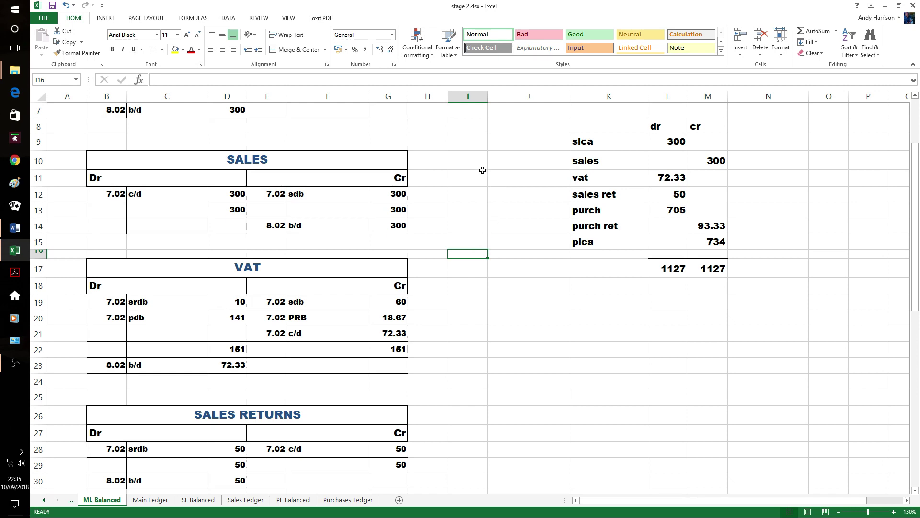
{"action": "scroll", "coordinate": [483, 170], "scroll_direction": "up", "scroll_amount": 2}
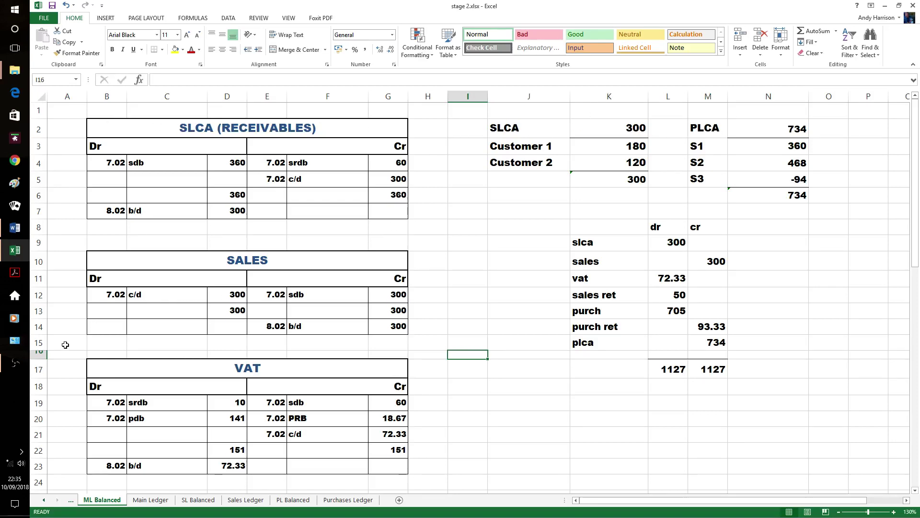
{"action": "left_click", "coordinate": [15, 363]}
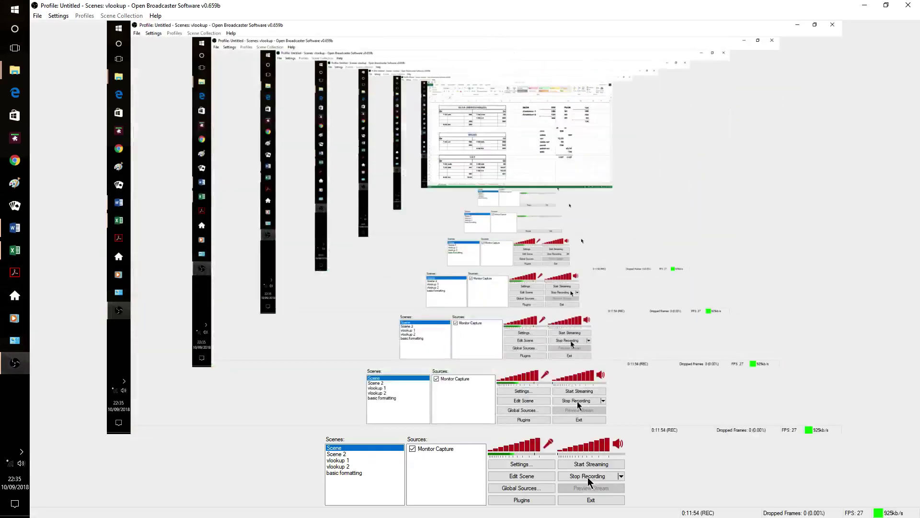